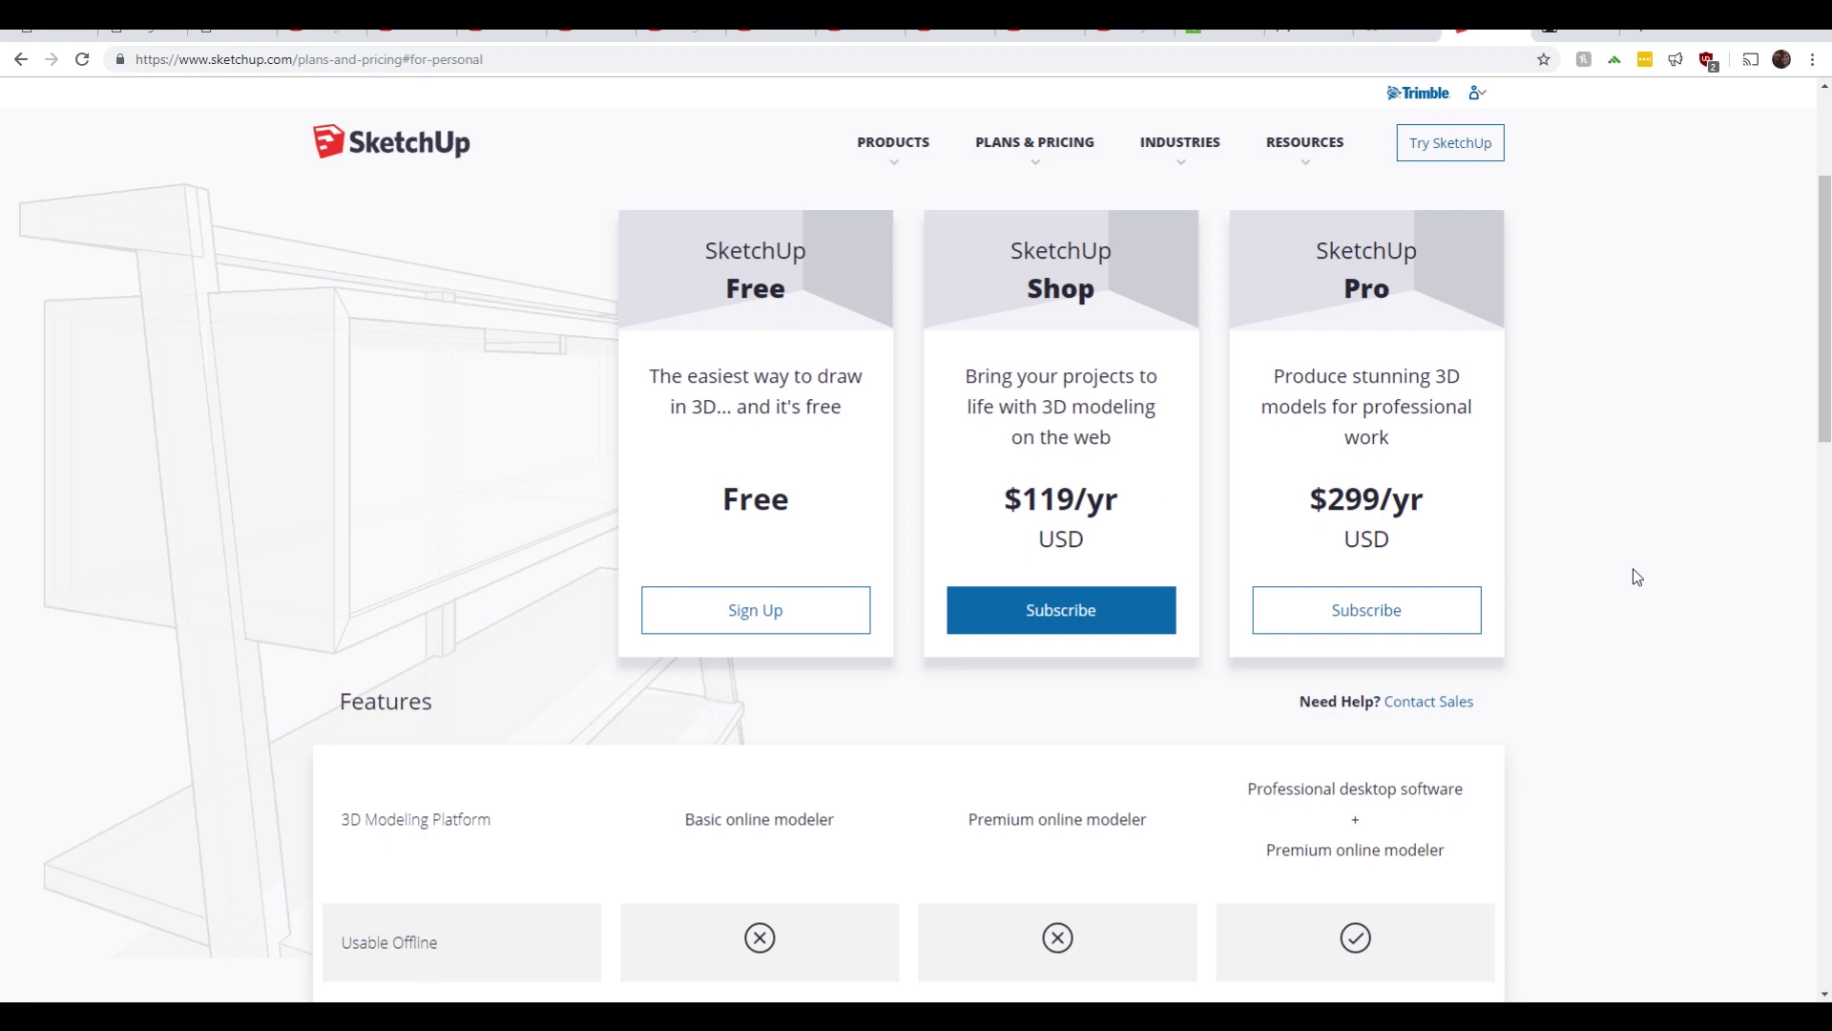
Review the SketchUp Free, Shop and Pro prices and feature comparison, and read the blog post about subscriptions.
left_click_drag(1437, 501, 1313, 498)
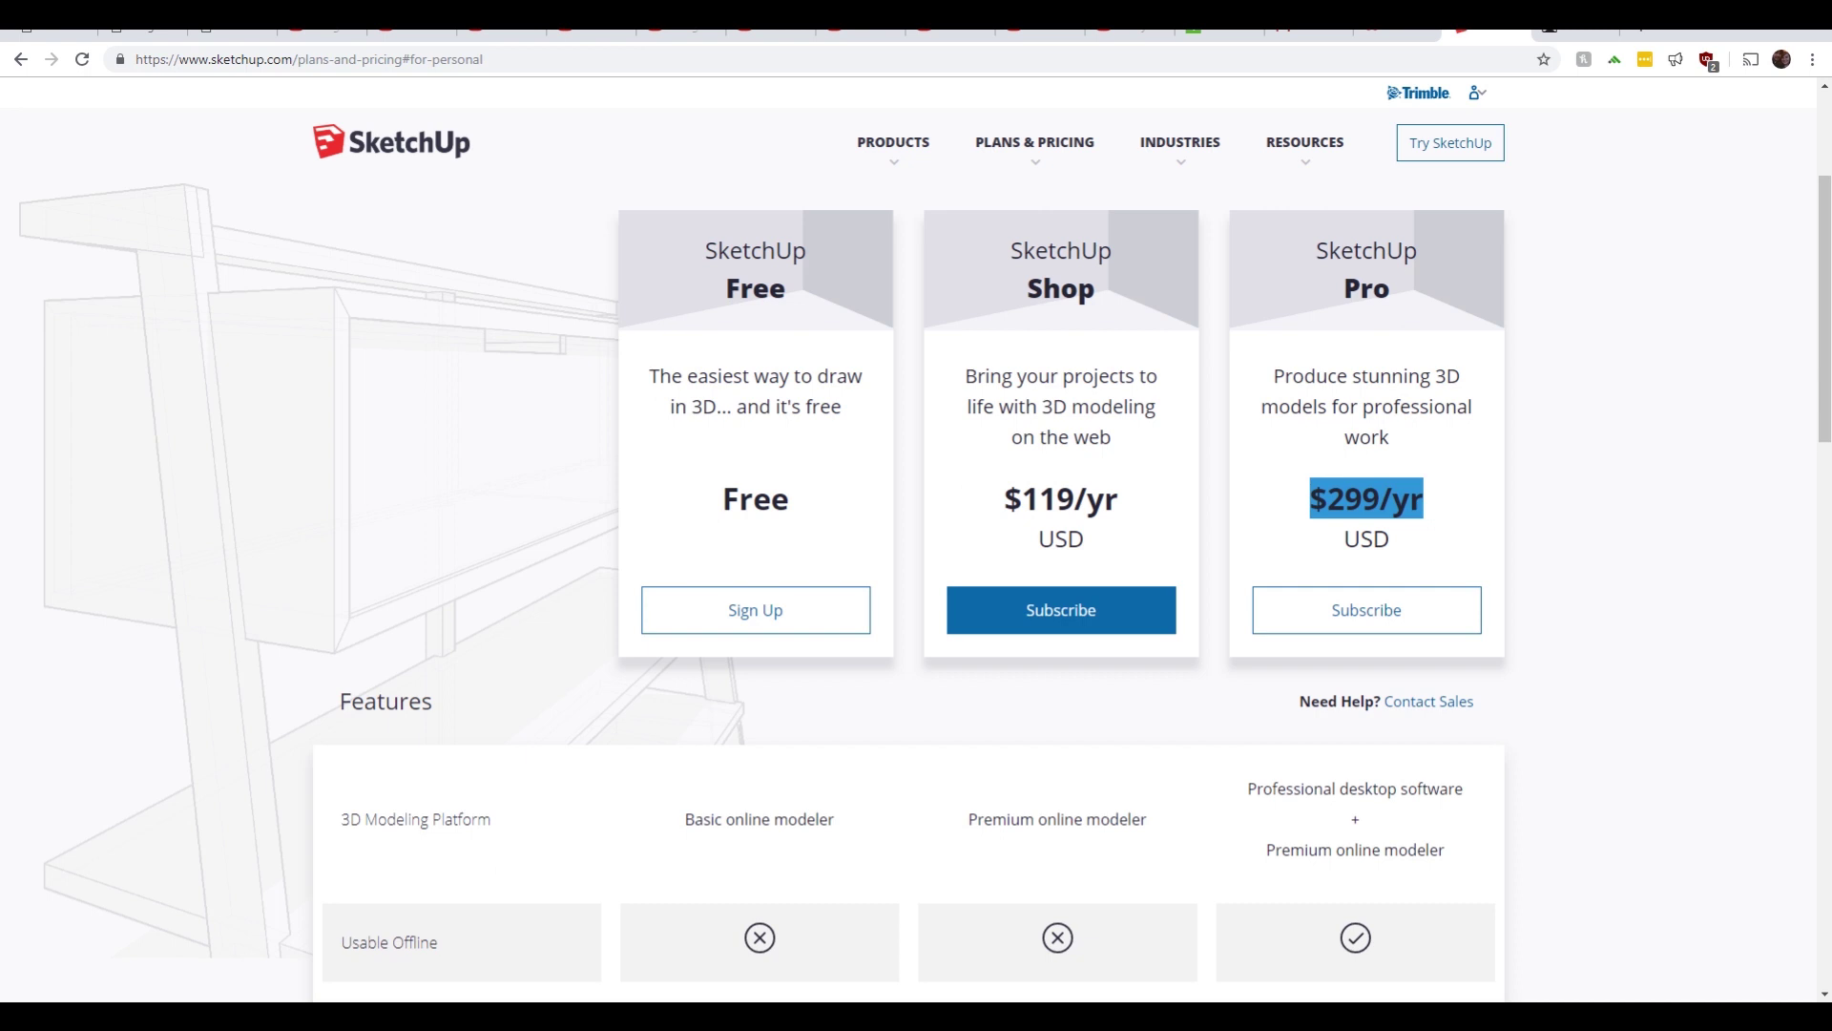
left_click(1719, 337)
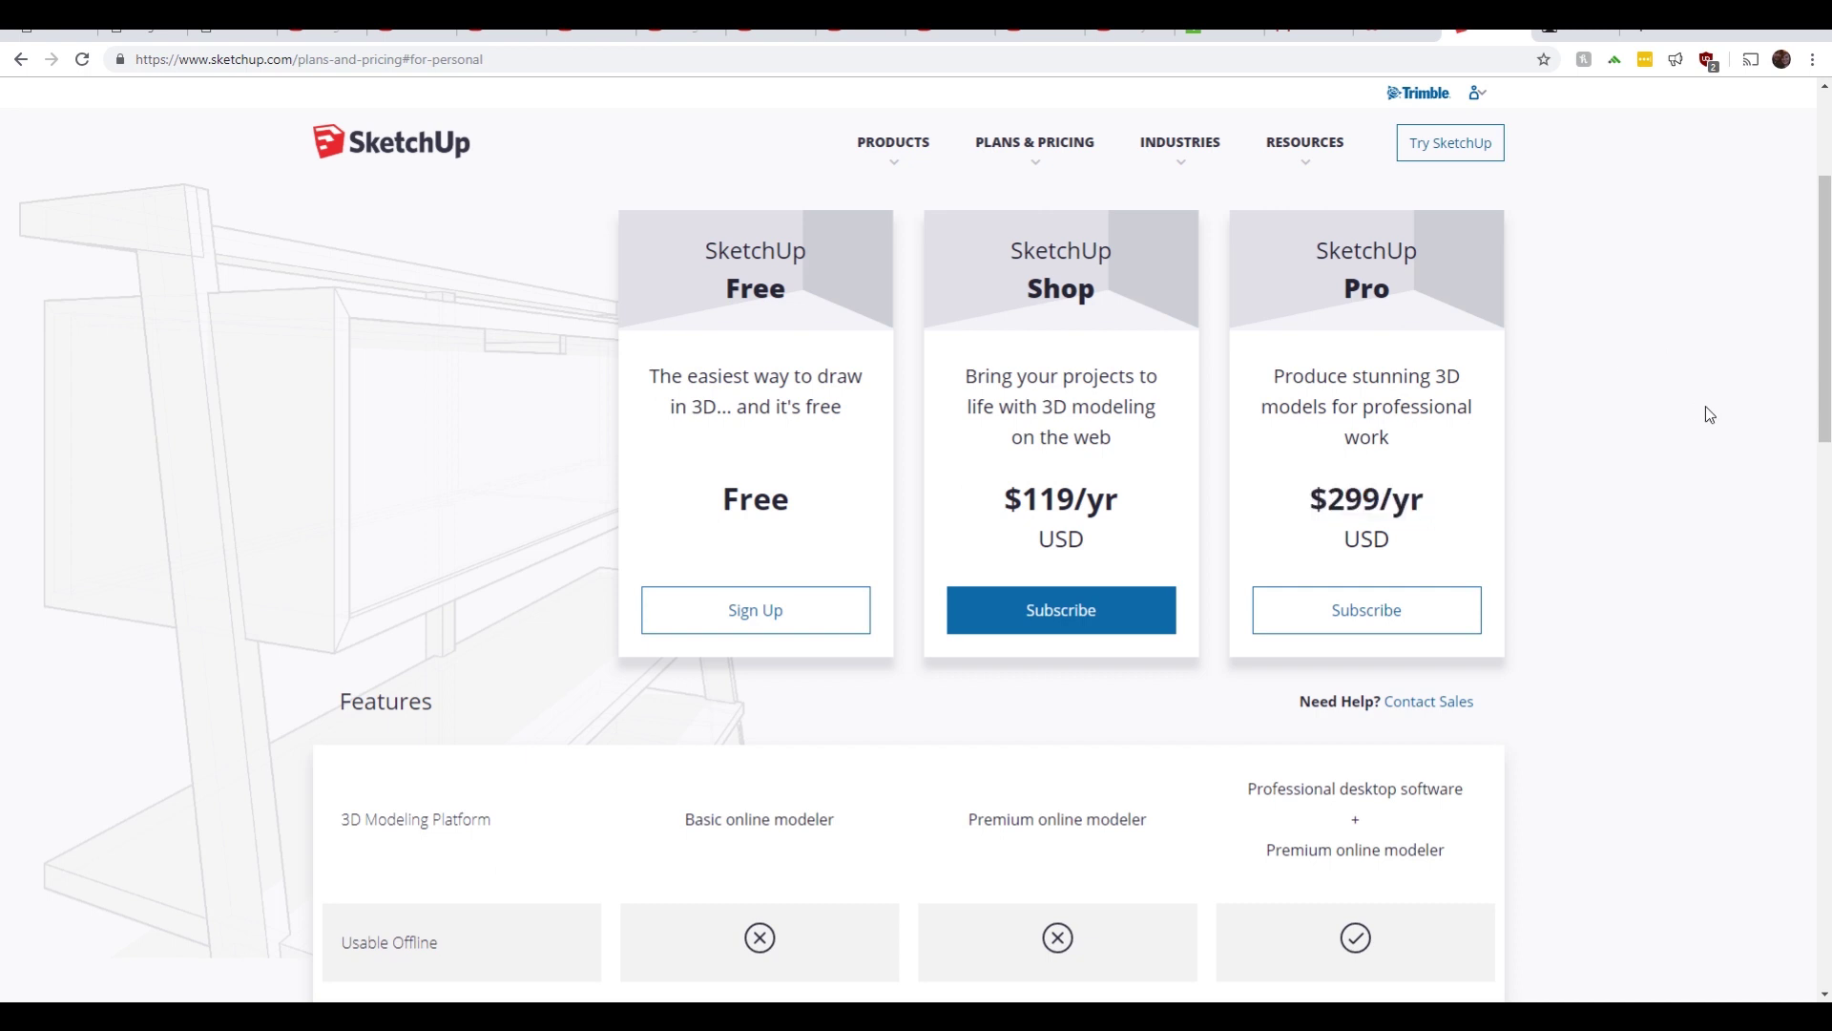
scroll(1706, 406, "down", 5)
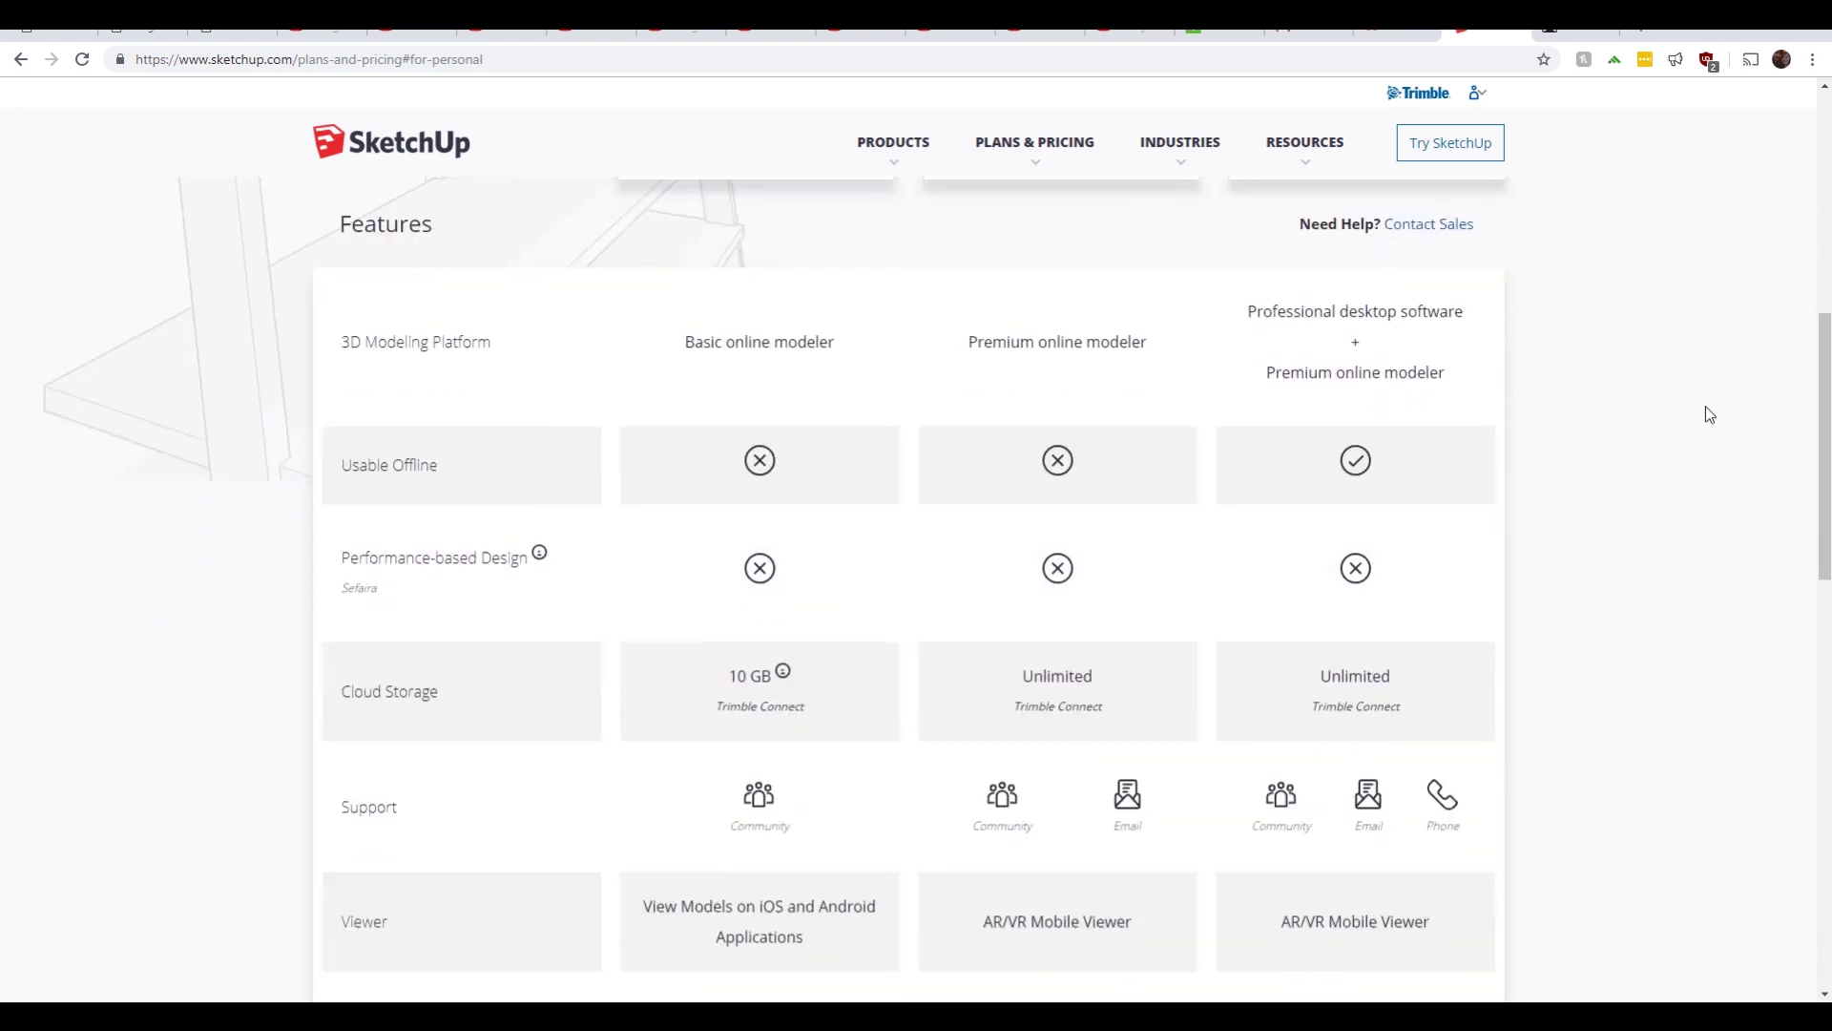
scroll(1708, 413, "down", 1)
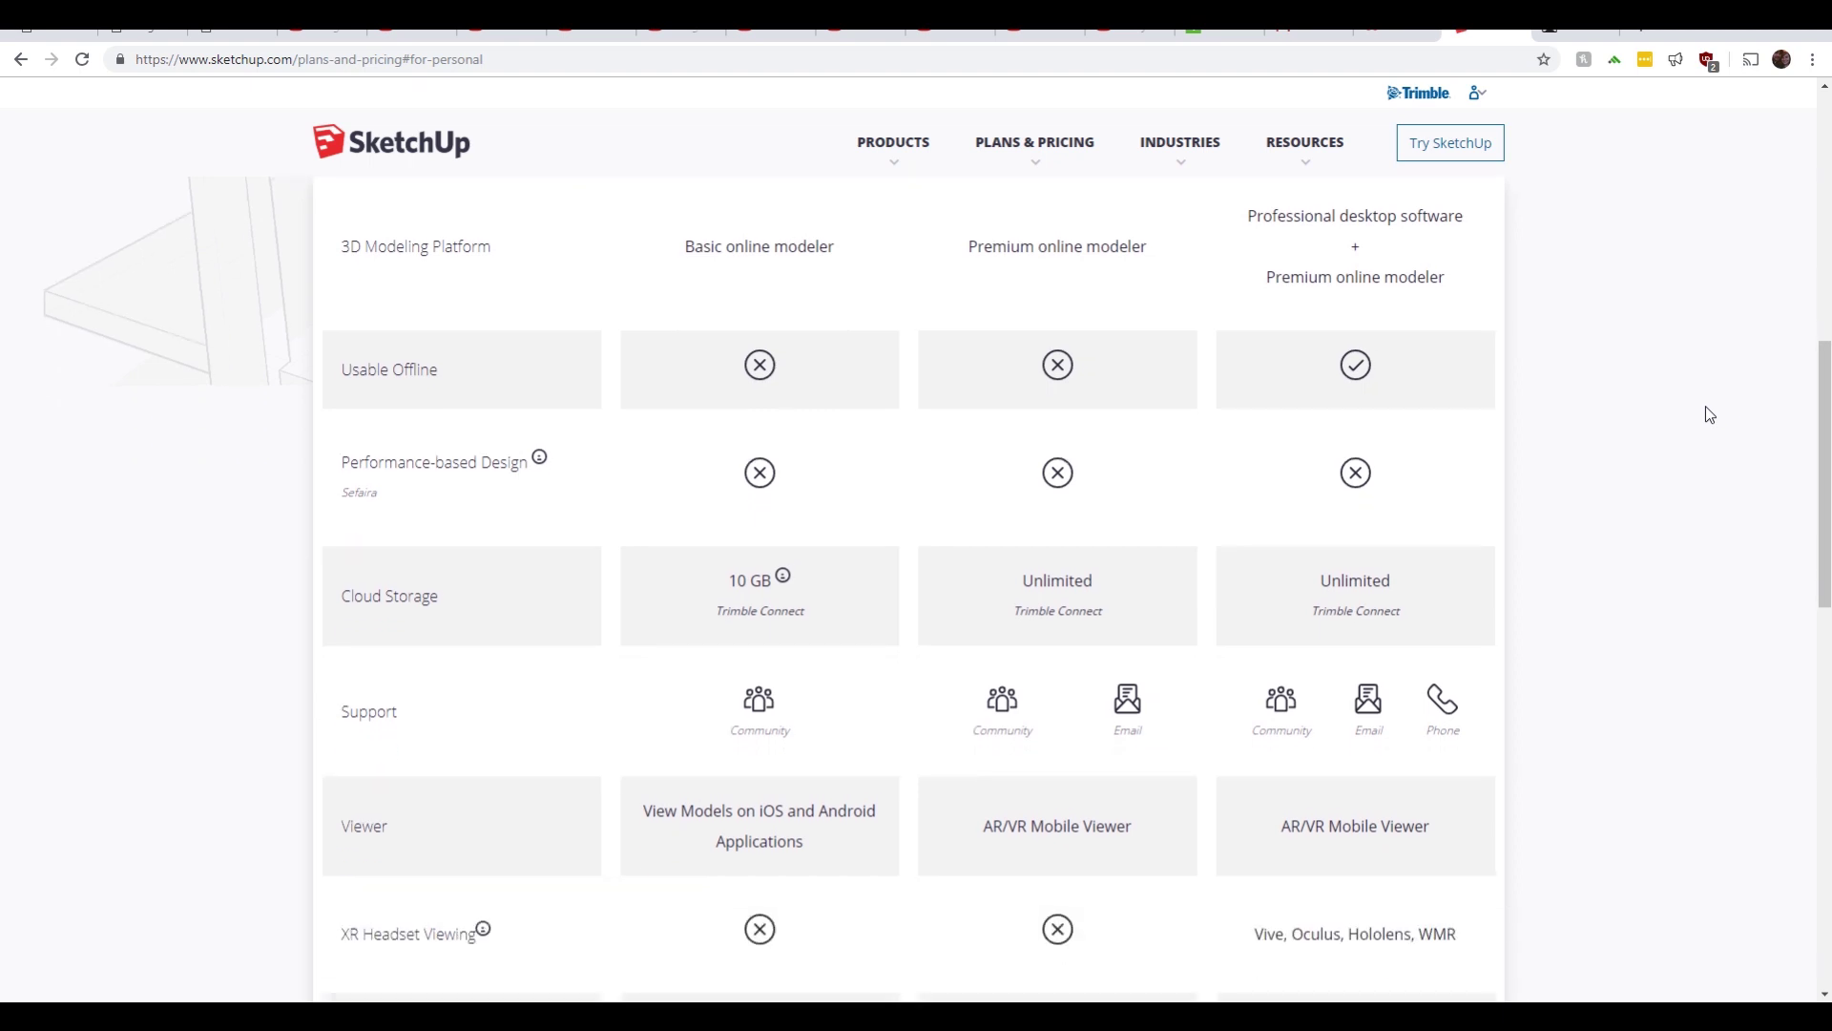
scroll(1708, 413, "down", 3)
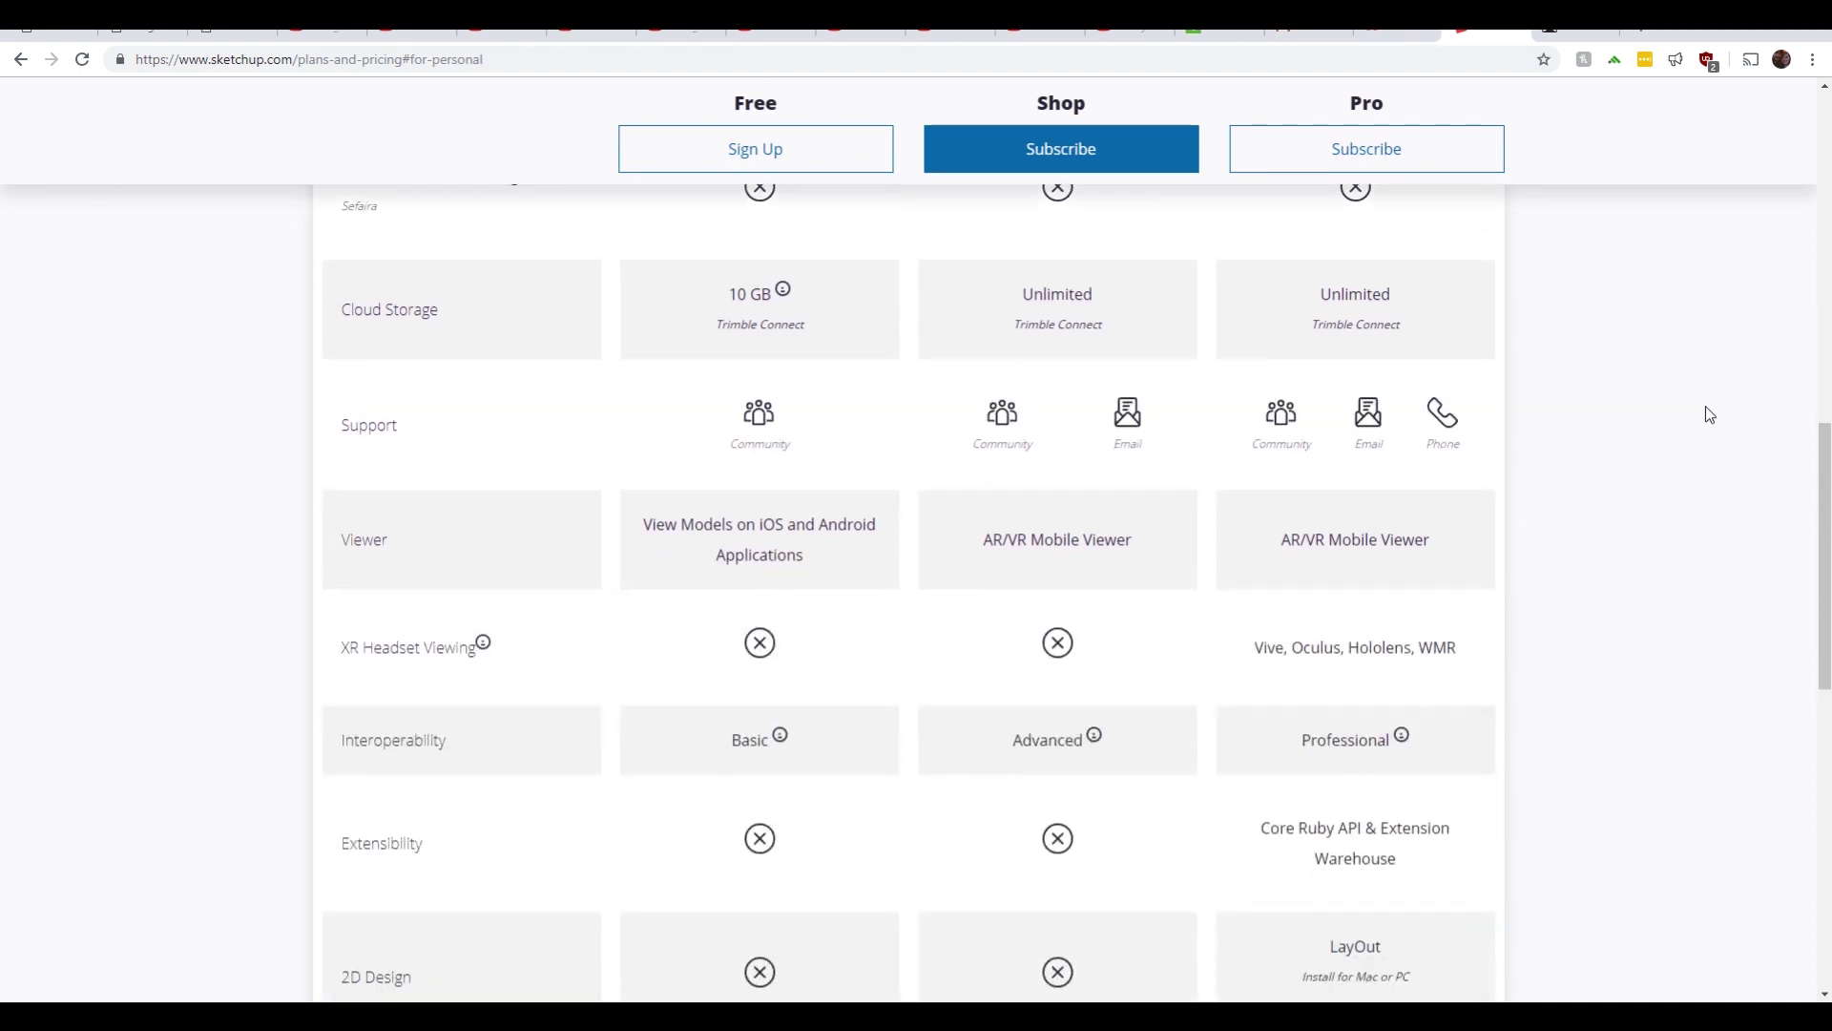
scroll(1708, 413, "down", 2)
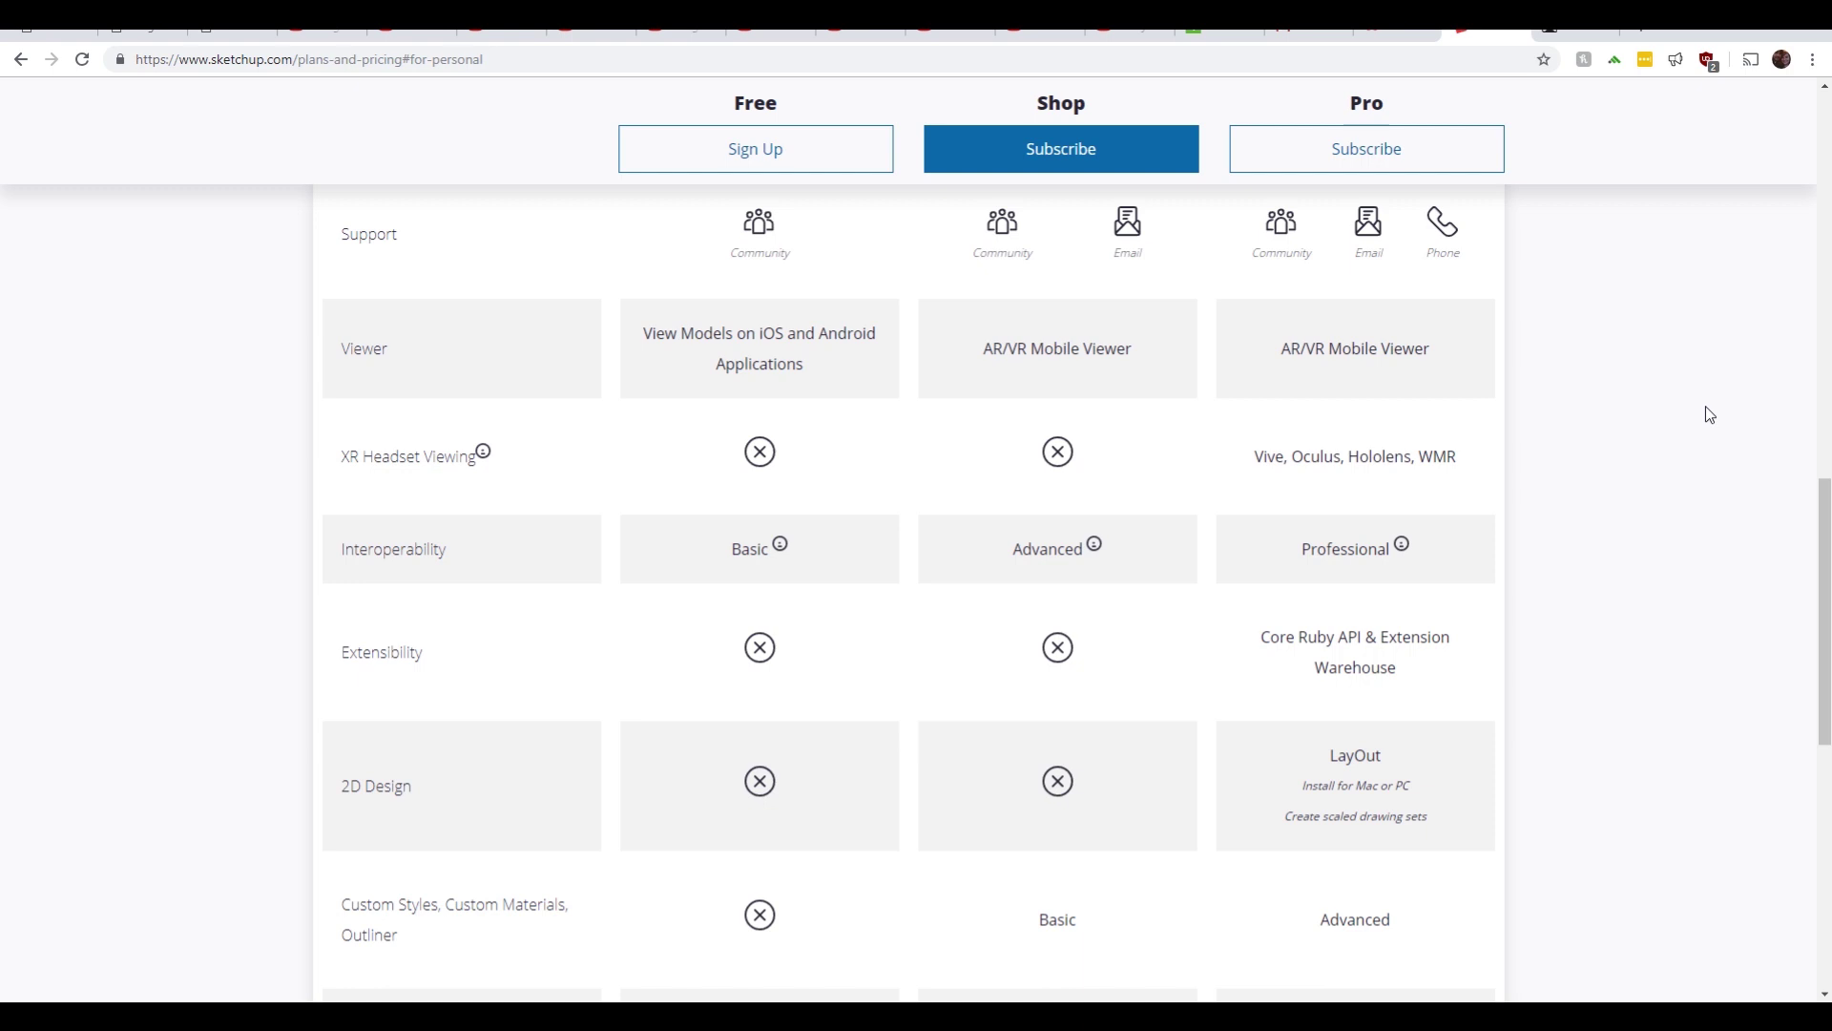
scroll(1705, 407, "down", 2)
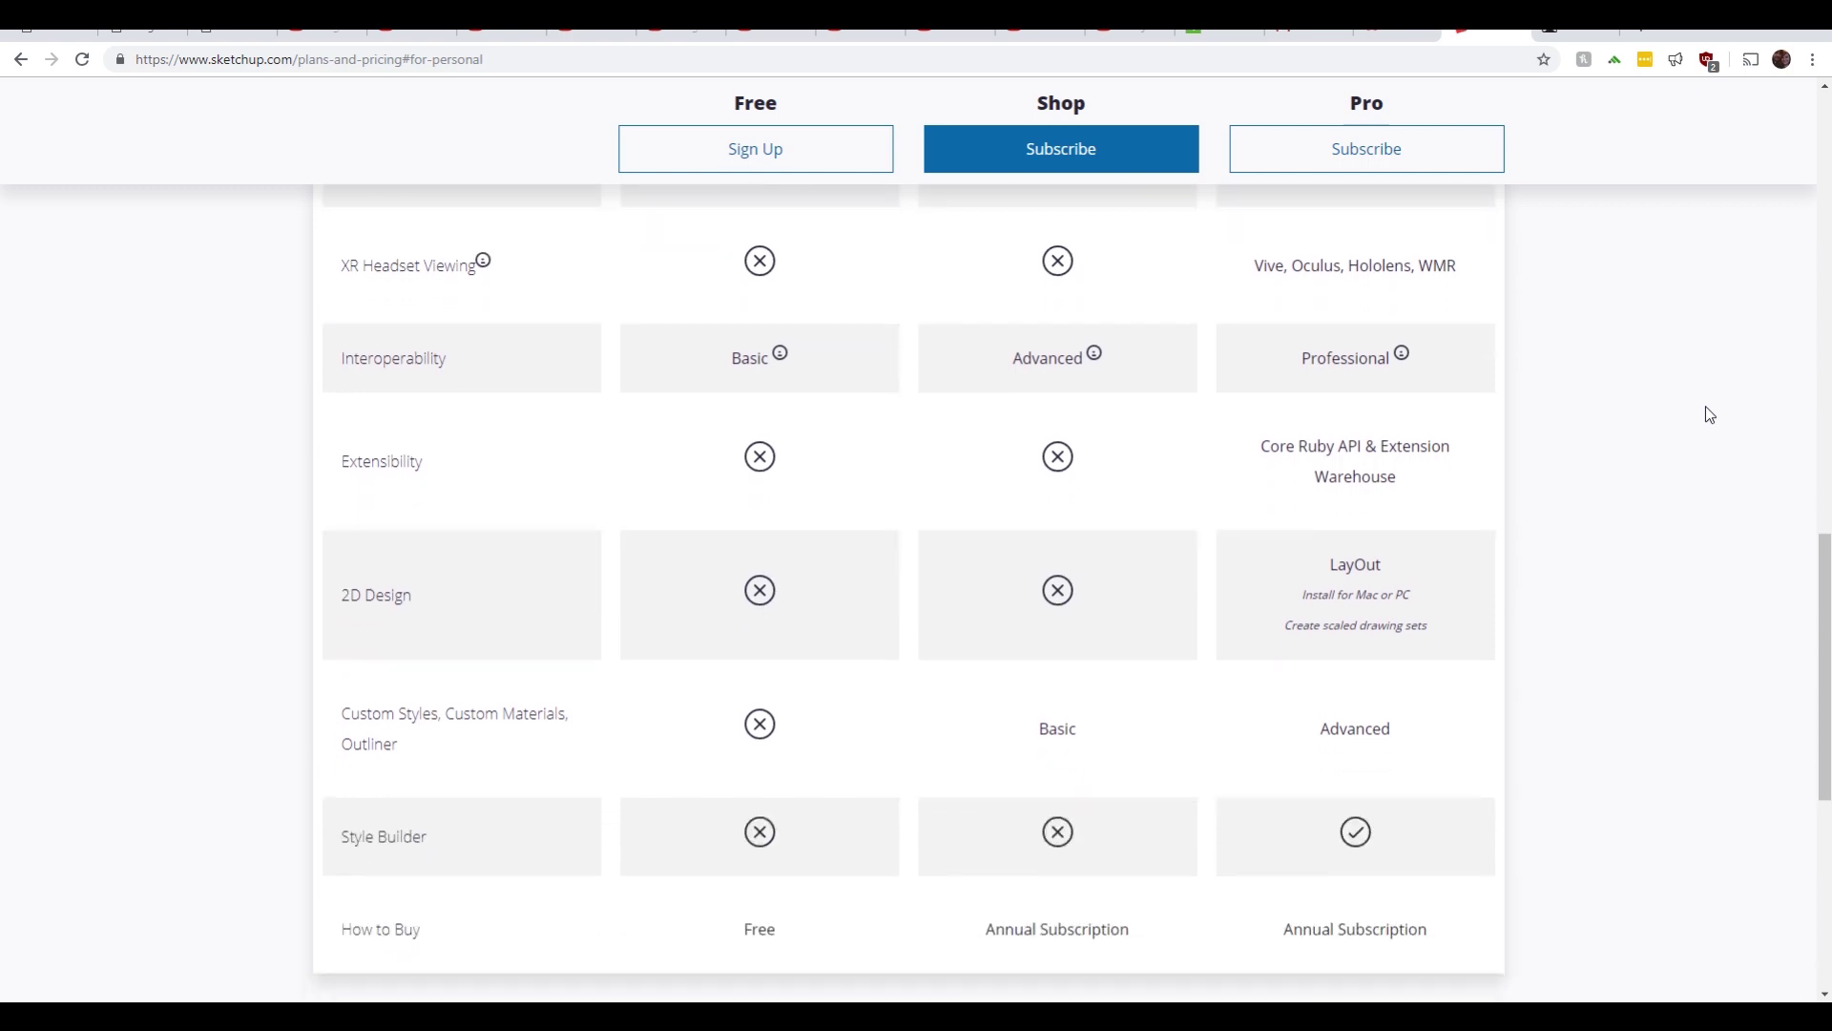
scroll(1709, 413, "down", 3)
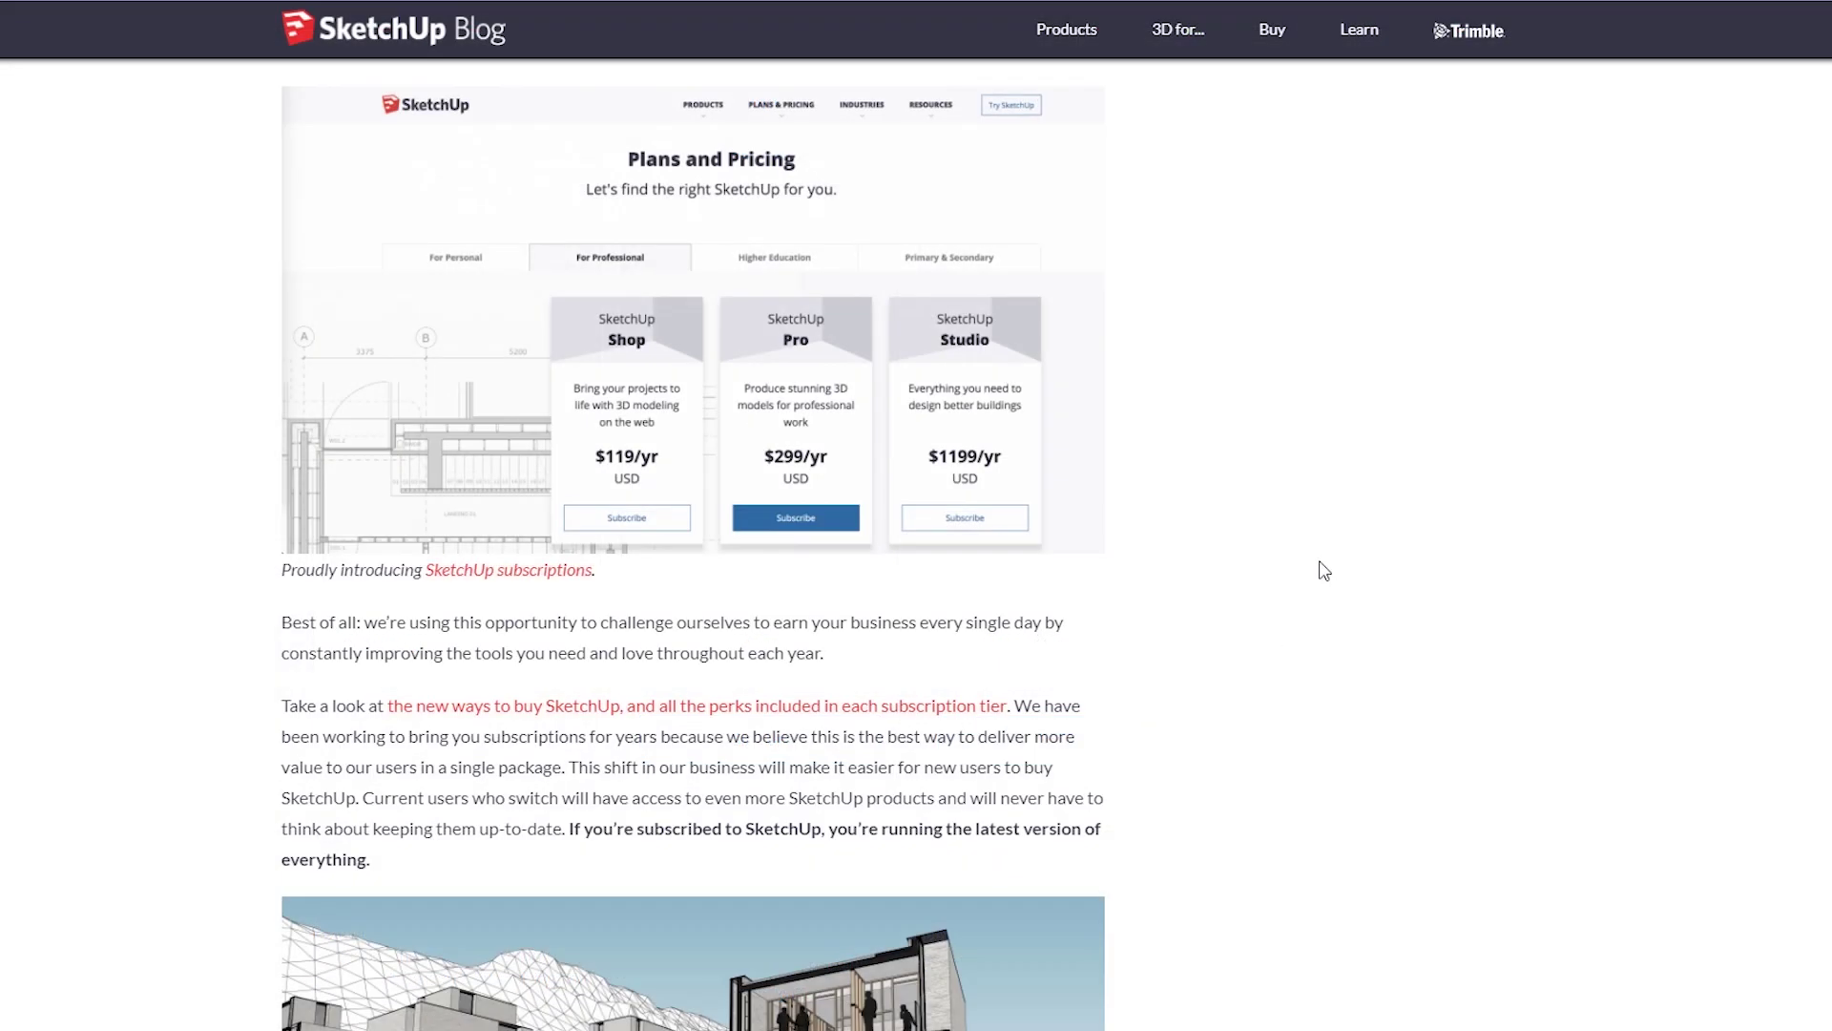
scroll(1320, 570, "down", 5)
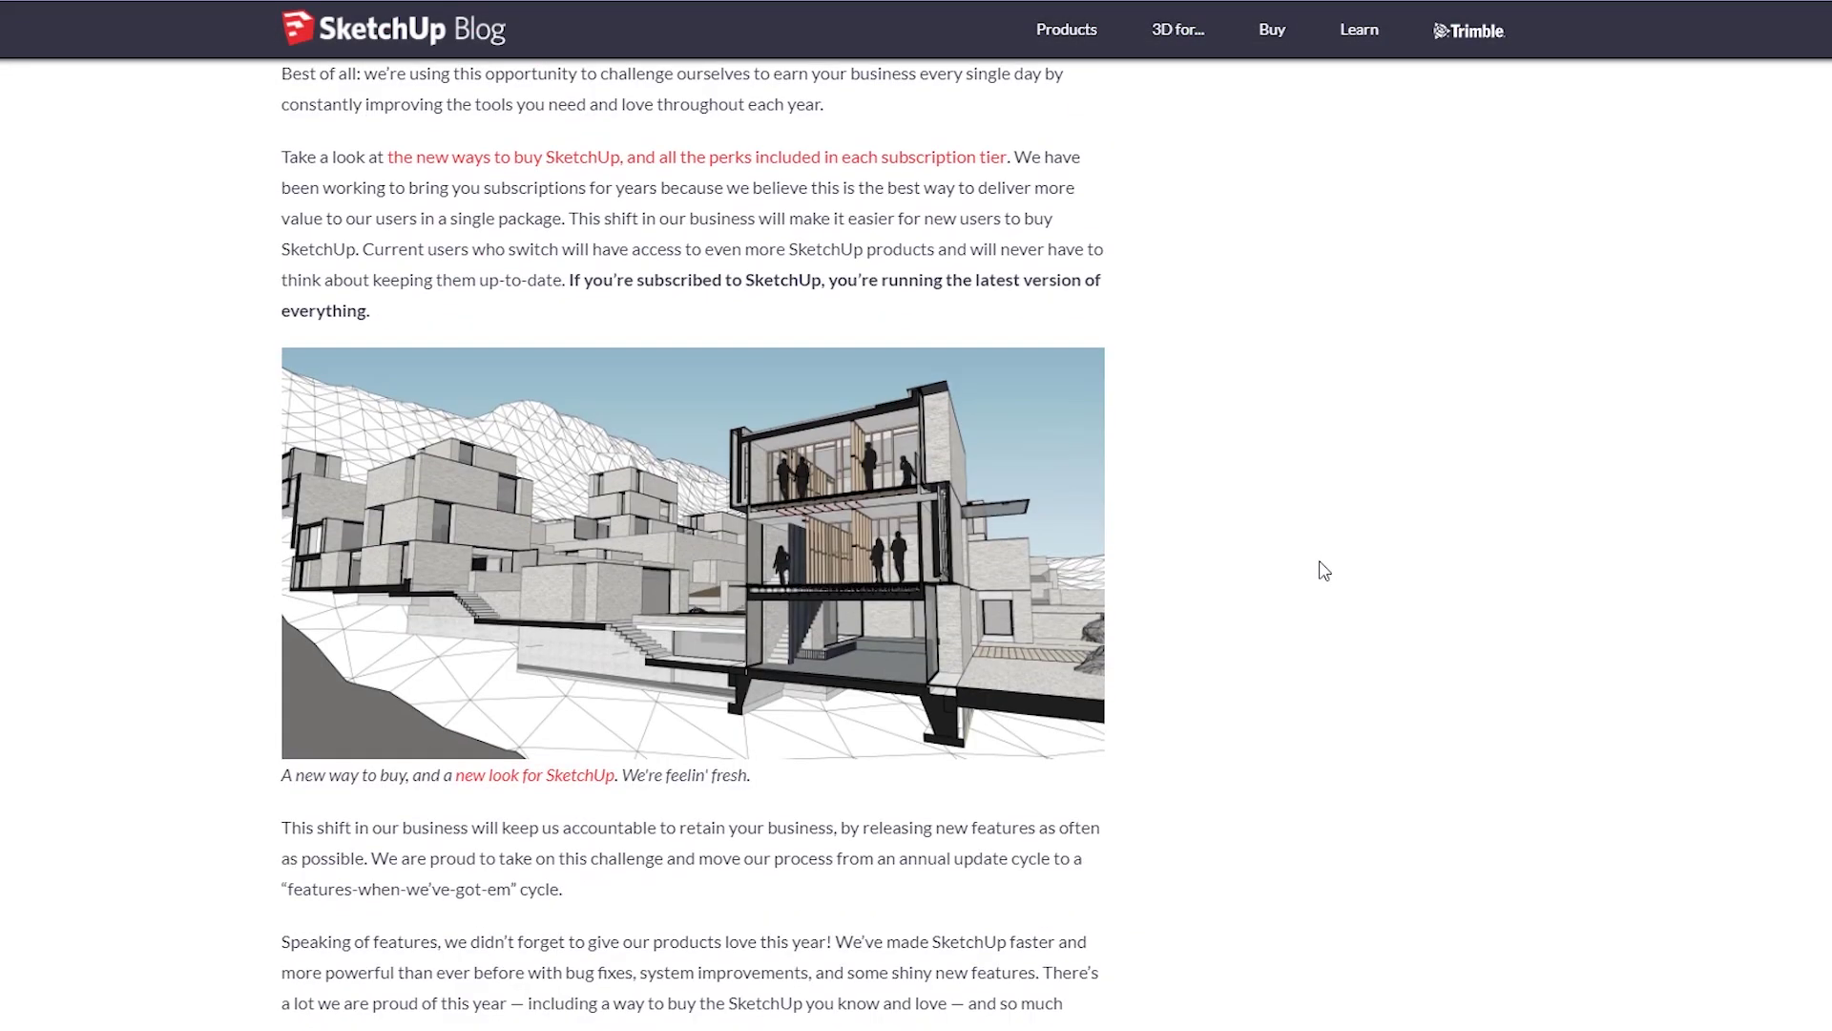
scroll(1323, 570, "down", 5)
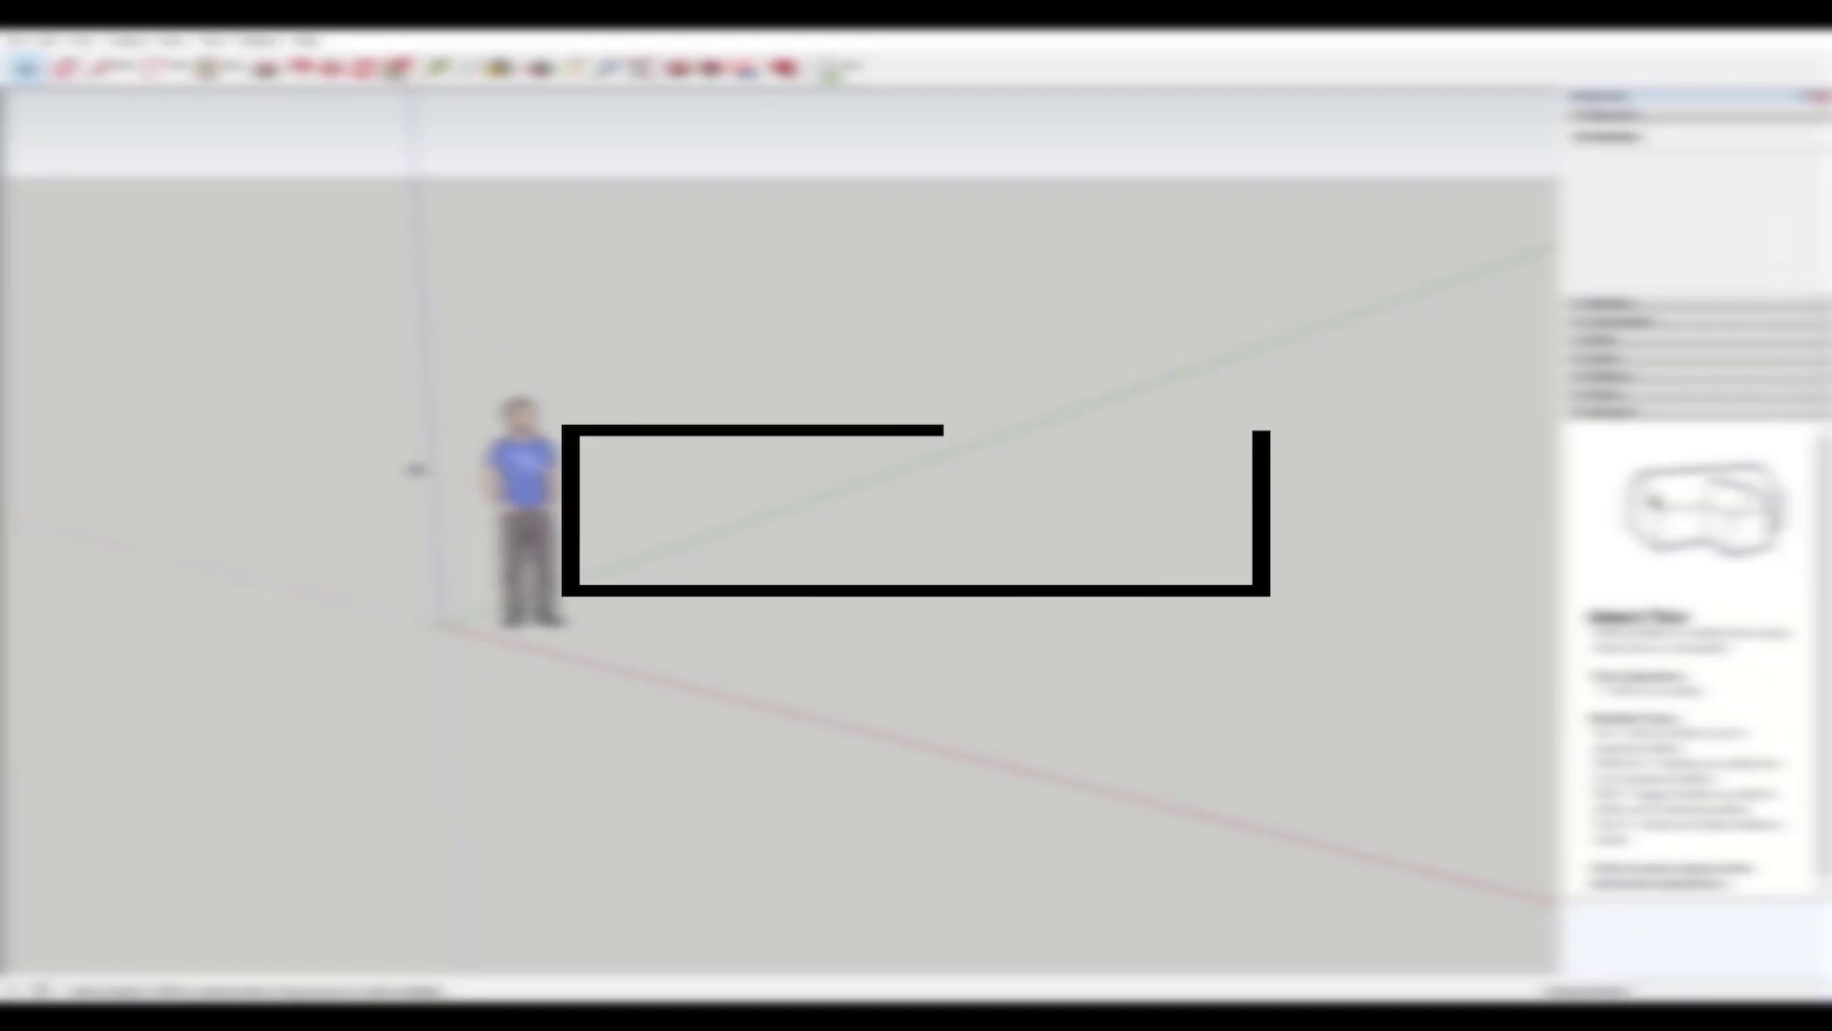
Inspect the scale figure component's definition name and check its component options using the Dynamic Components toolbar.
left_click(668, 458)
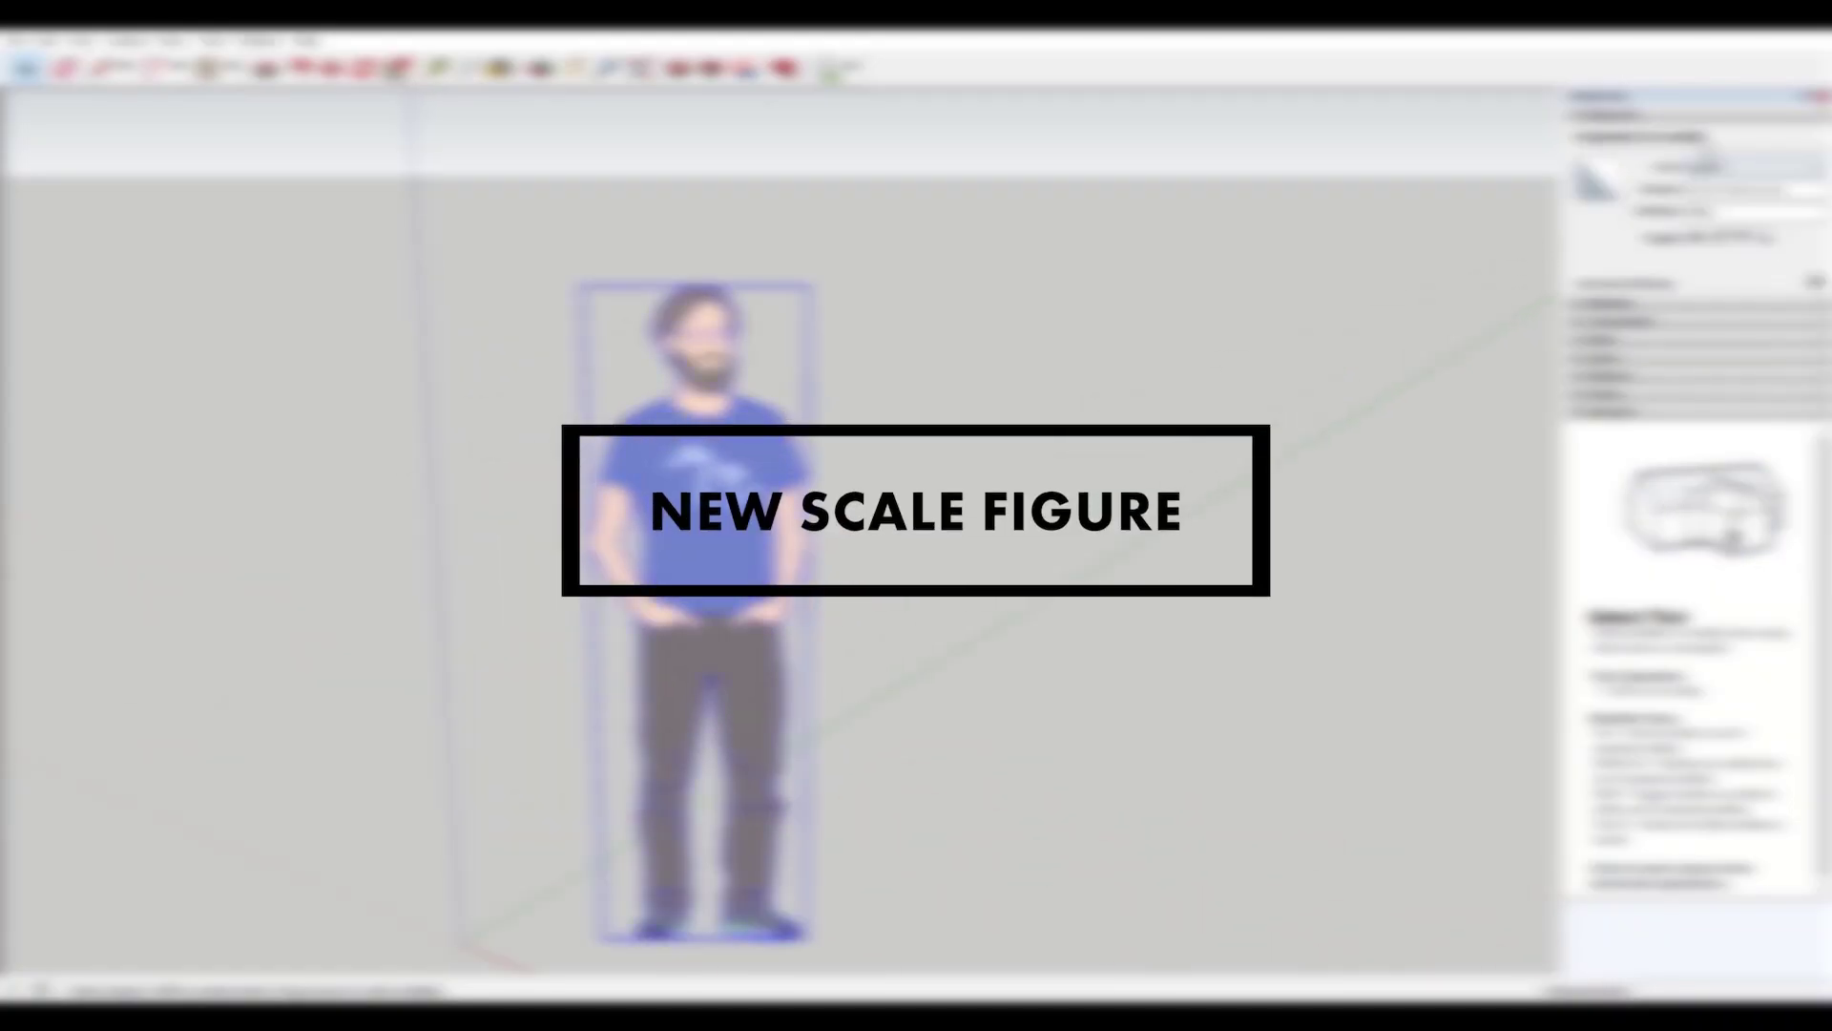
double_click(1718, 210)
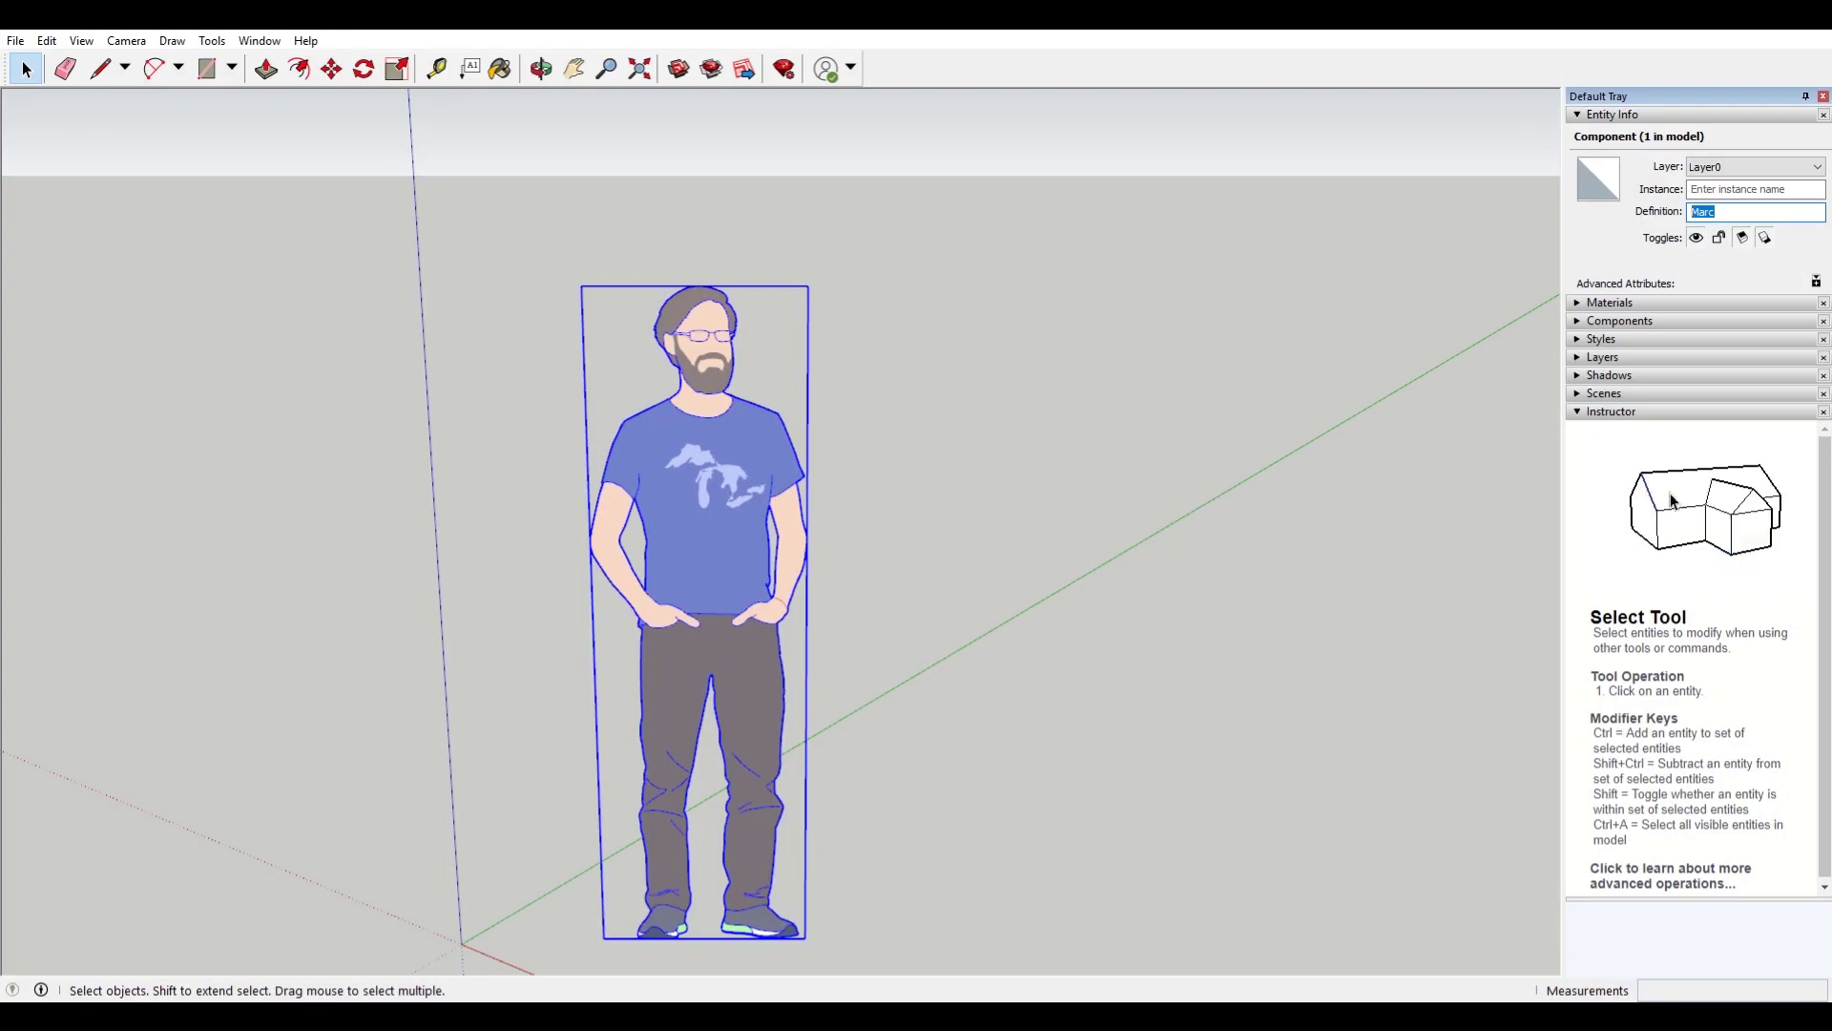
right_click(931, 60)
left_click(966, 184)
left_click(153, 186)
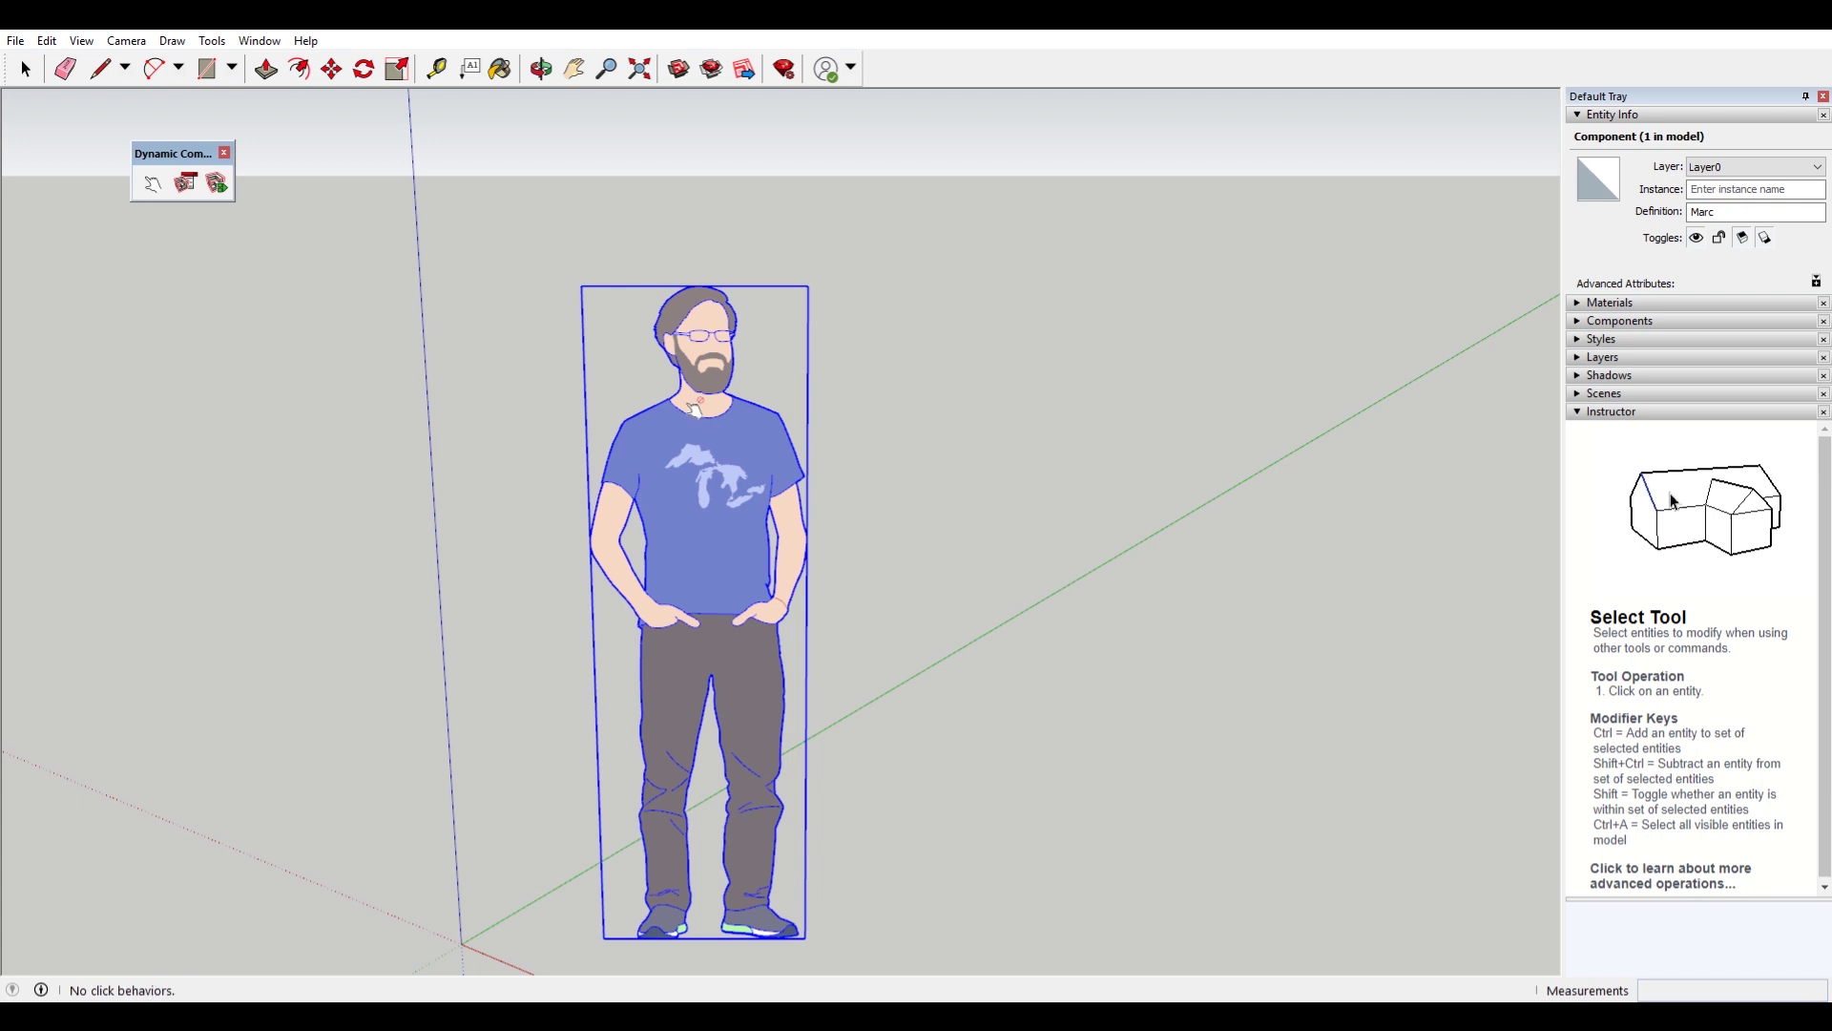
left_click(184, 185)
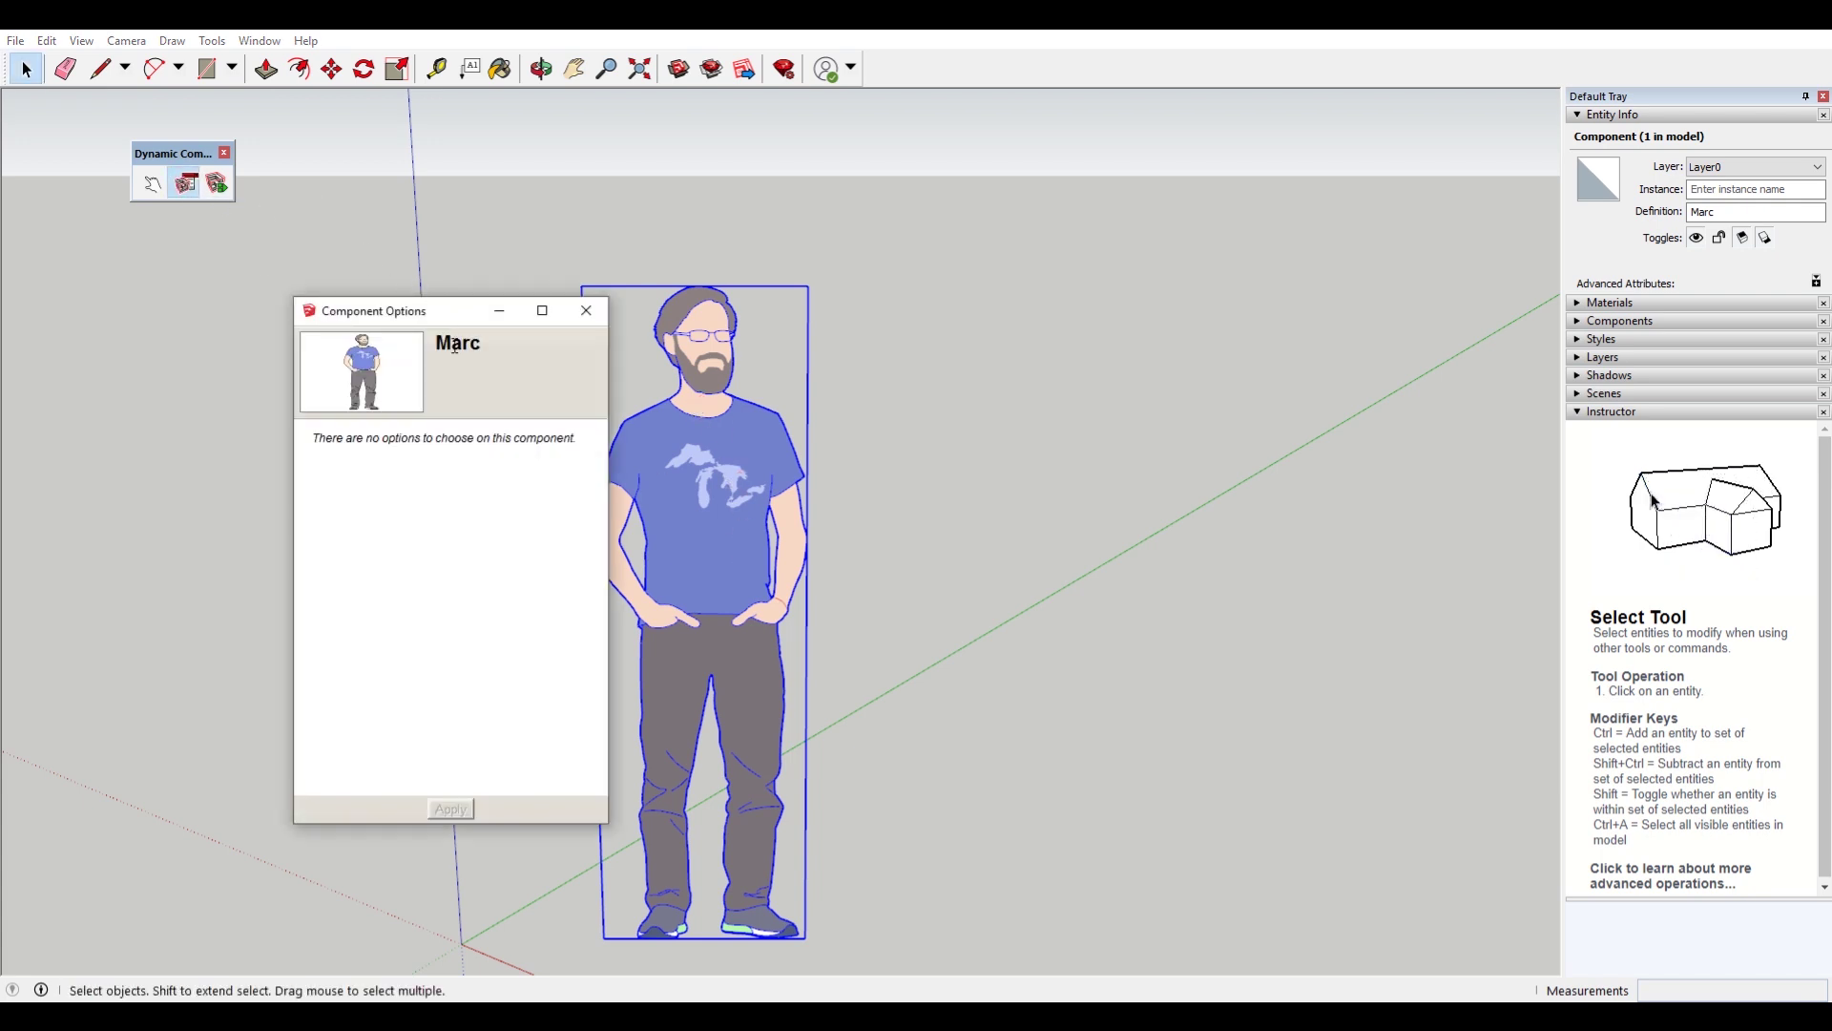
left_click_drag(313, 438, 577, 438)
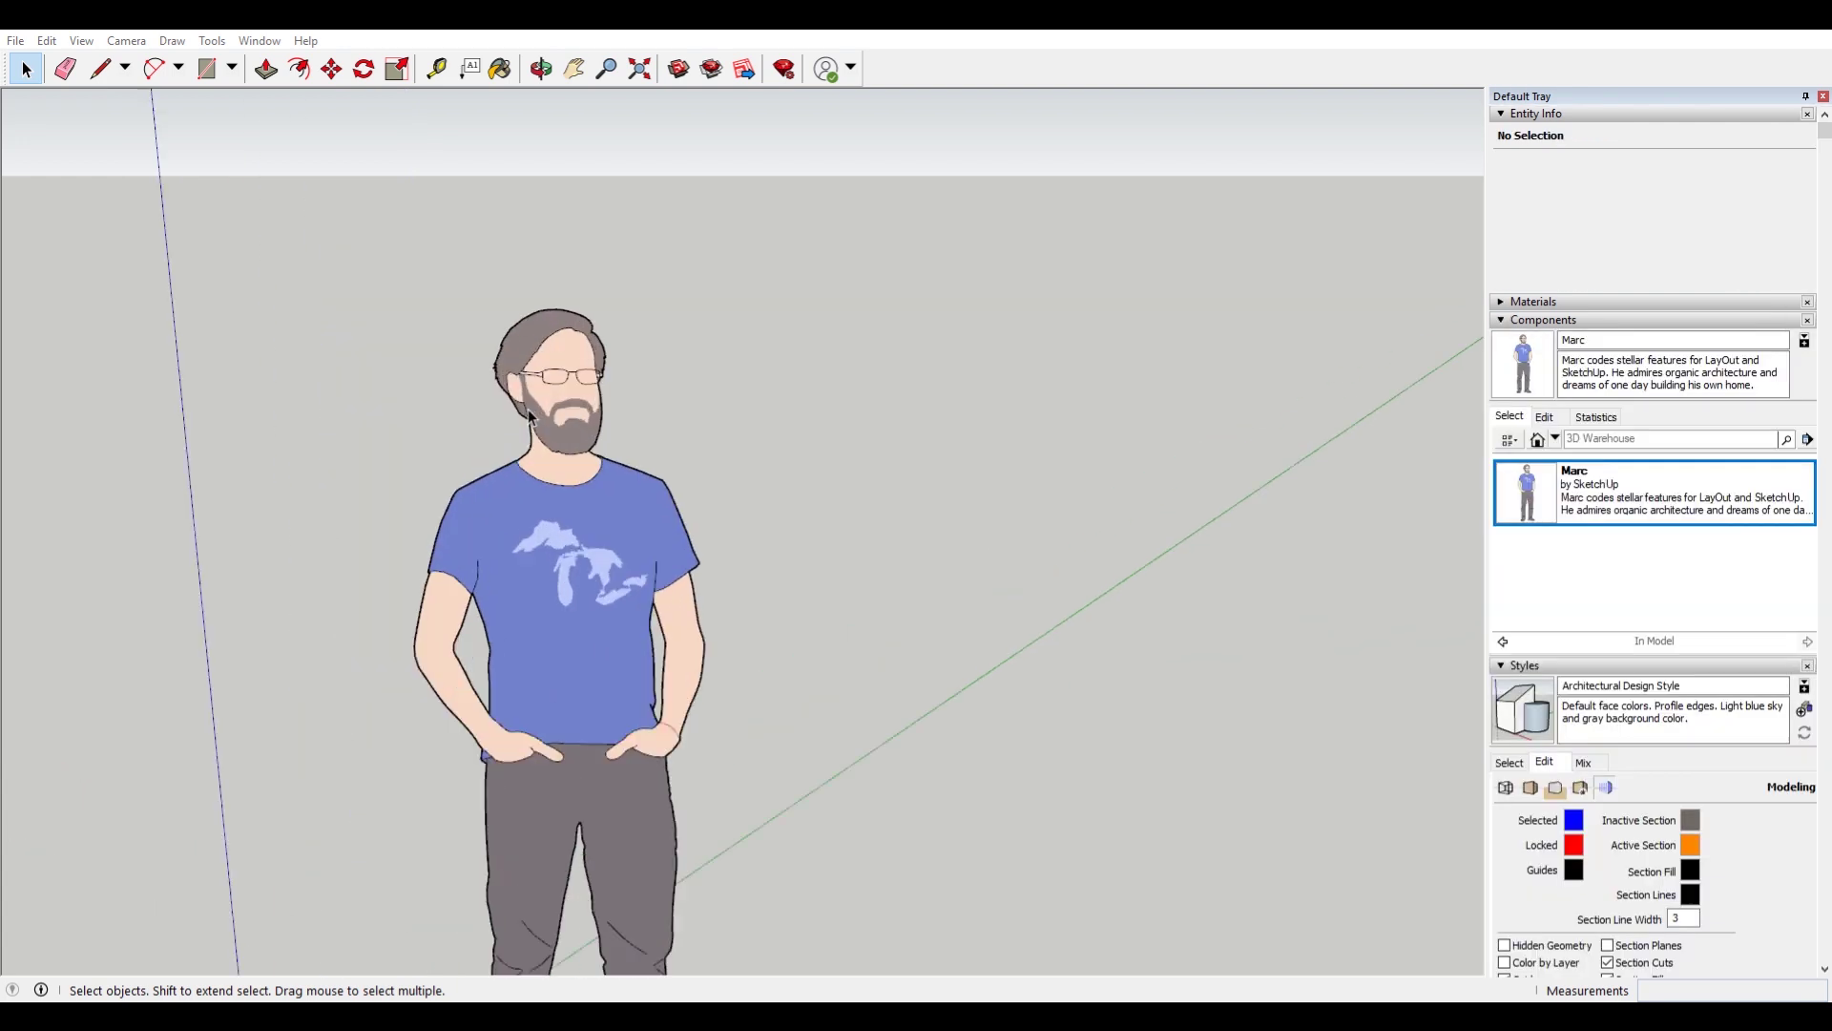
scroll(534, 414, "up", 6)
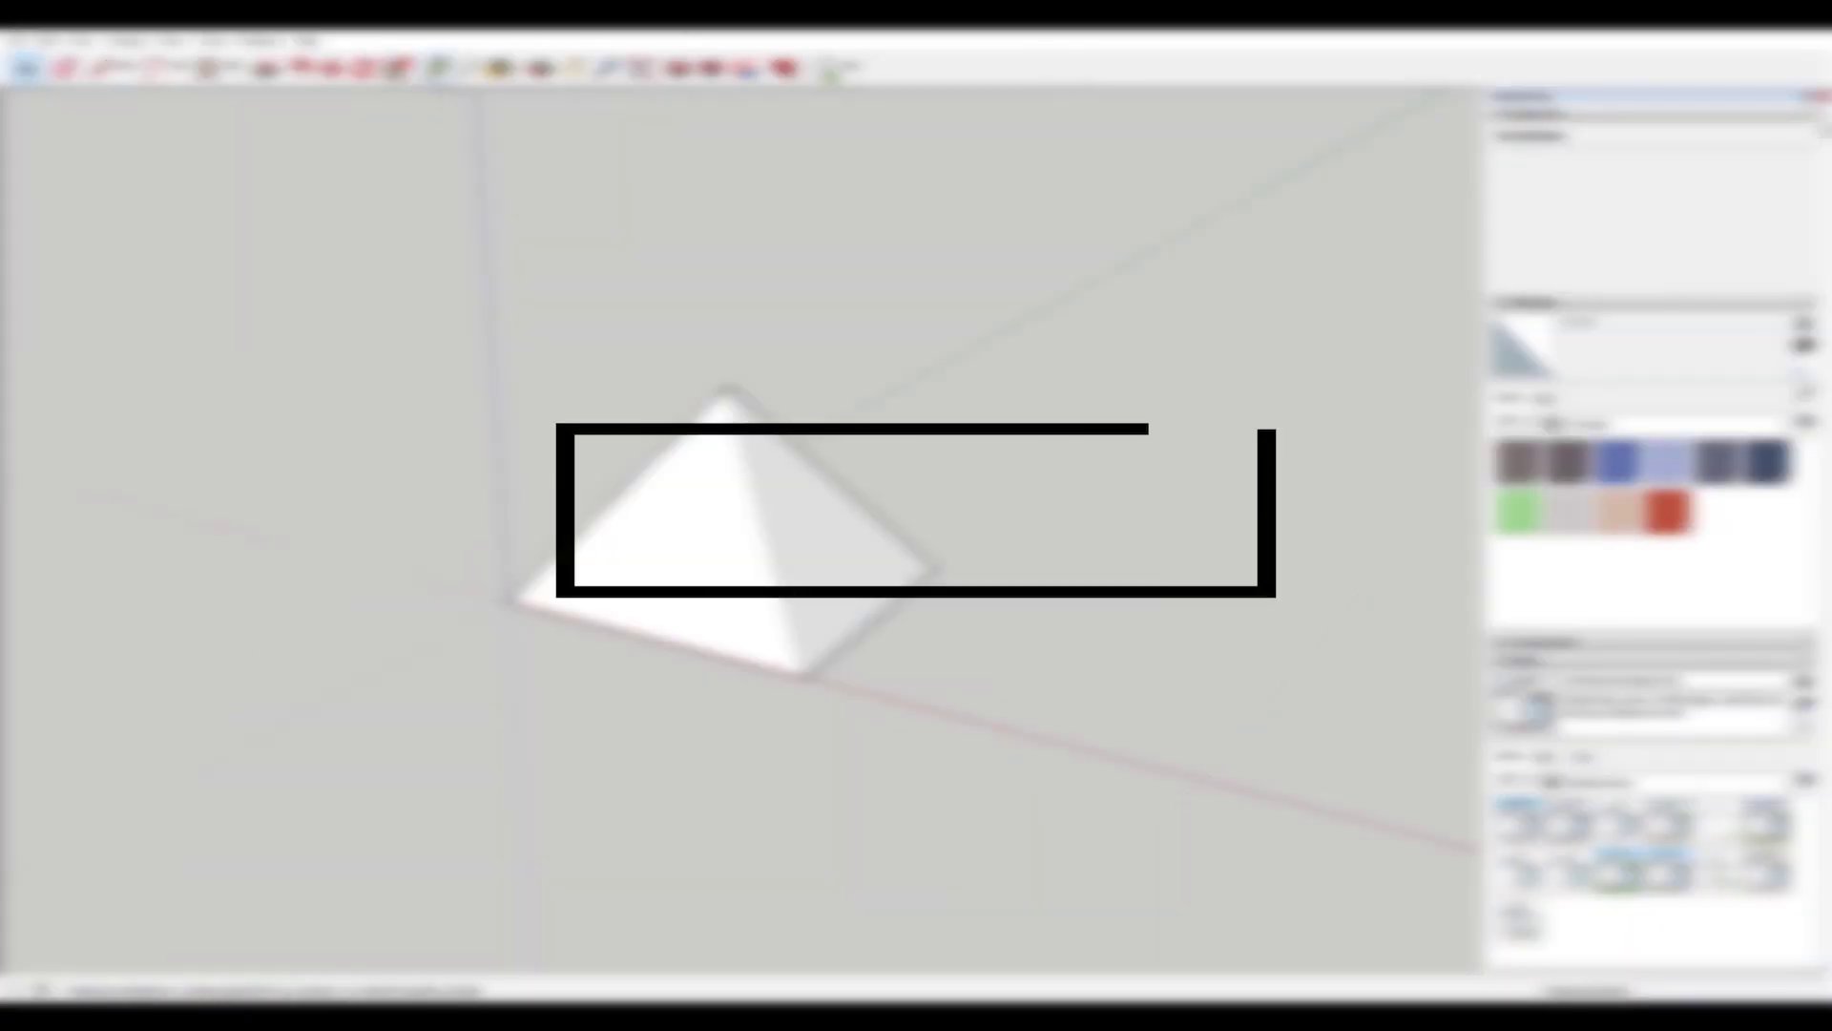
Measure the pyramid's front sloping edge starting from its apex with the Tape Measure.
left_click(438, 70)
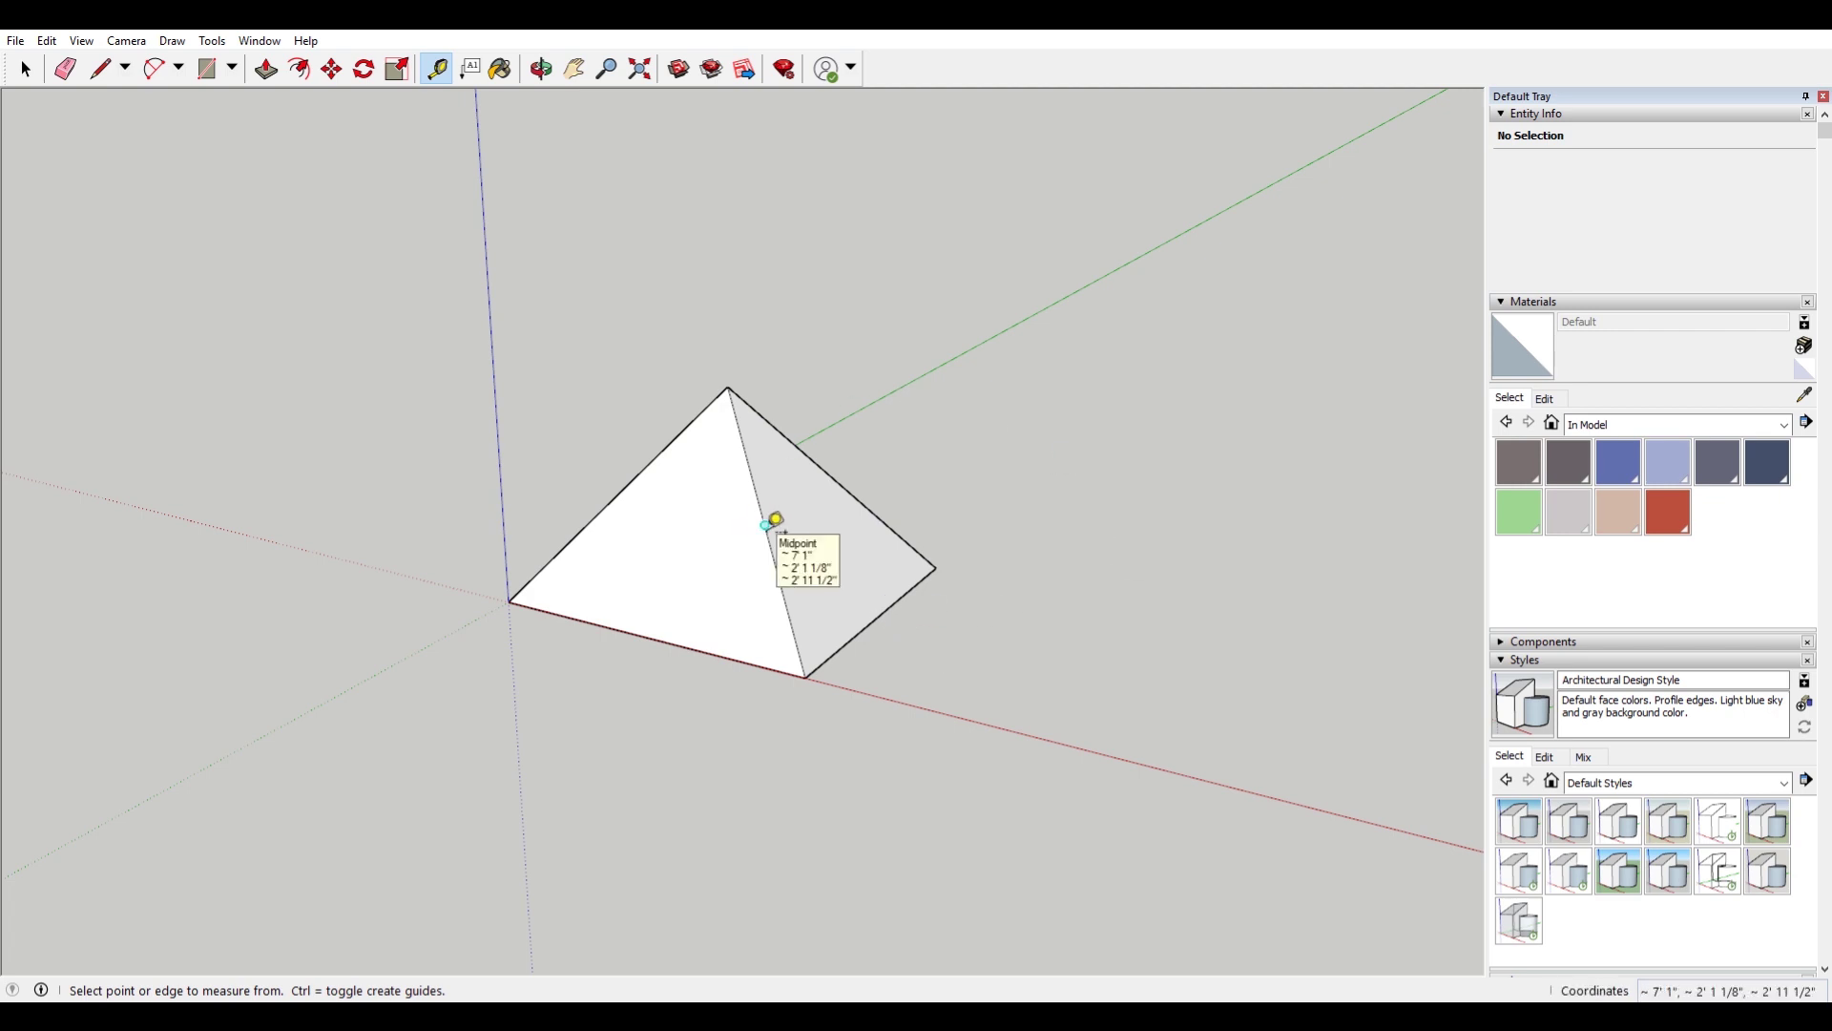
left_click(728, 387)
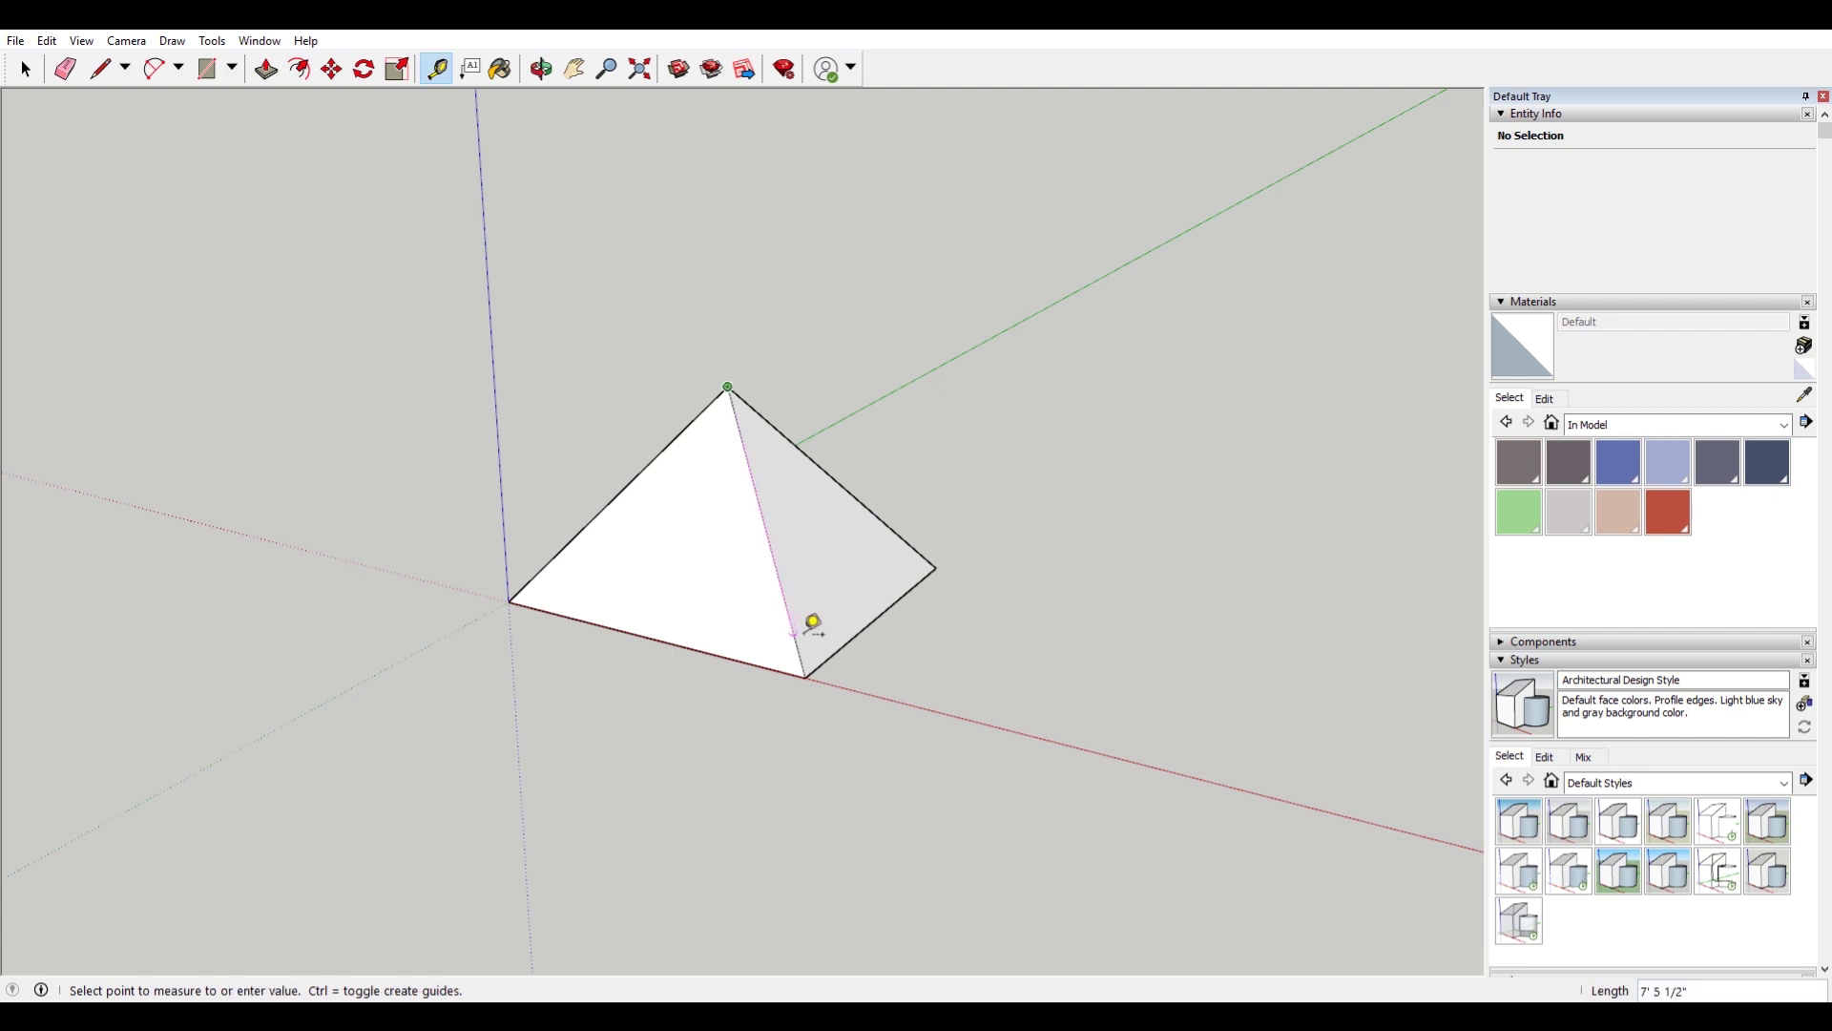
left_click(993, 345)
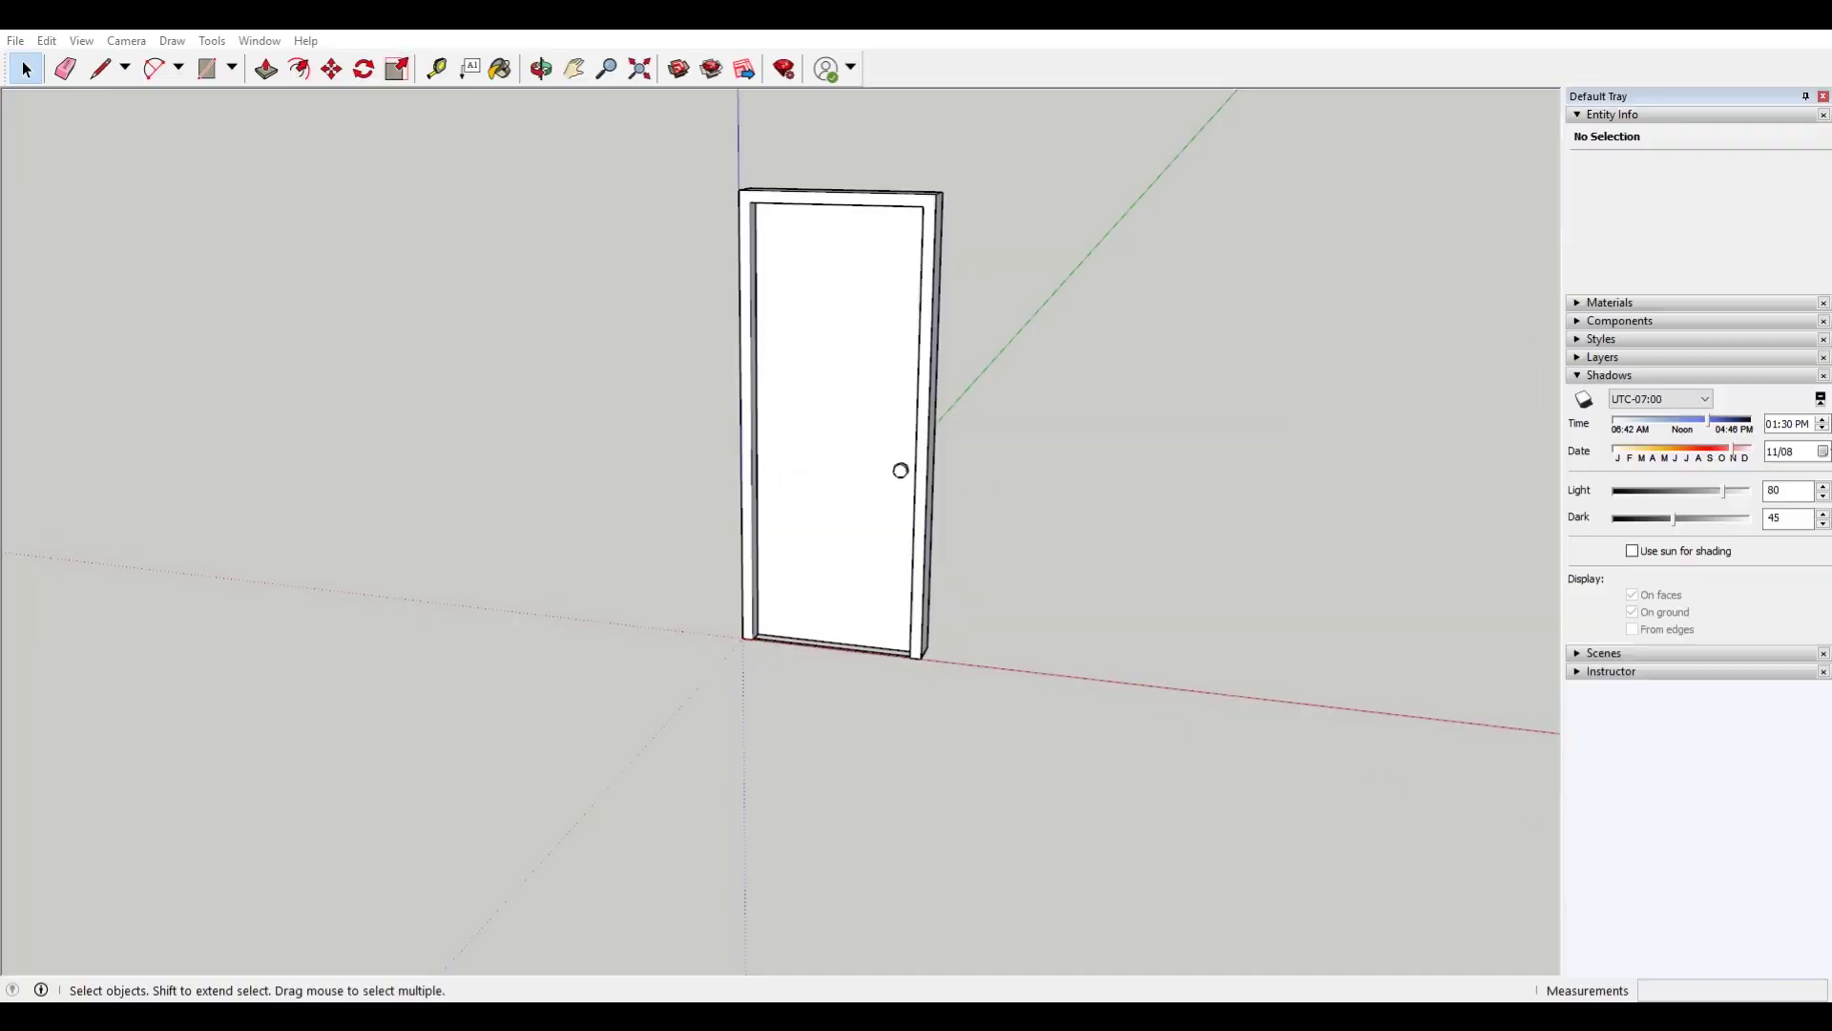
Draw a diagonal line on the door from its lower handle-side corner to the middle of the opposite side.
left_click(1592, 359)
scroll(782, 484, "up", 5)
middle_click_drag(789, 531, 1041, 577)
key("l")
middle_click_drag(1002, 649, 840, 706)
left_click(847, 718)
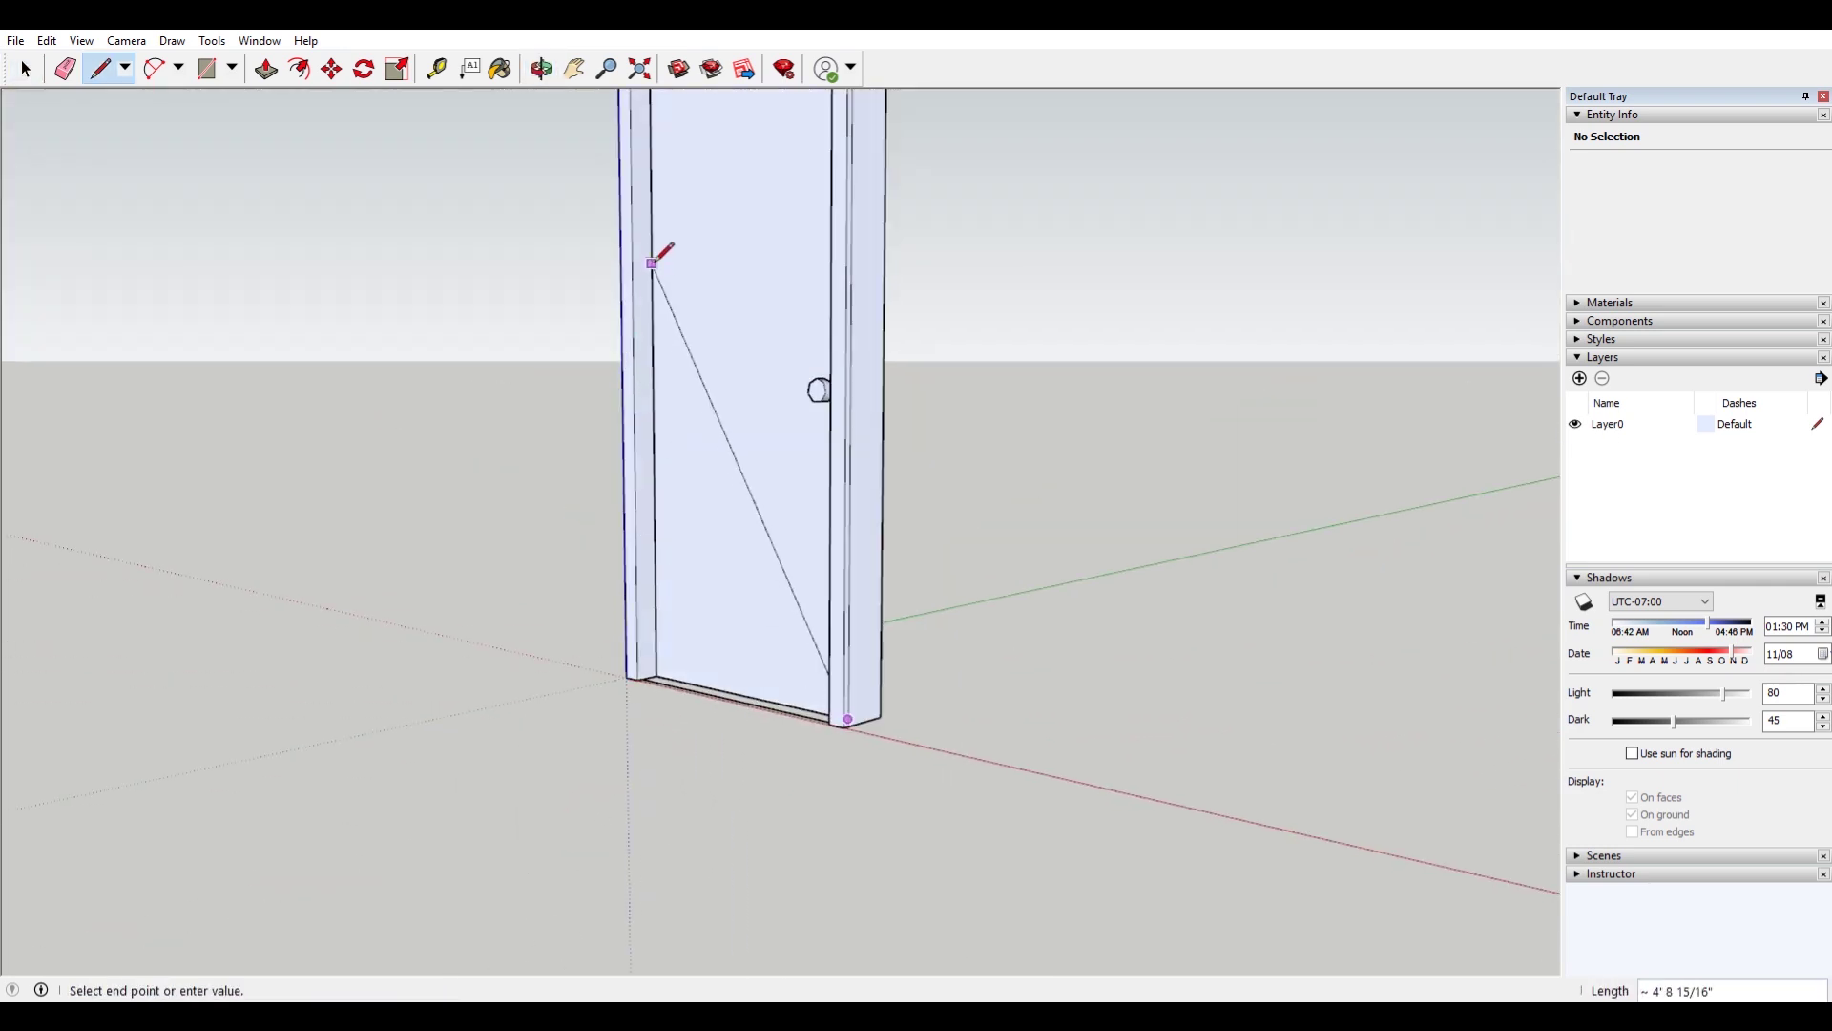
left_click(656, 336)
Continue the line from the middle of the door's hinge side to its upper handle-side corner.
scroll(1231, 344, "down", 3)
mouse_move(657, 336)
middle_mouse_down()
mouse_move(1231, 343)
mouse_move(859, 286)
middle_mouse_up()
scroll(1002, 233, "up", 3)
left_click(992, 239)
middle_click_drag(1031, 368, 706, 496)
scroll(818, 531, "down", 3)
scroll(811, 554, "up", 3)
key("space")
Add a layer named Dashed and change its color to light blue.
left_click(1580, 379)
type("Dashed")
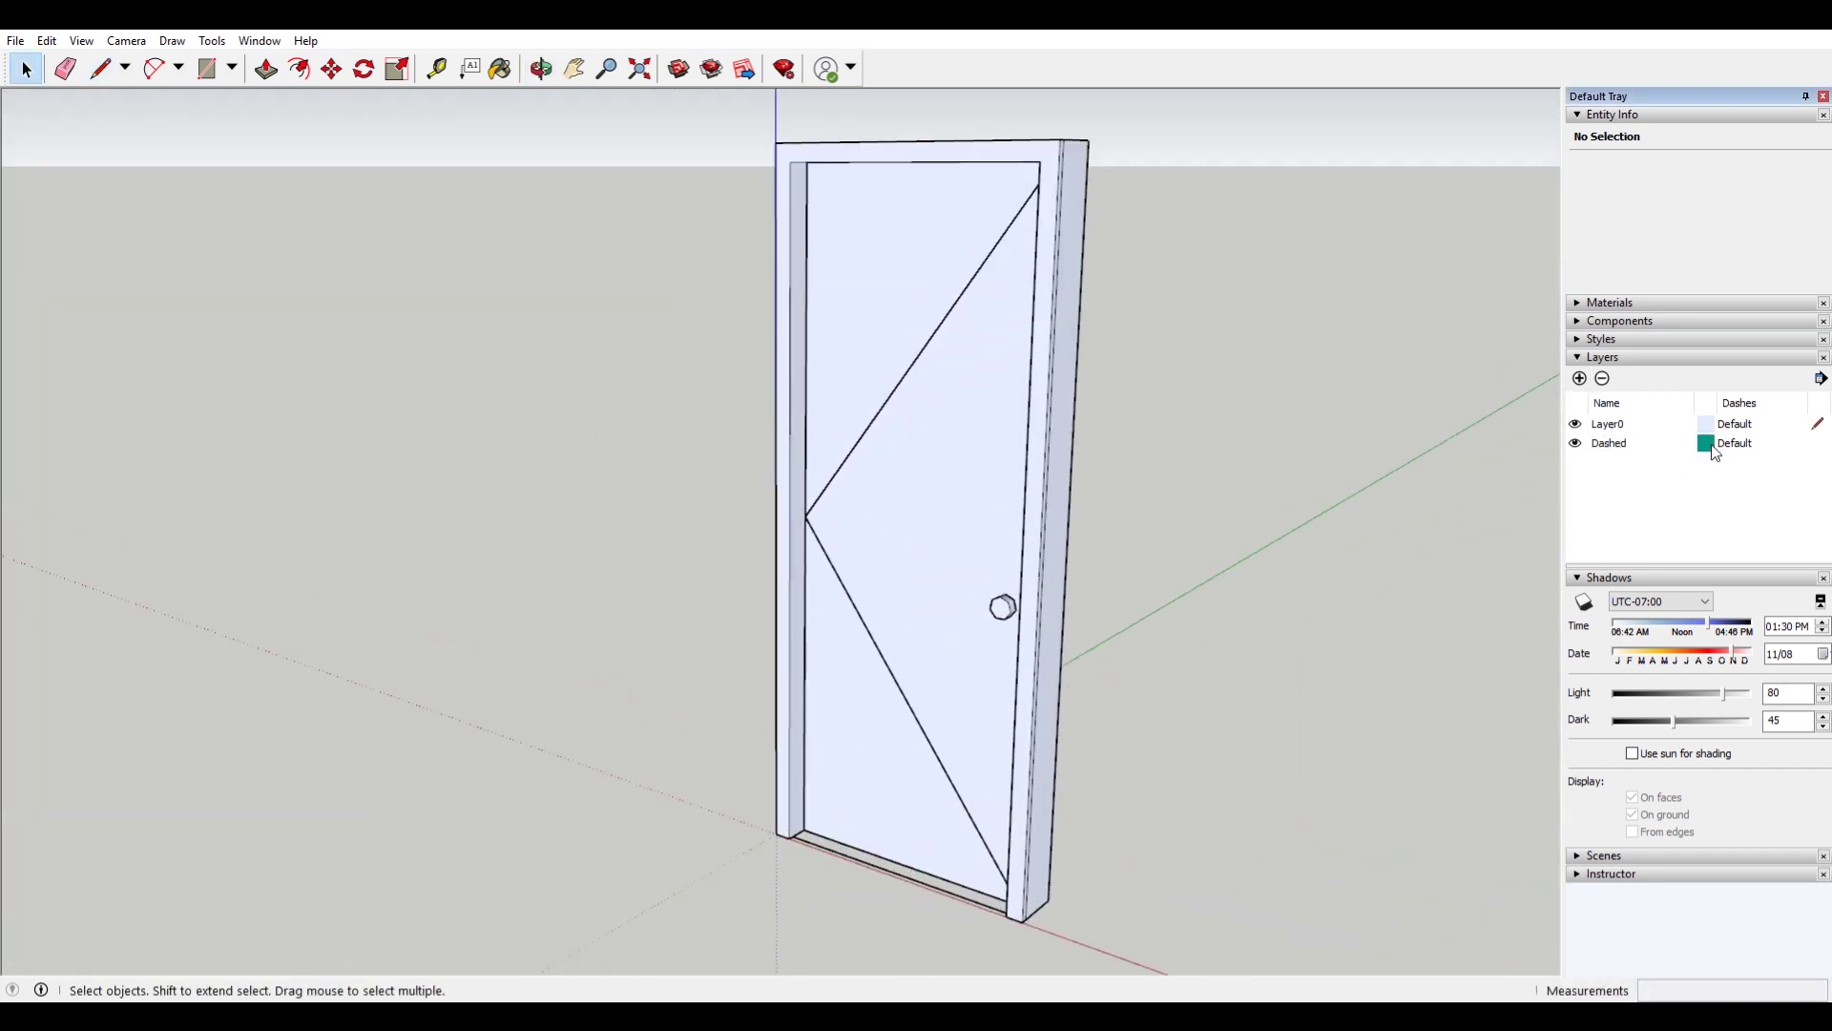
left_click(1708, 444)
left_click(825, 474)
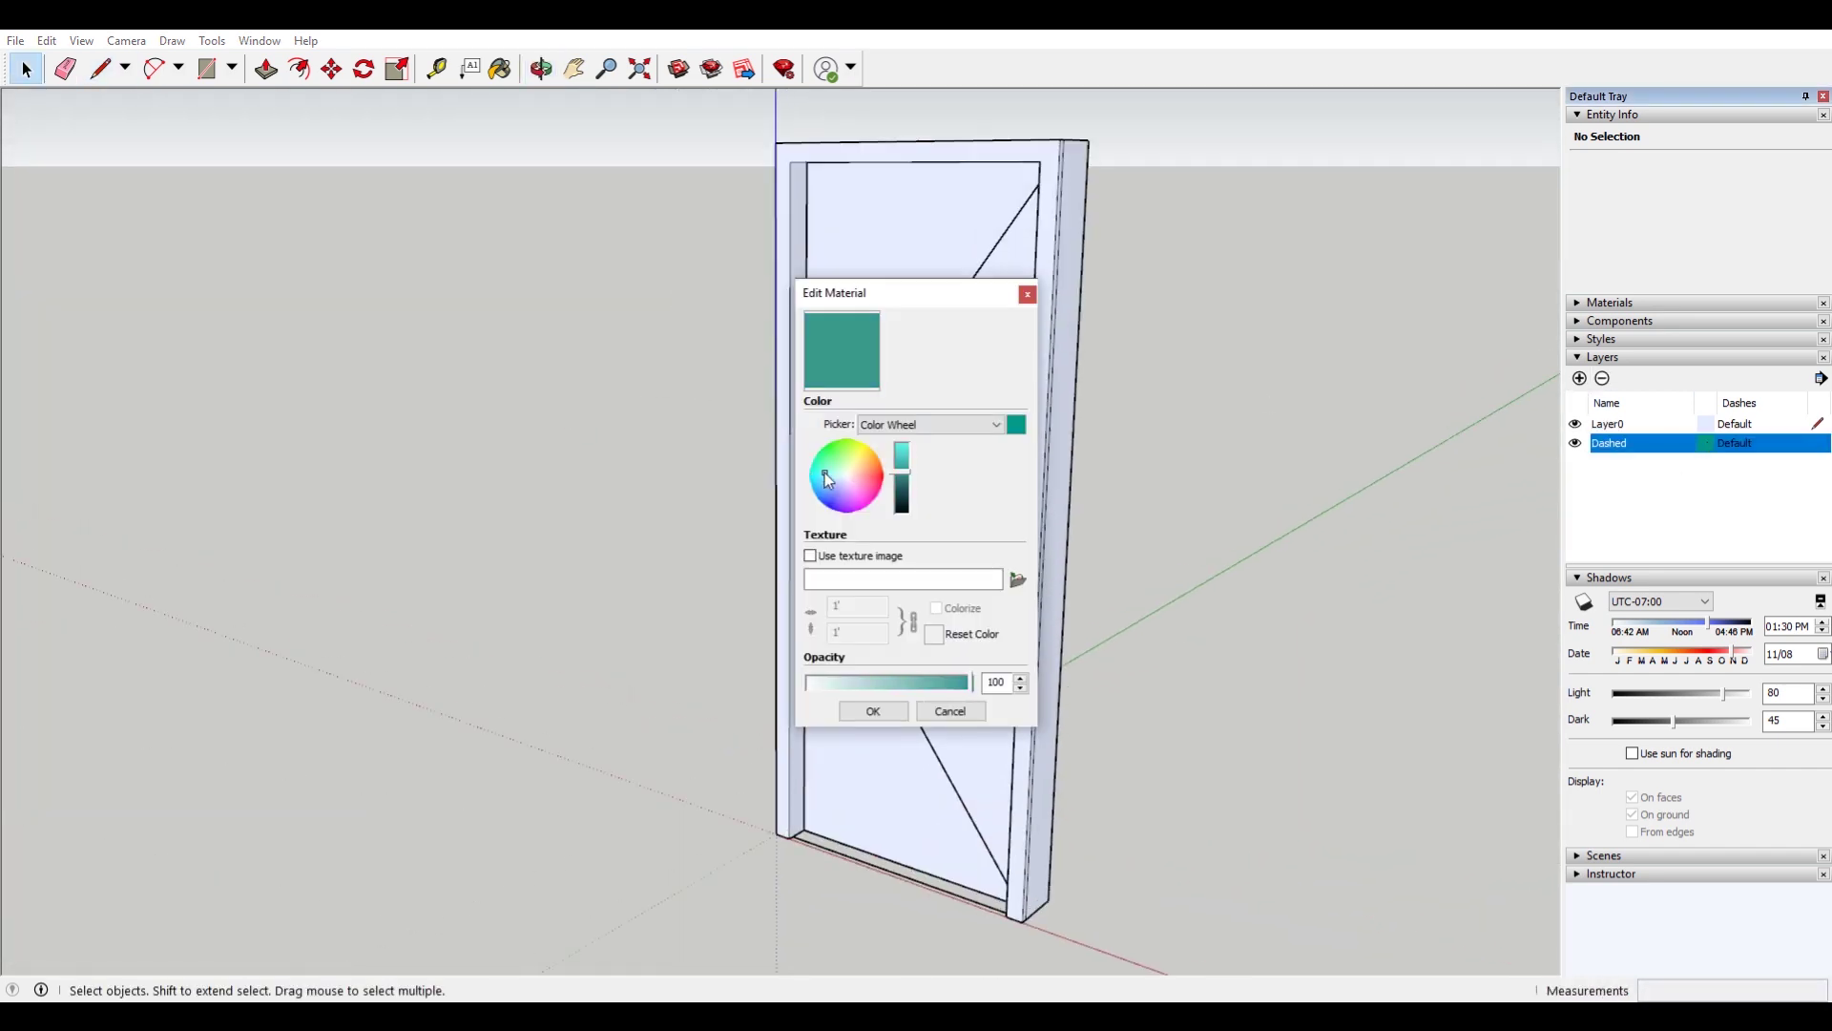
left_click(829, 484)
left_click(901, 450)
left_click(873, 711)
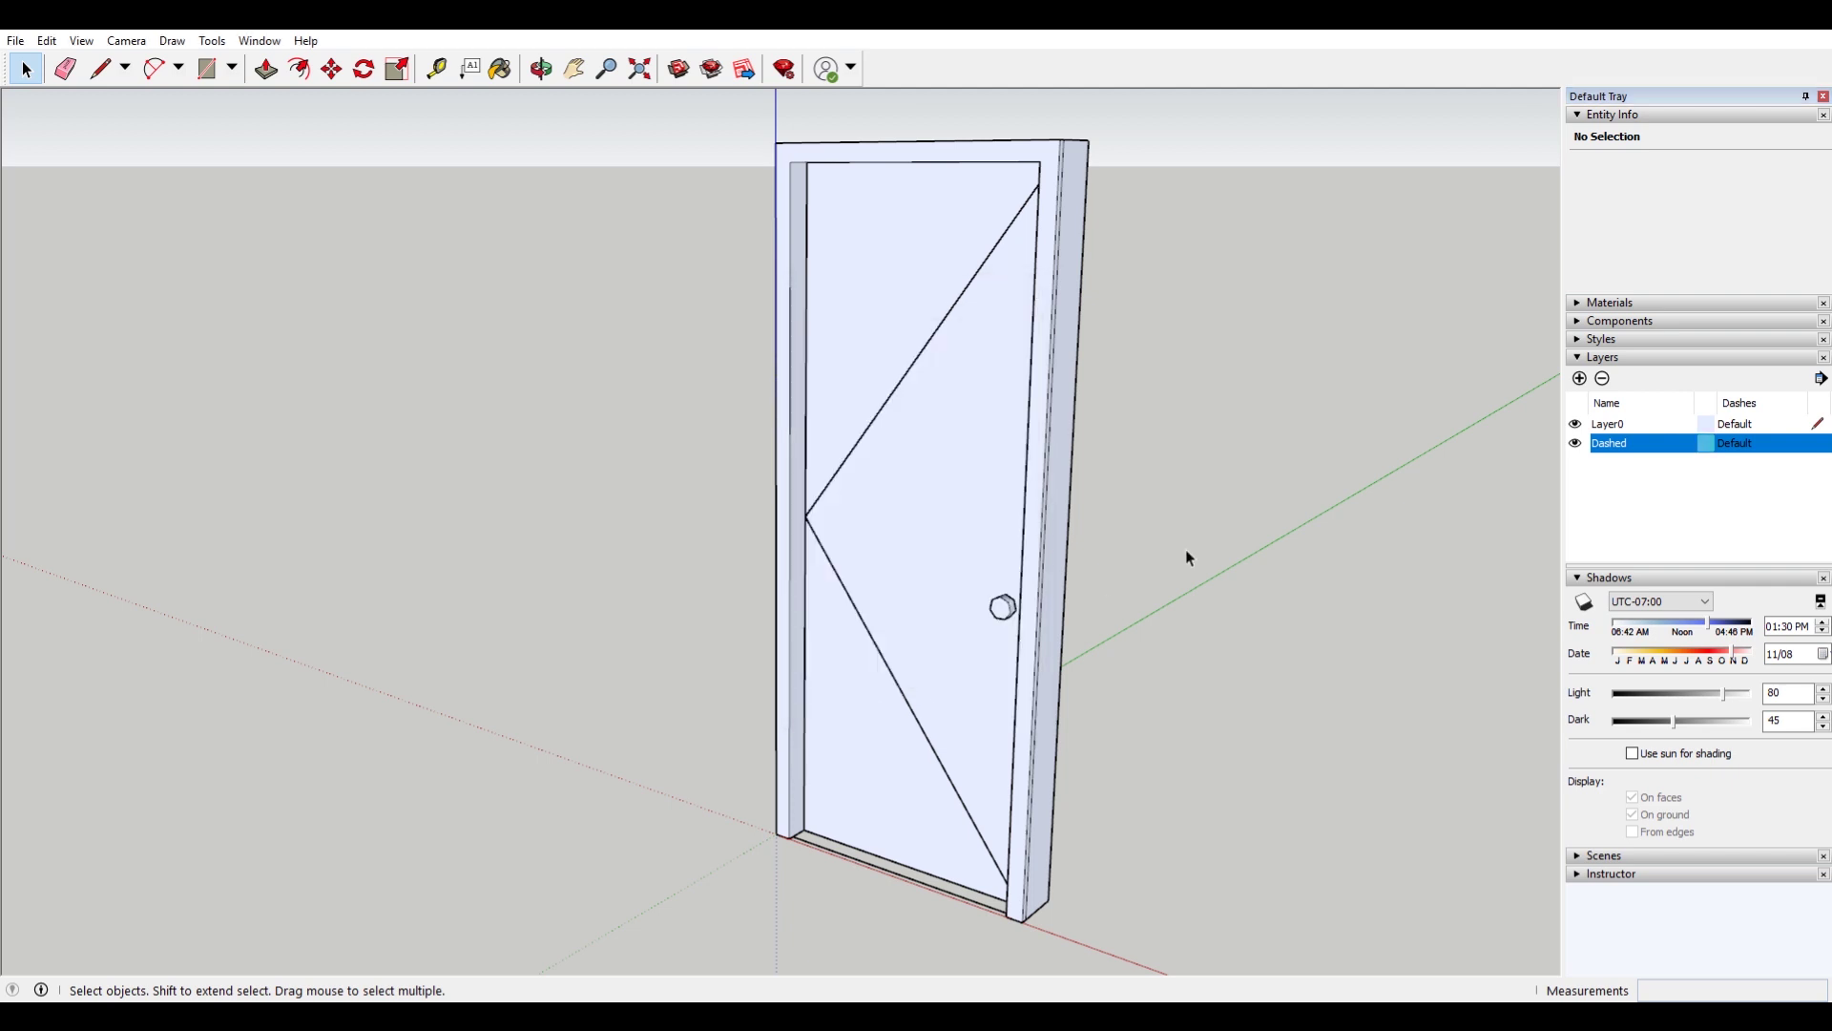
Give the Dashed layer a dash-dot line pattern and assign both diagonal door lines to that layer.
left_click(1737, 443)
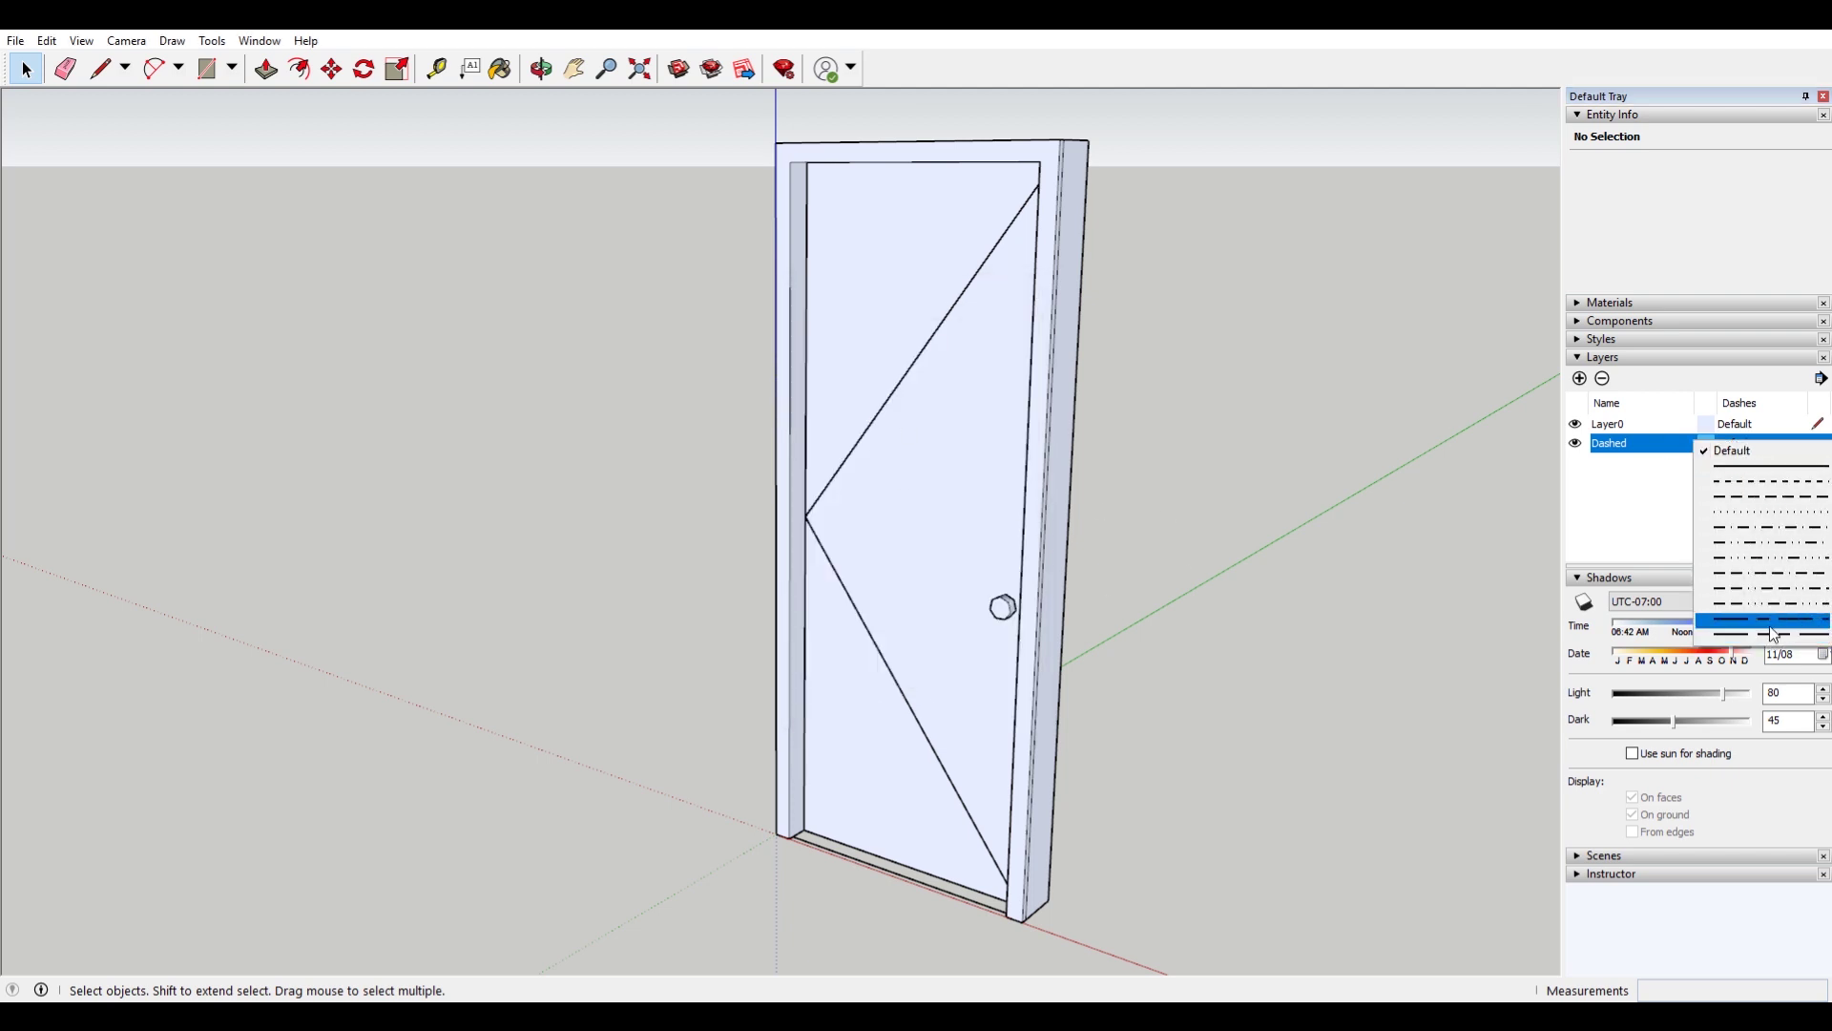
left_click(1777, 529)
middle_click_drag(822, 418, 892, 379)
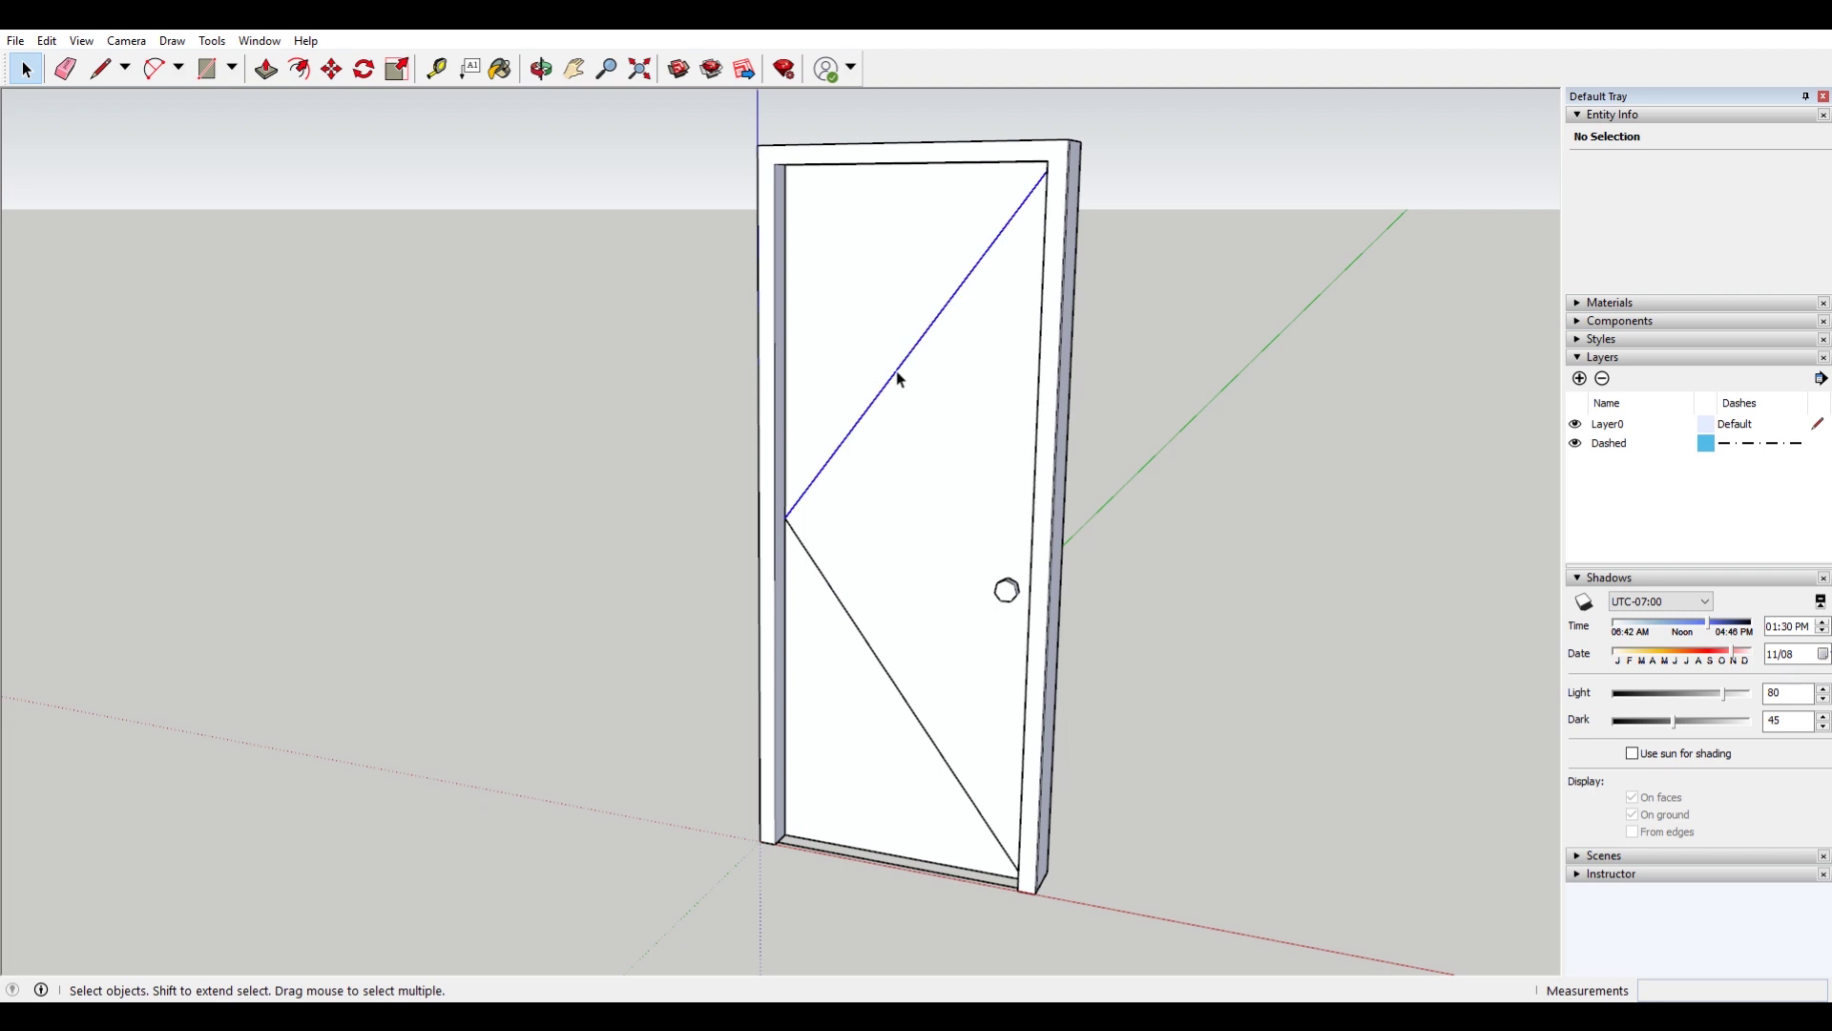
left_click(899, 380)
left_click(834, 592, "ctrl")
left_click(1758, 166)
left_click(1723, 198)
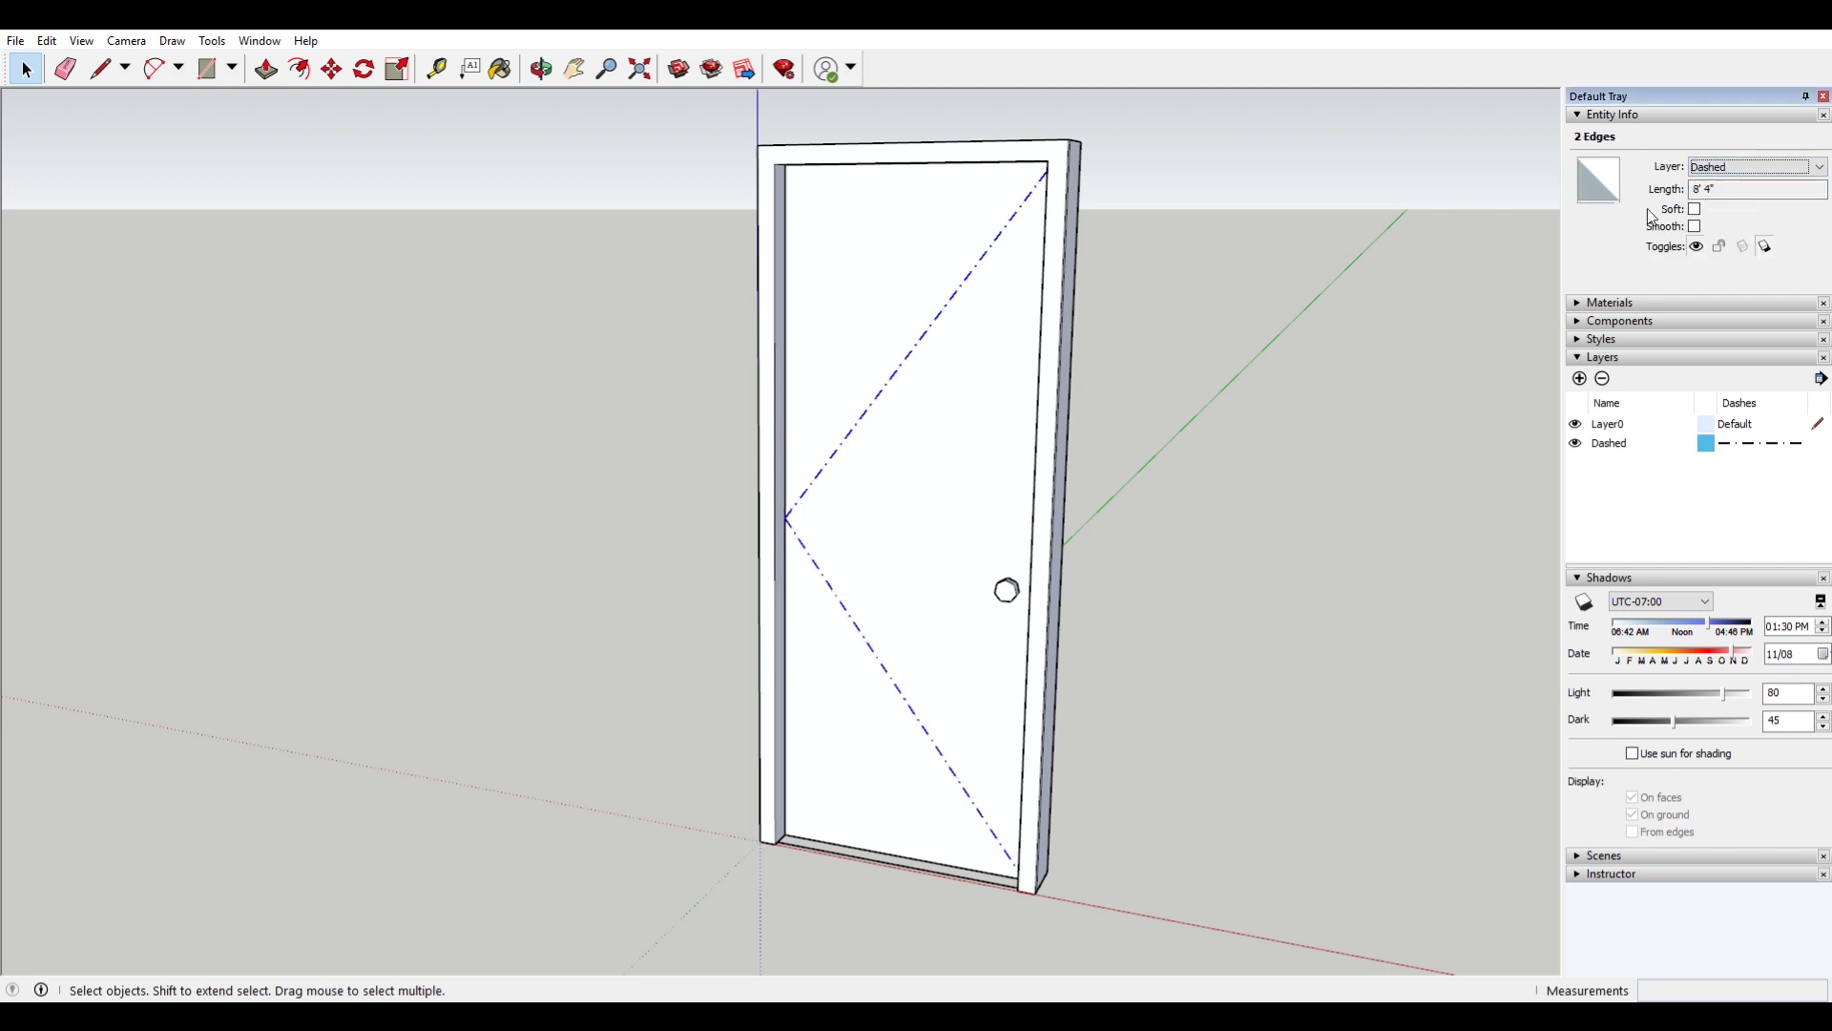
left_click(1250, 235)
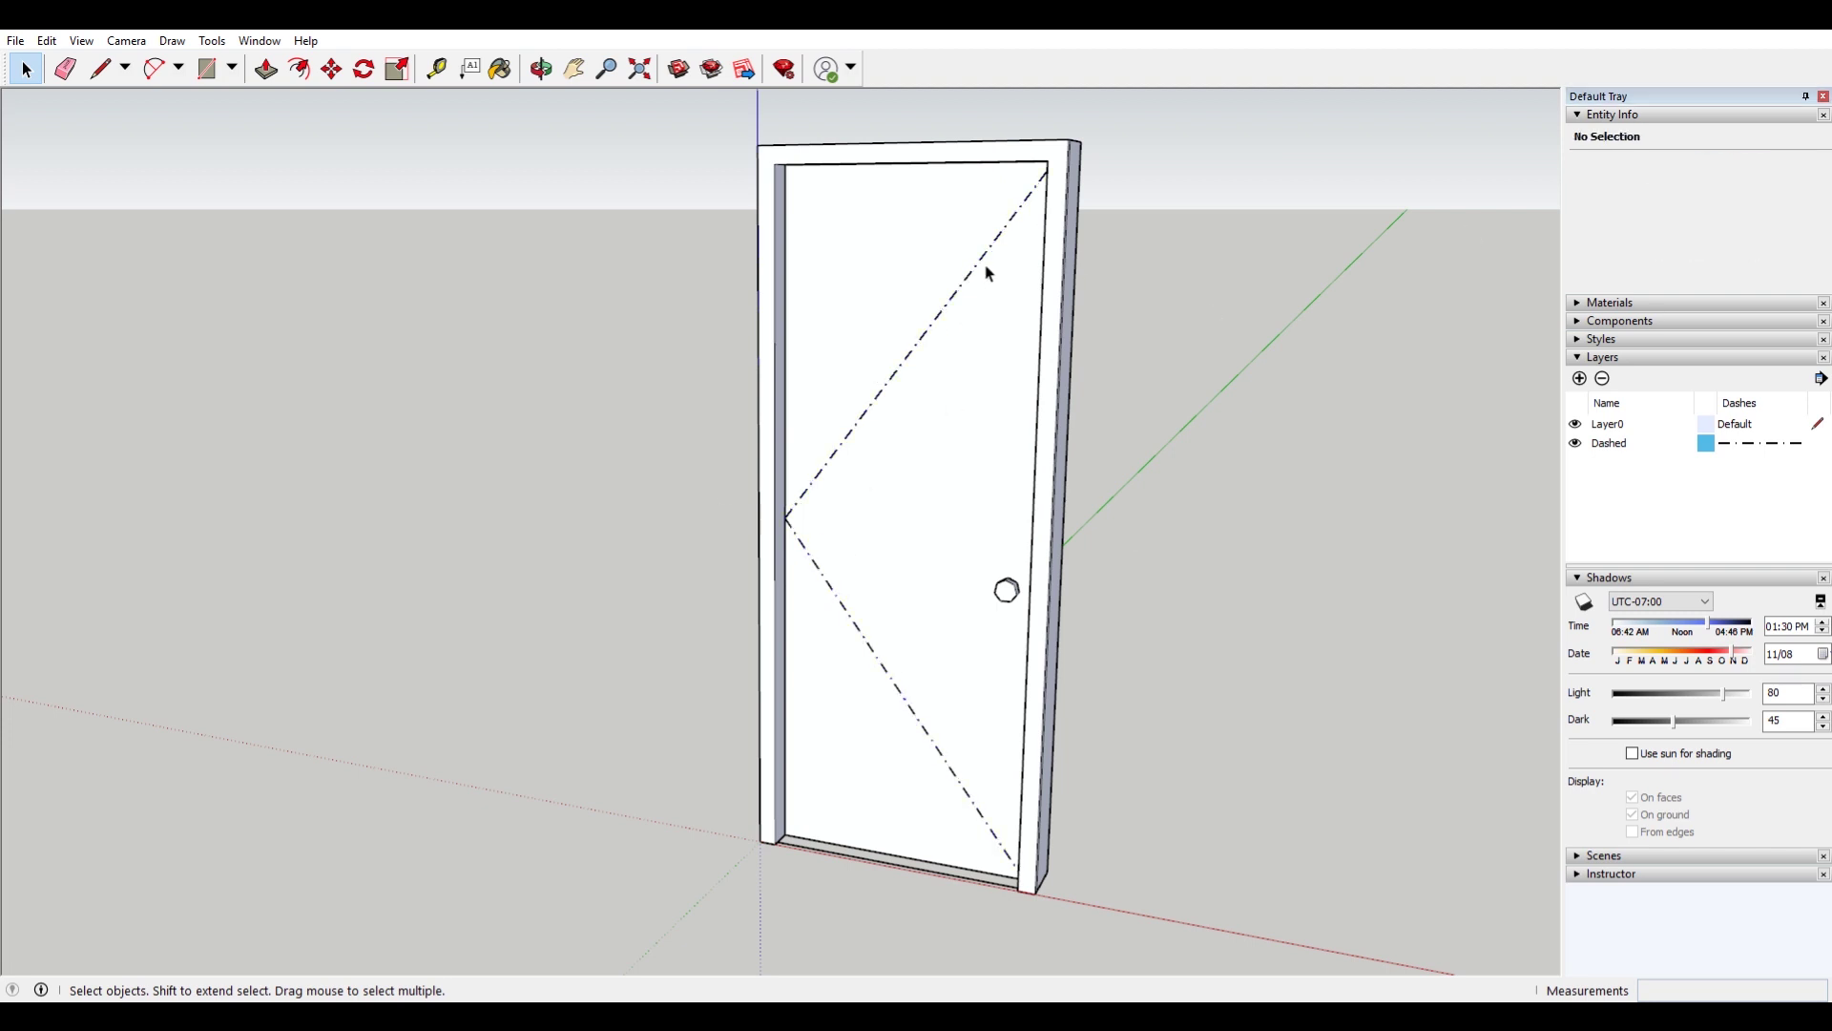
Change the current style's edge color setting to By axis.
left_click(1585, 359)
left_click(1586, 341)
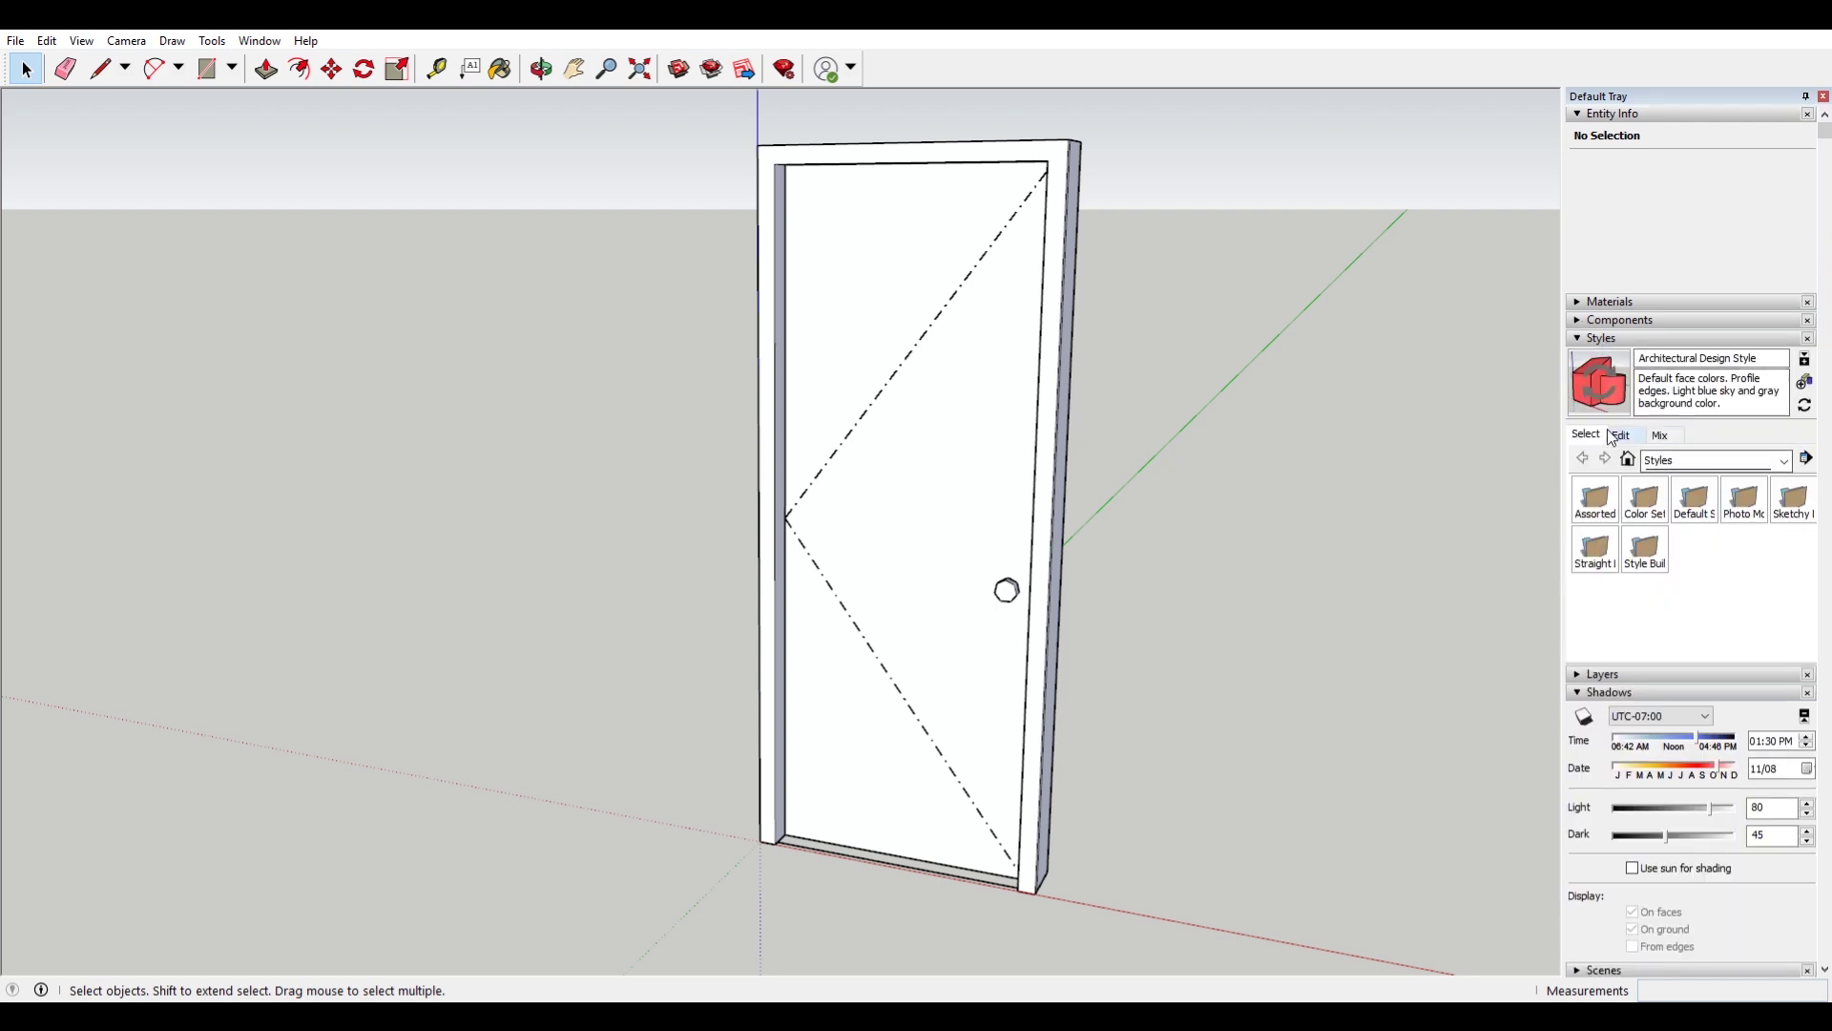
left_click(1703, 691)
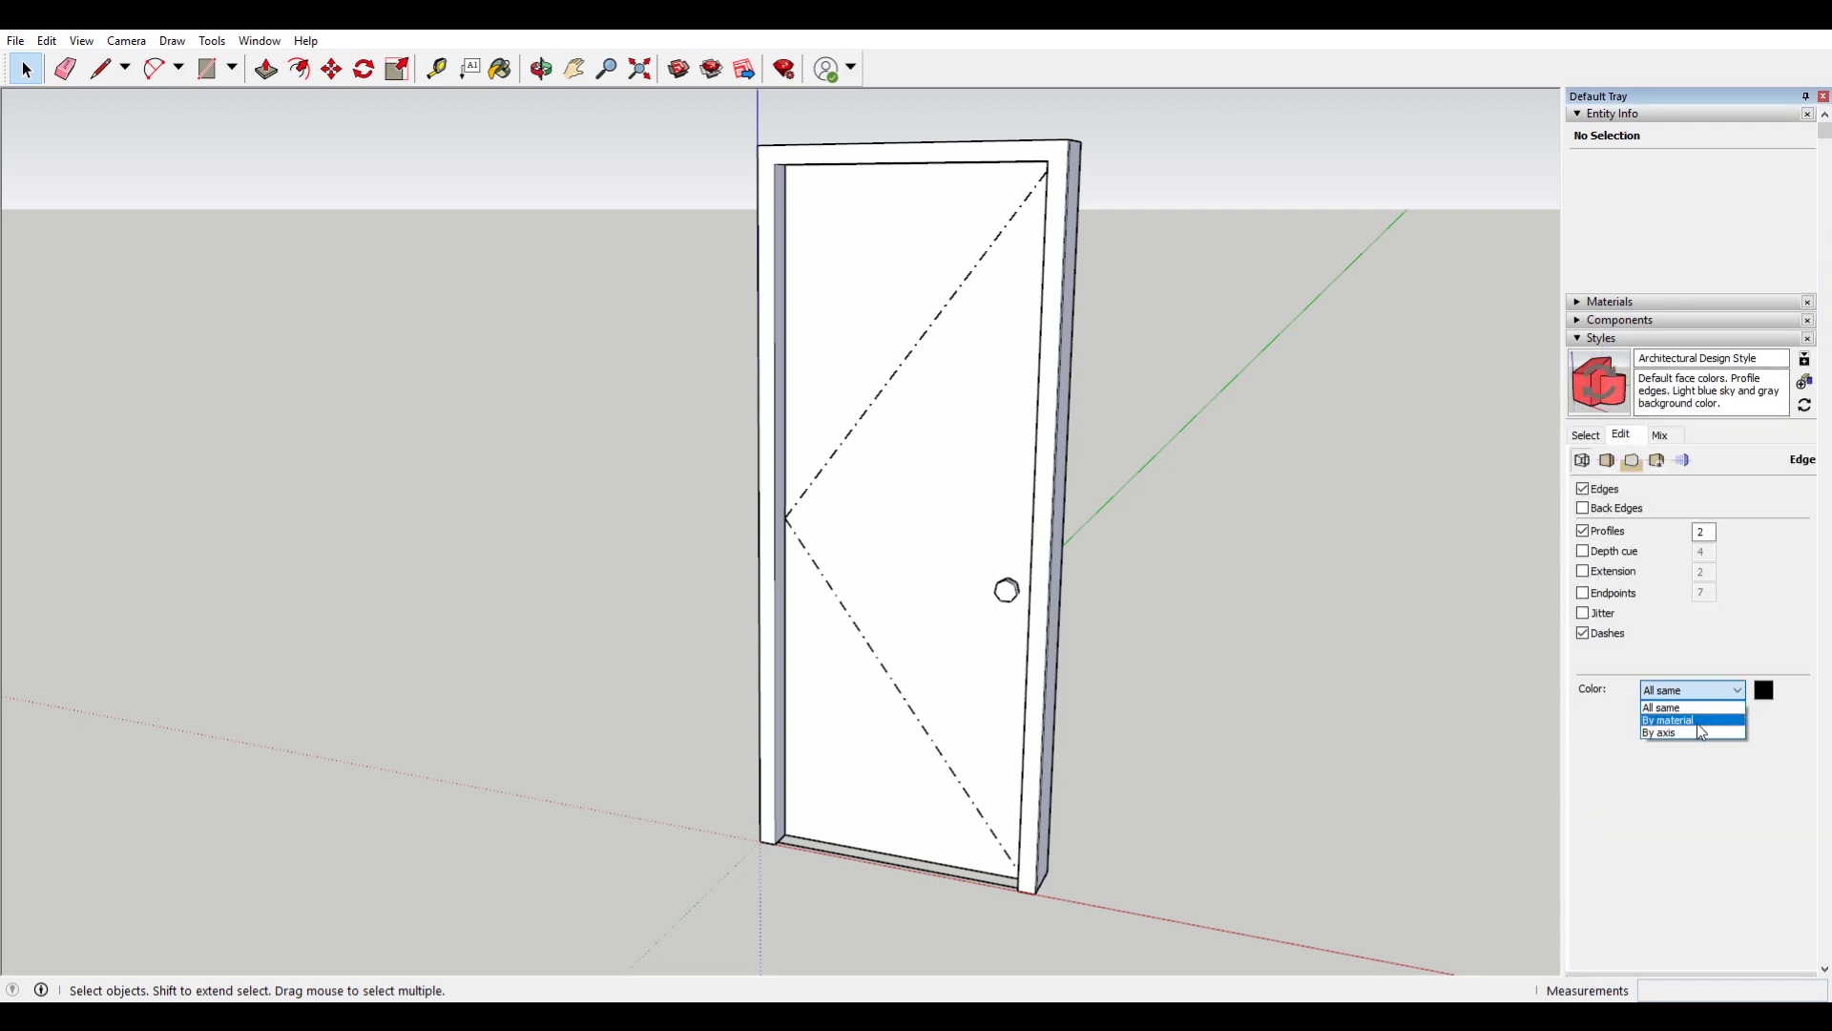
left_click(1703, 731)
middle_click_drag(1381, 644, 1093, 542)
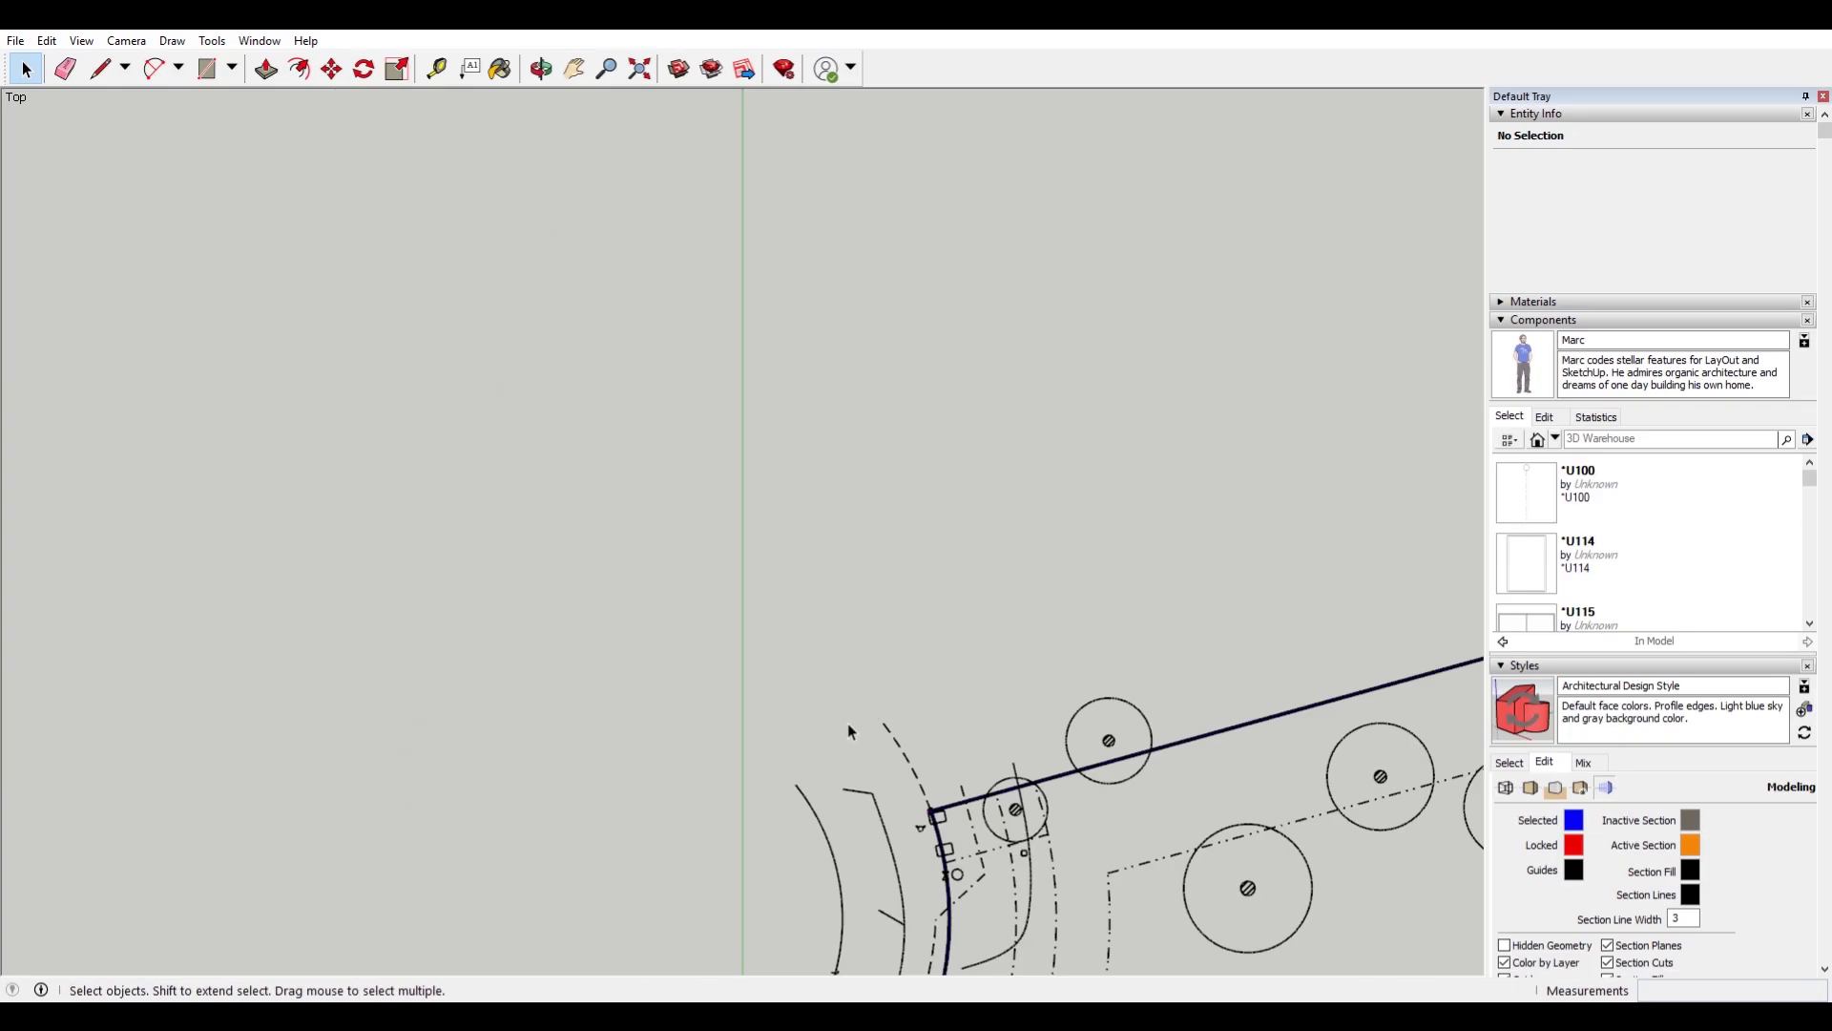
Select the imported site survey component and move it straight up along the blue axis.
scroll(846, 556, "down", 4)
middle_click_drag(932, 732, 850, 534)
left_click(846, 524)
key("m")
left_click(1137, 655)
left_click(1160, 501)
Draw a large rectangle on the ground that extends beyond the raised site survey on all sides.
scroll(1031, 530, "down", 5)
key("r")
left_click(667, 703)
left_click(1150, 385)
Drape the site survey linework onto the large rectangle below it with the Sandbox Drape tool.
scroll(1145, 620, "up", 3)
mouse_move(1145, 620)
middle_mouse_down()
mouse_move(1068, 356)
mouse_move(1055, 477)
middle_mouse_up()
key("space")
left_click(171, 41)
mouse_move(214, 133)
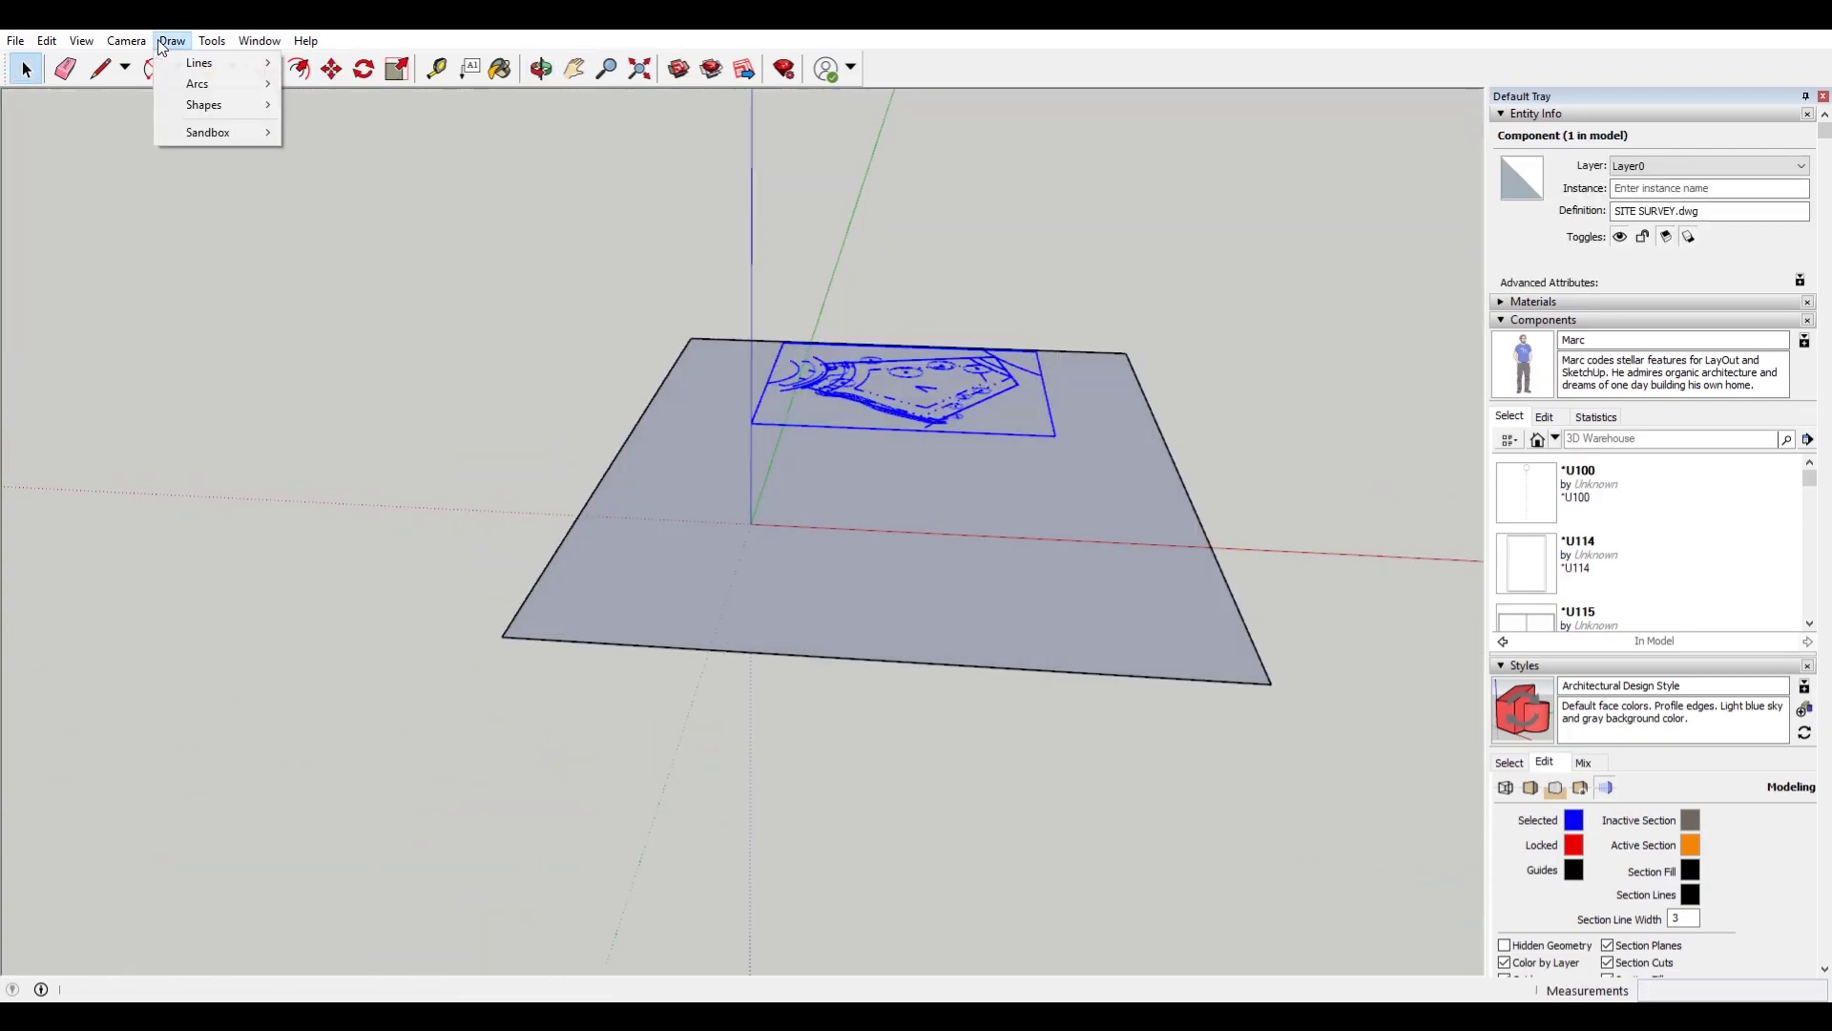
mouse_move(212, 41)
mouse_move(238, 529)
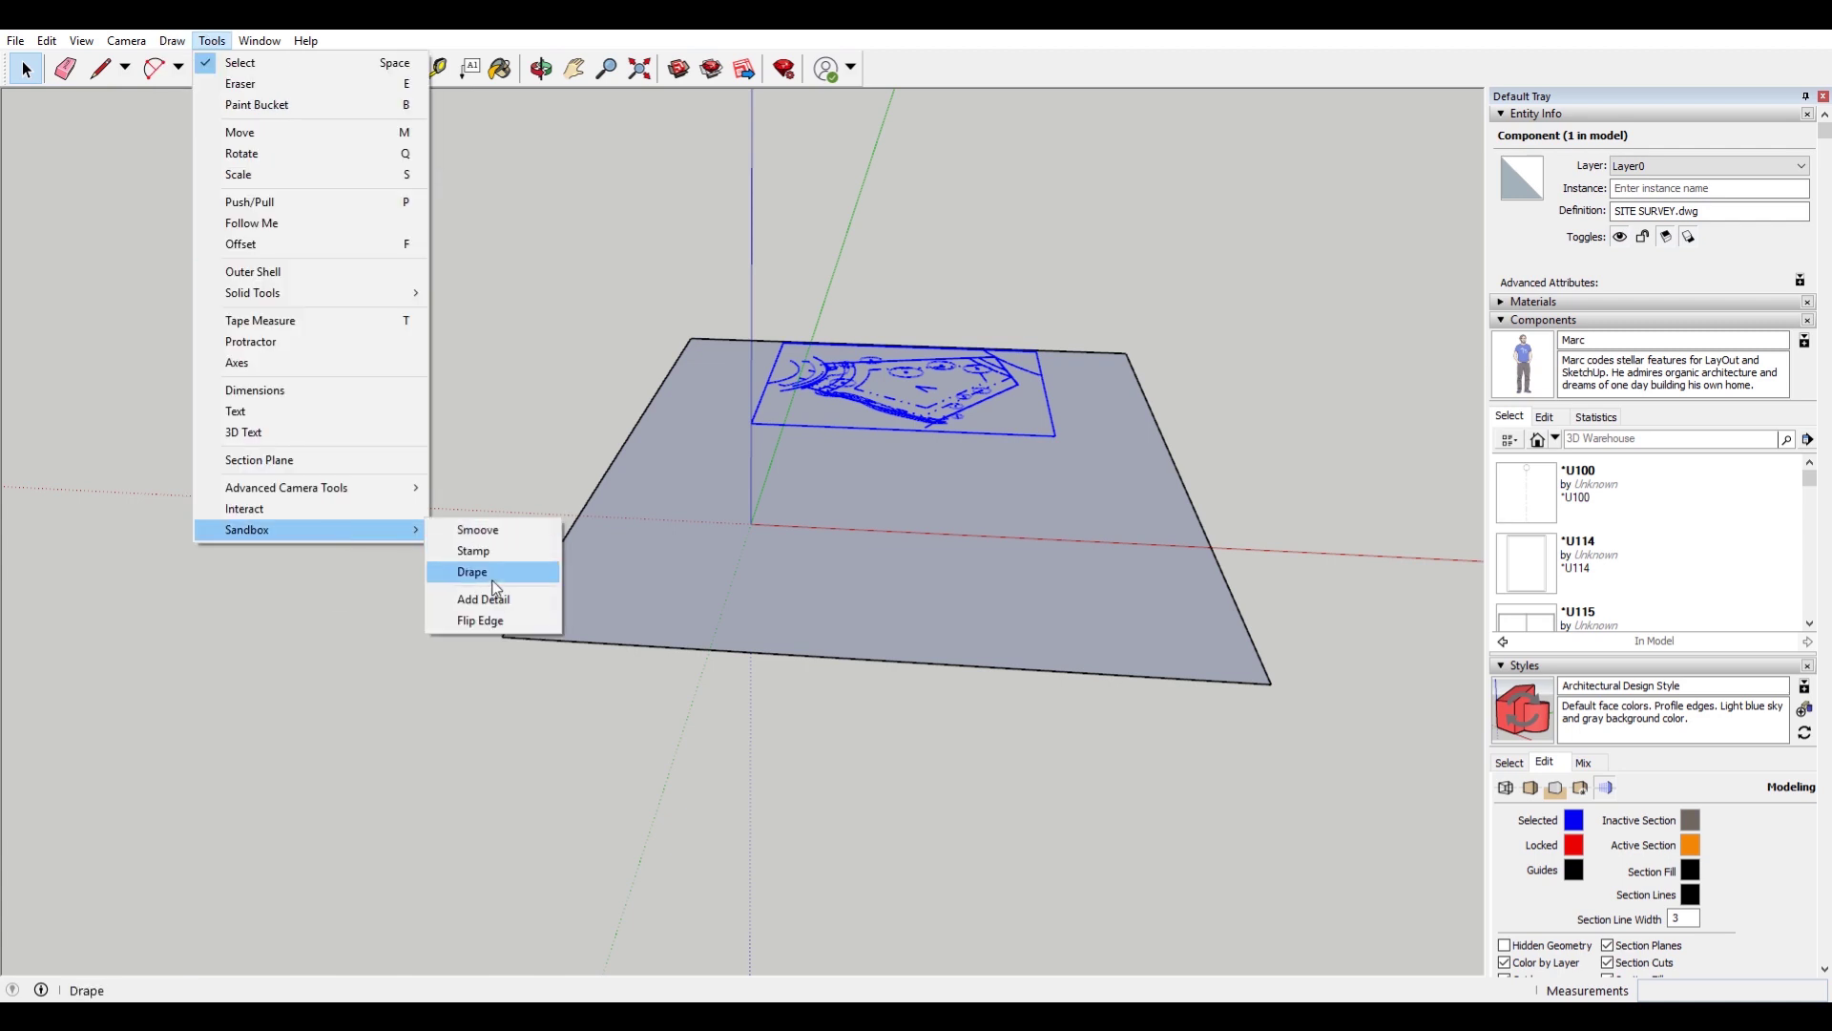
left_click(470, 580)
left_click(891, 522)
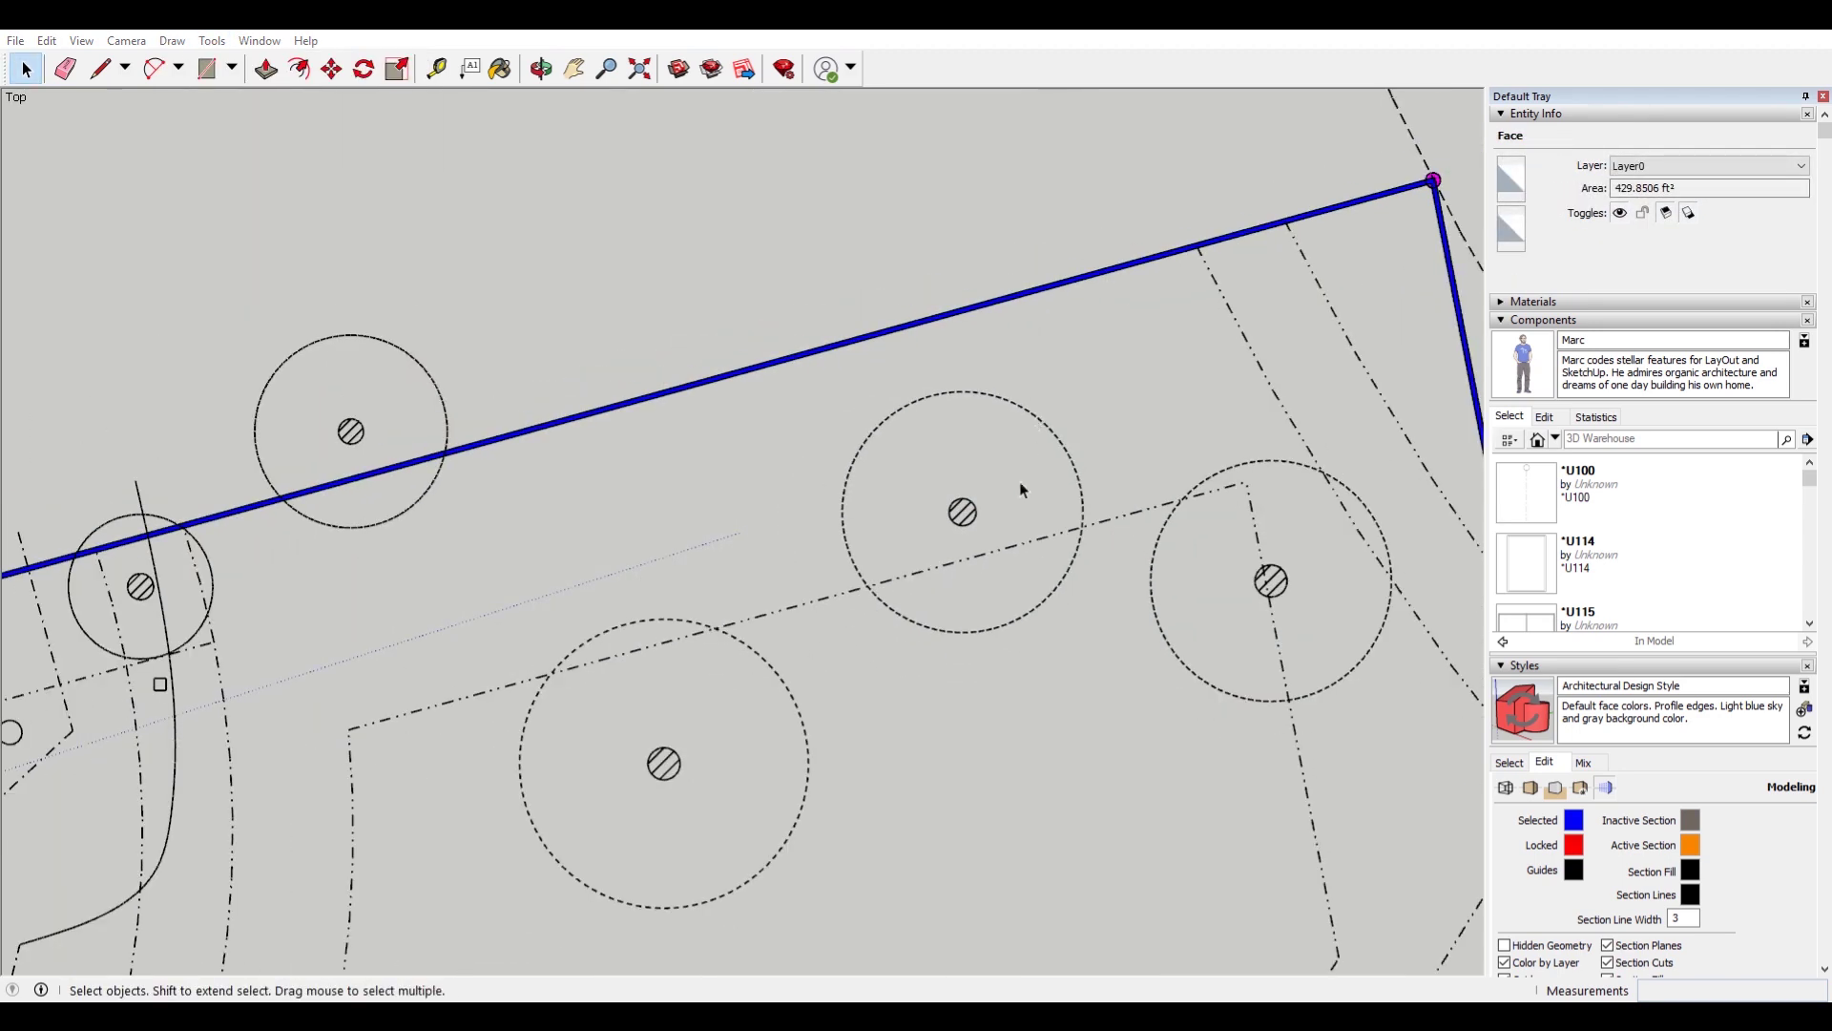
Select the dash-dot edge on layer SB in the site survey and move it up past the thick boundary line.
left_click(1010, 547)
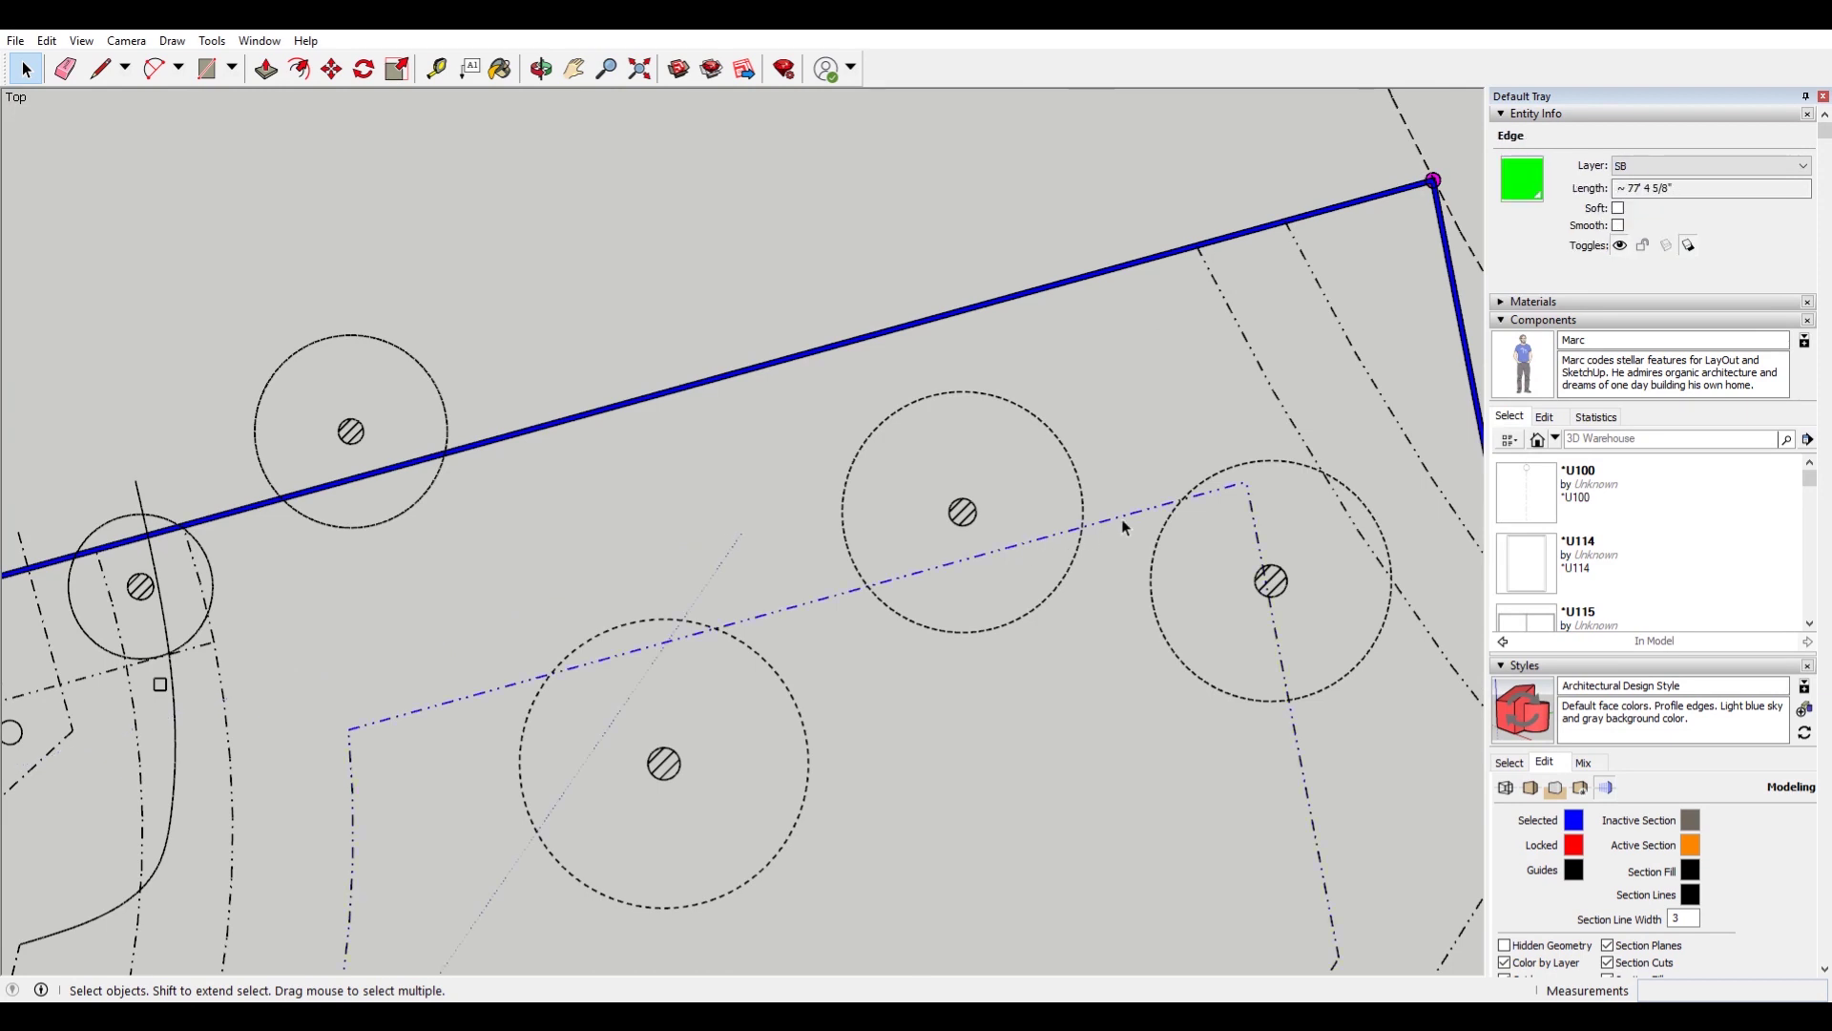
key("m")
left_click(1091, 478)
left_click(871, 200)
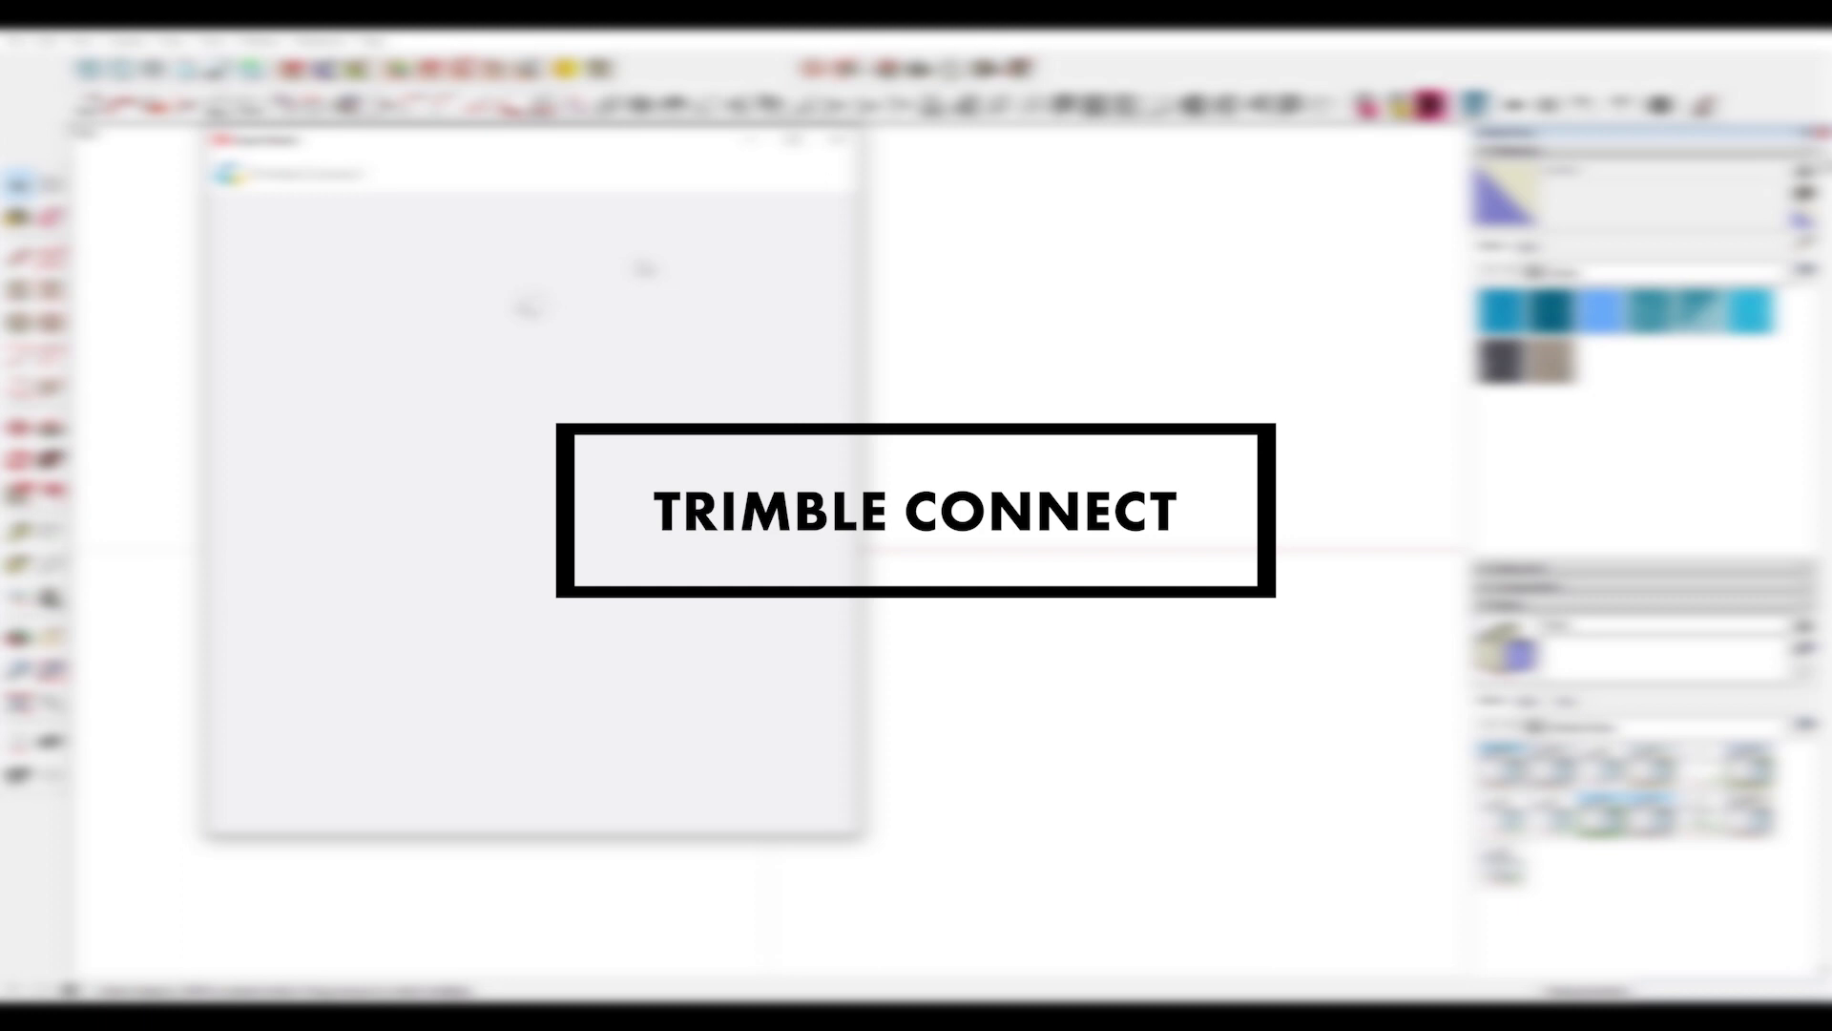
Open LaundryRoomBase.skp from the SketchUp project in Trimble Connect and view the whole model.
left_click(352, 410)
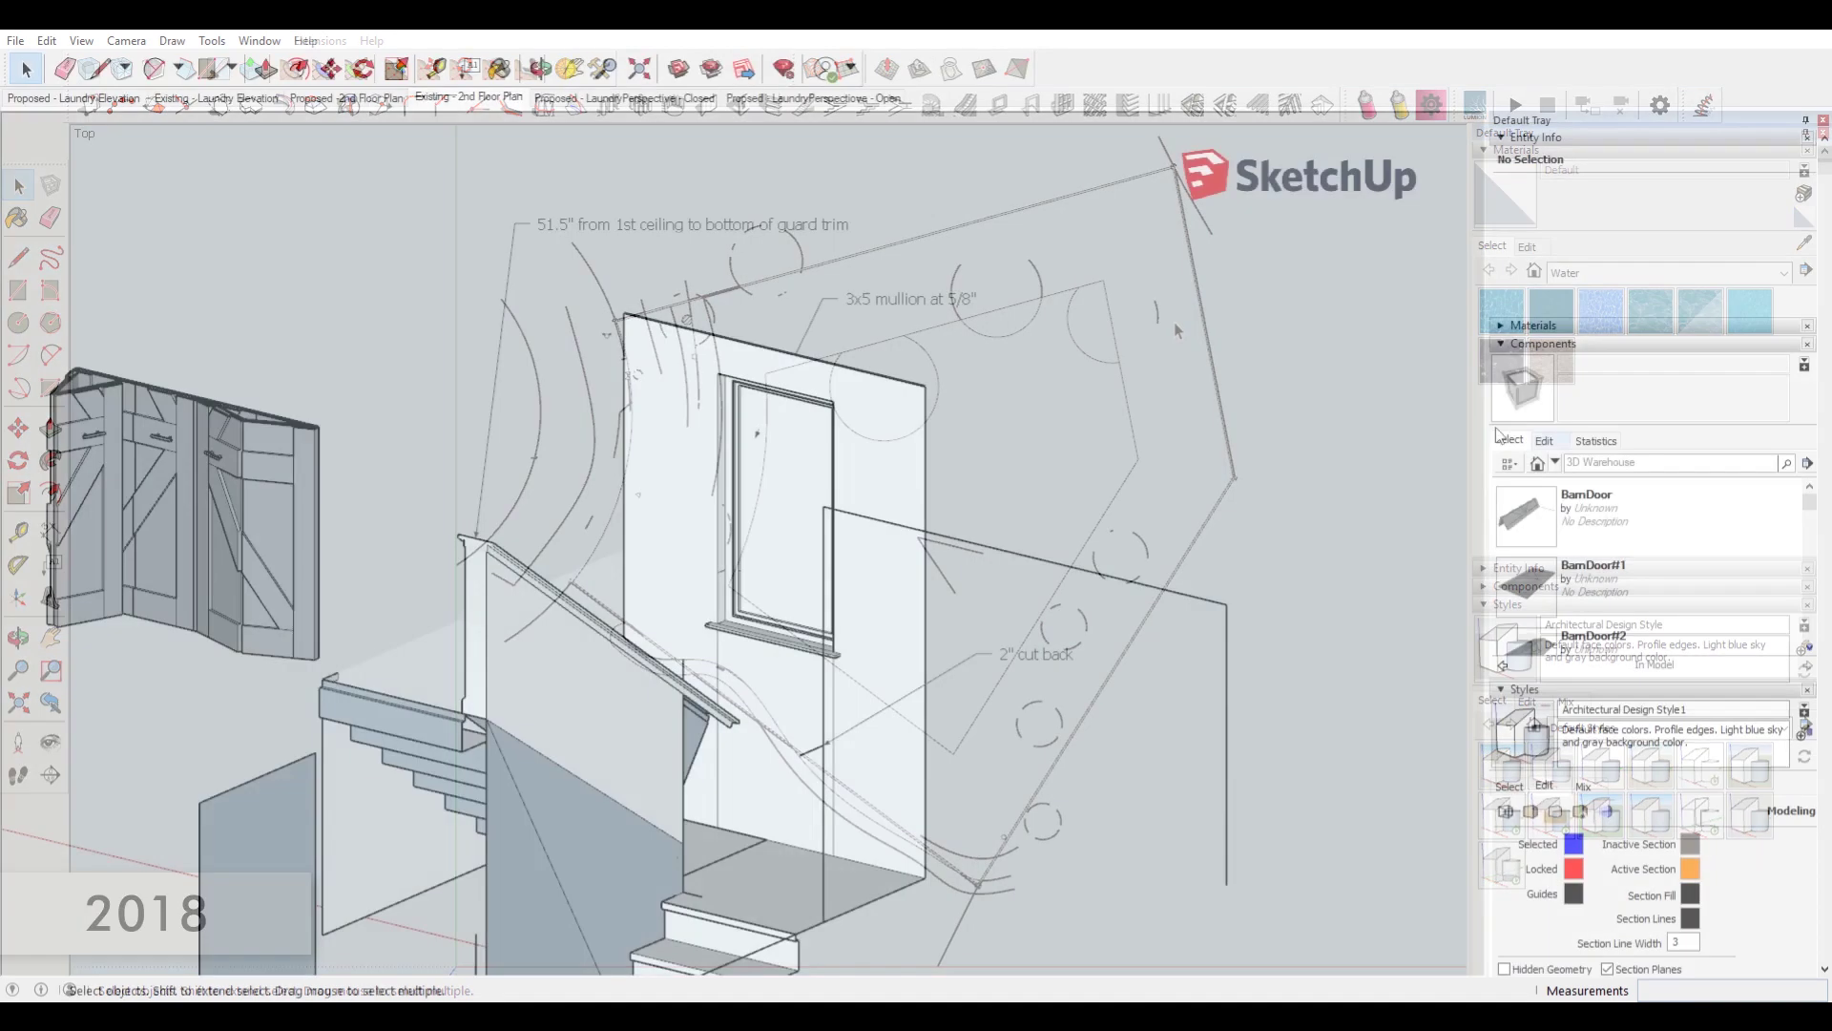
left_click(17, 38)
mouse_move(96, 295)
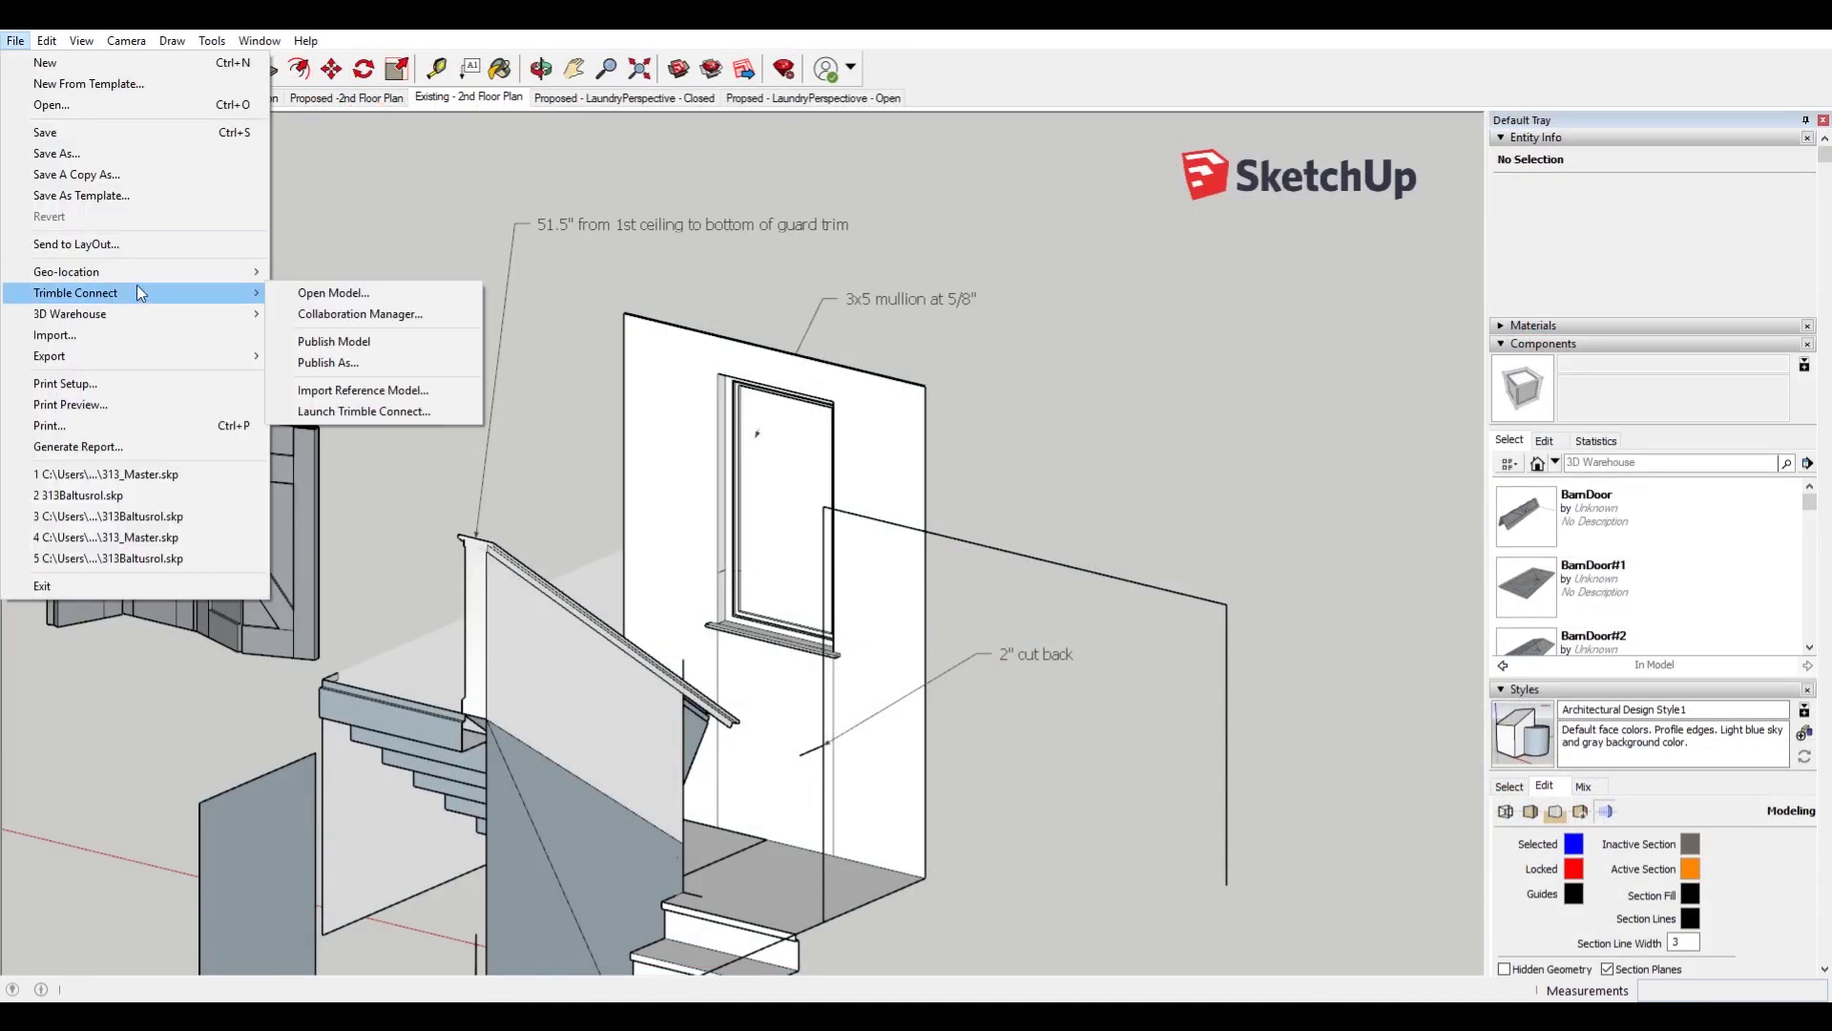
left_click(382, 296)
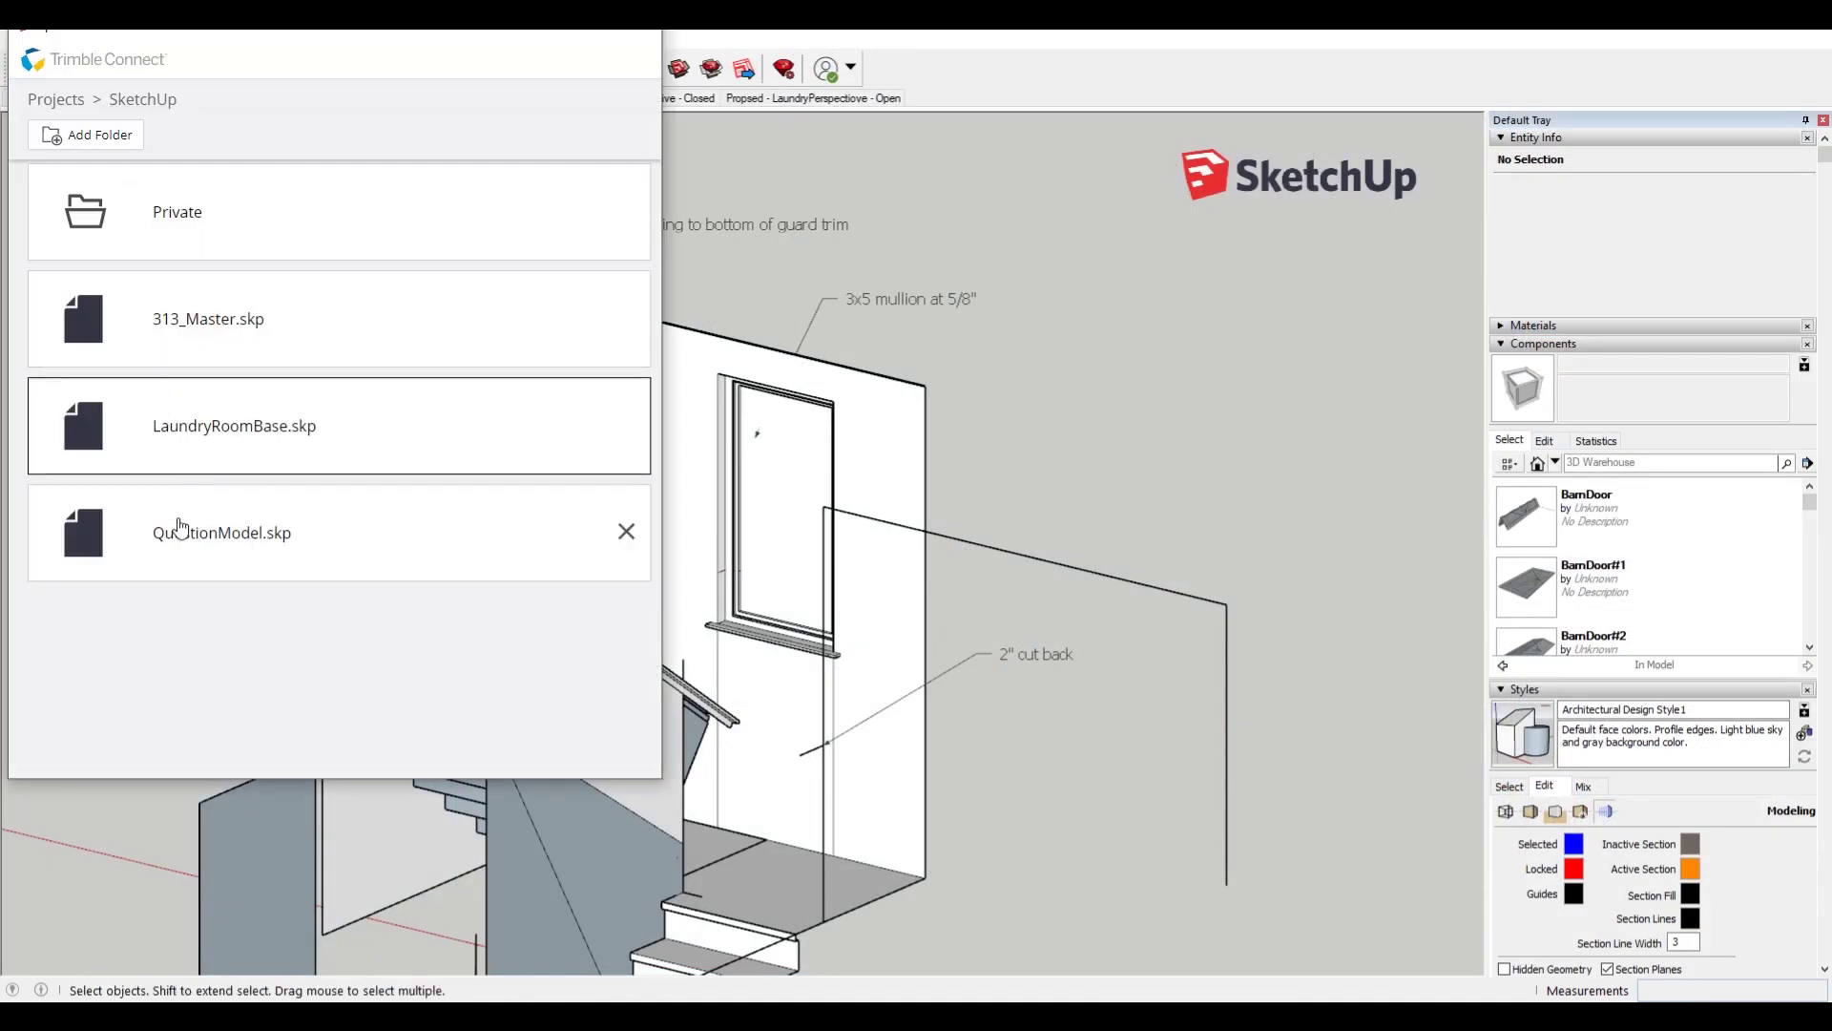
left_click(84, 100)
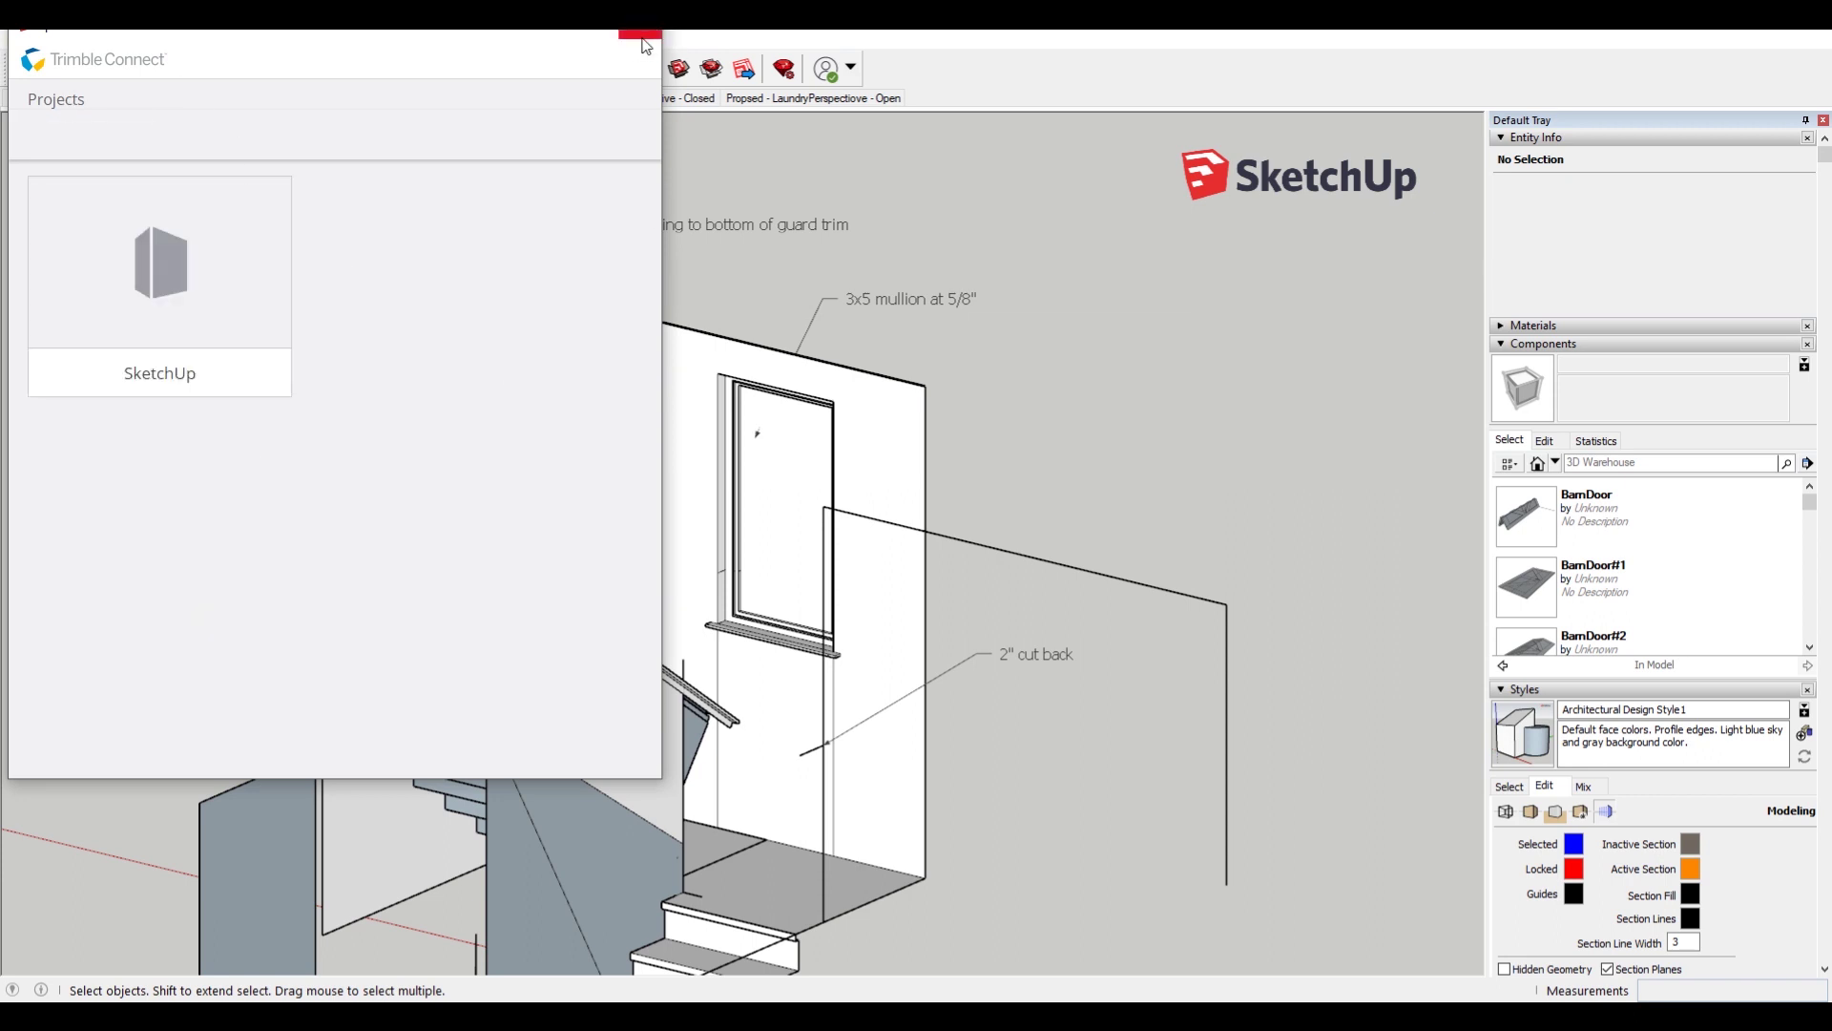
left_click(191, 305)
left_click(346, 437)
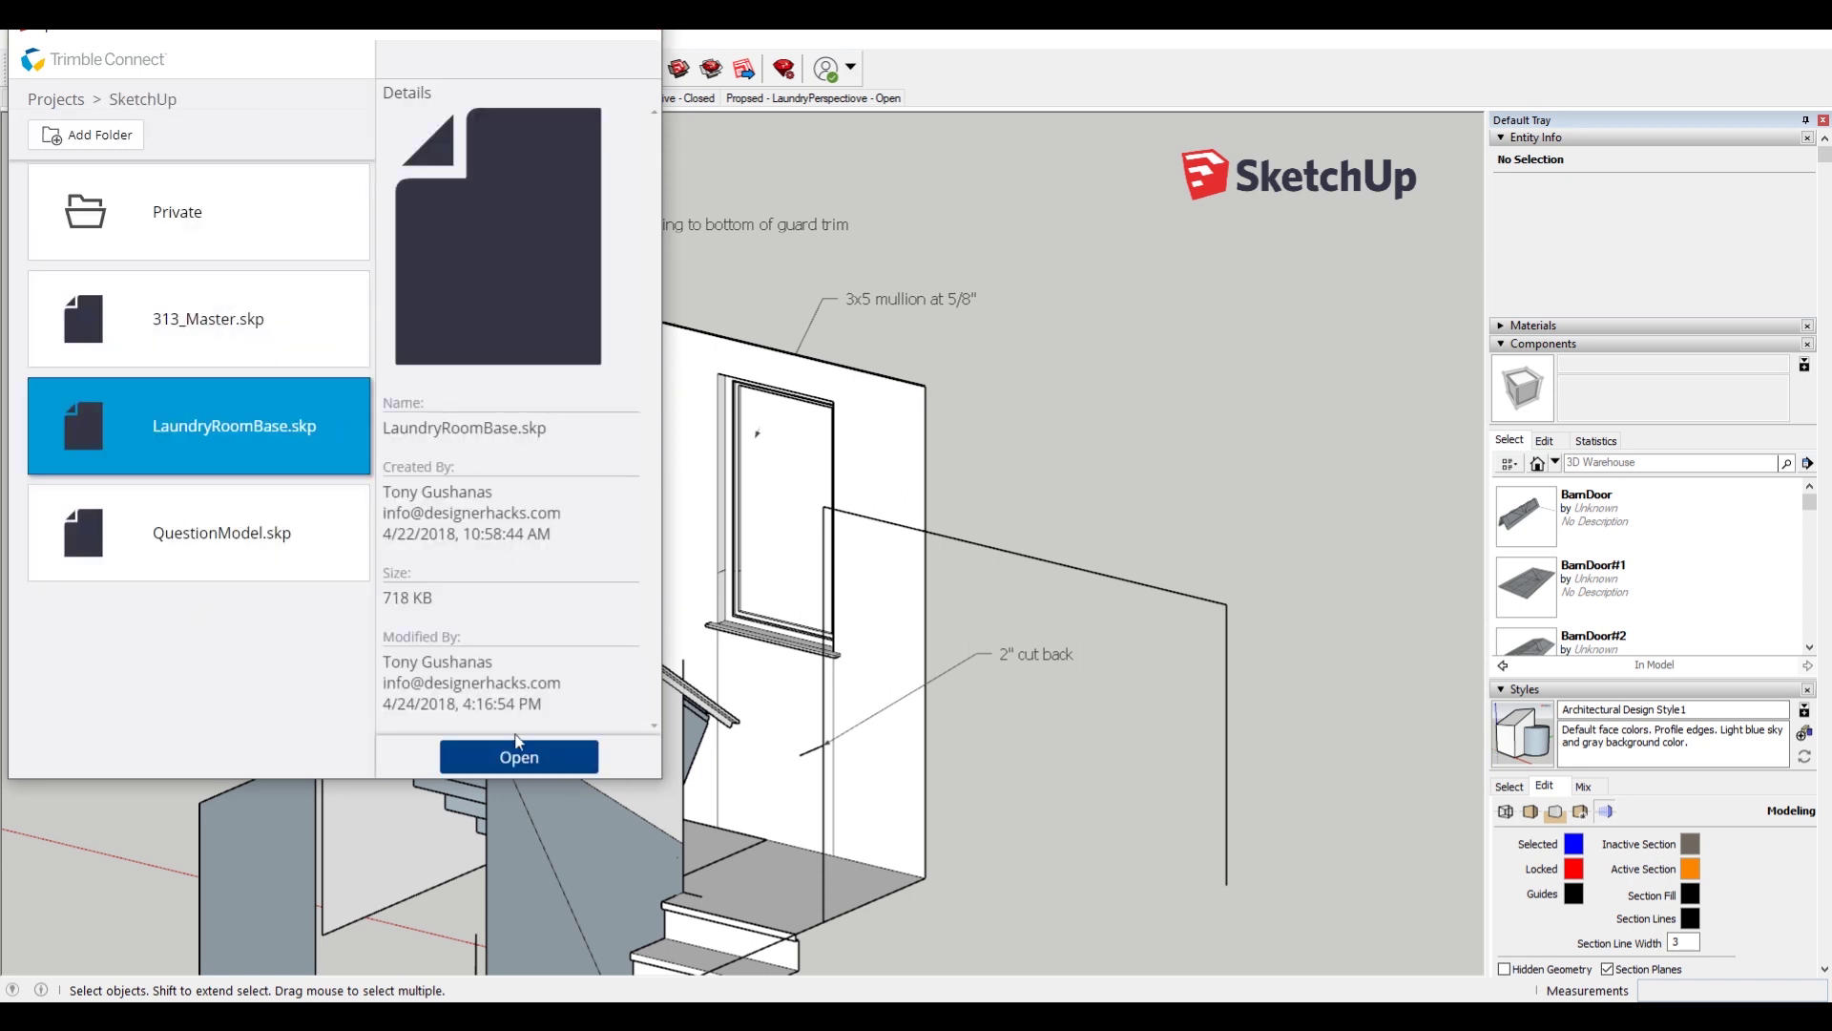
left_click(529, 765)
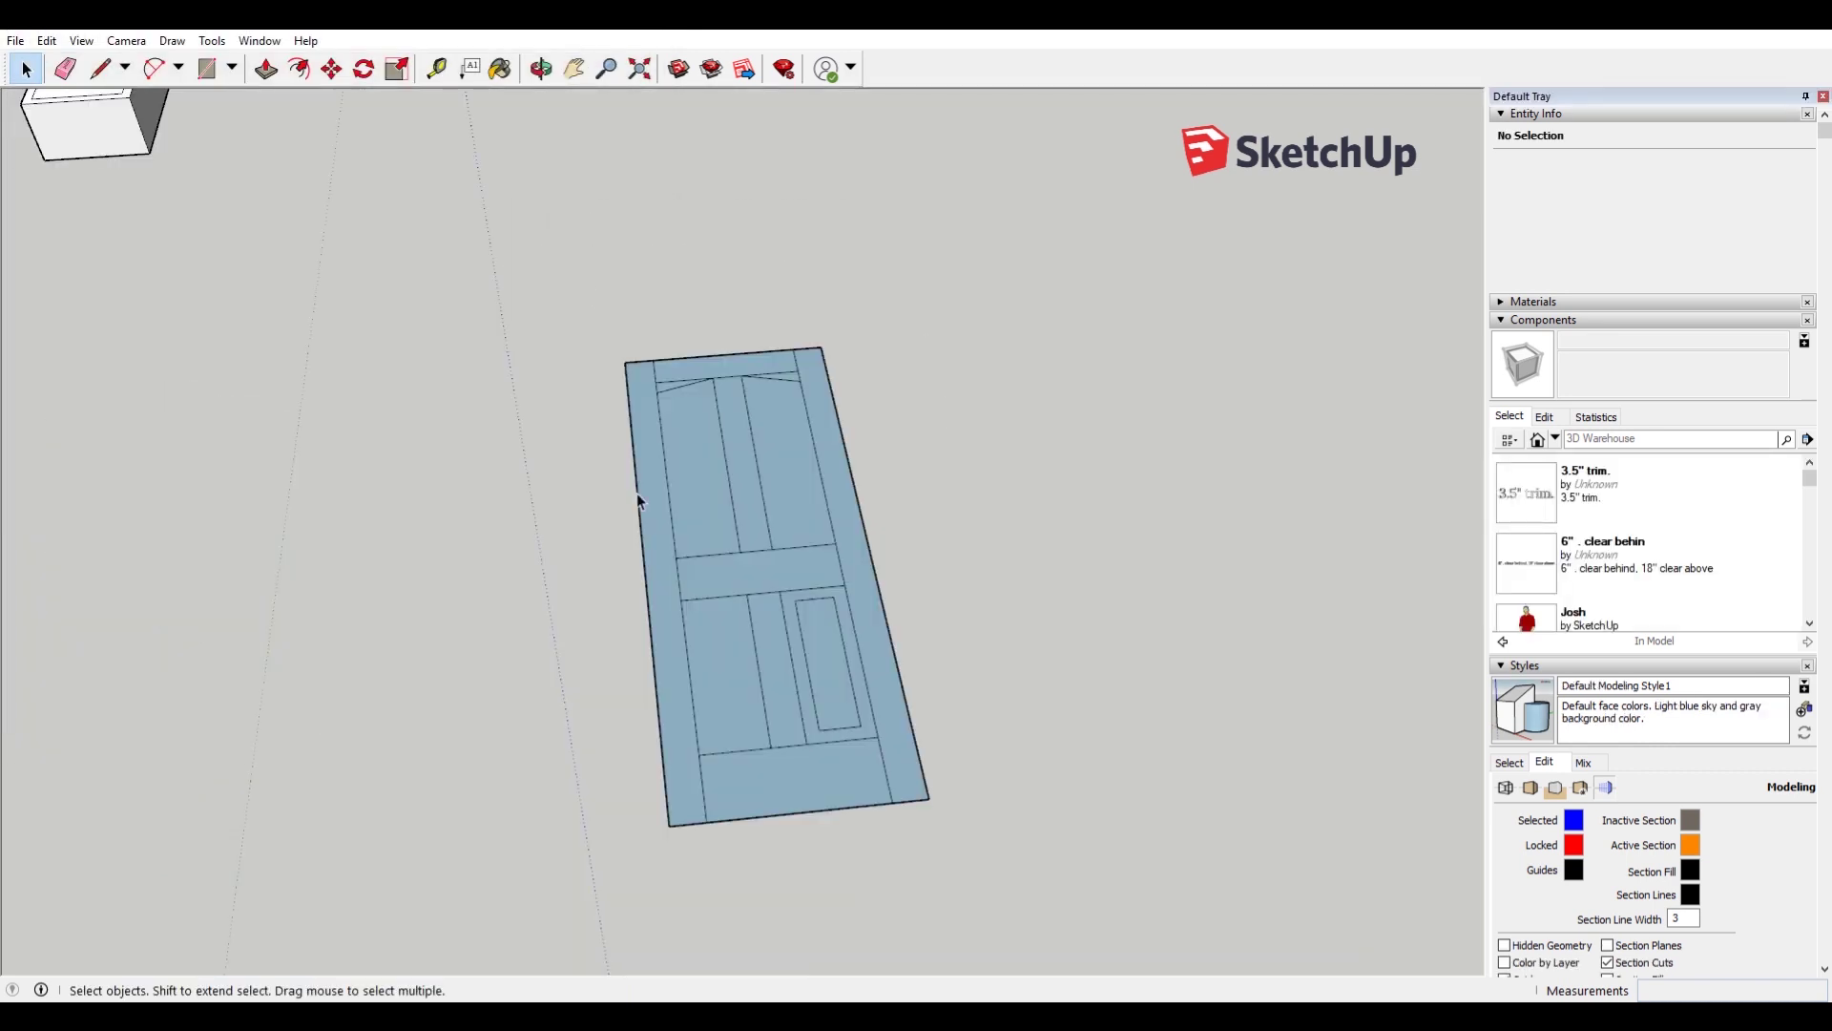
scroll(812, 597, "down", 8)
middle_click_drag(939, 644, 1056, 370)
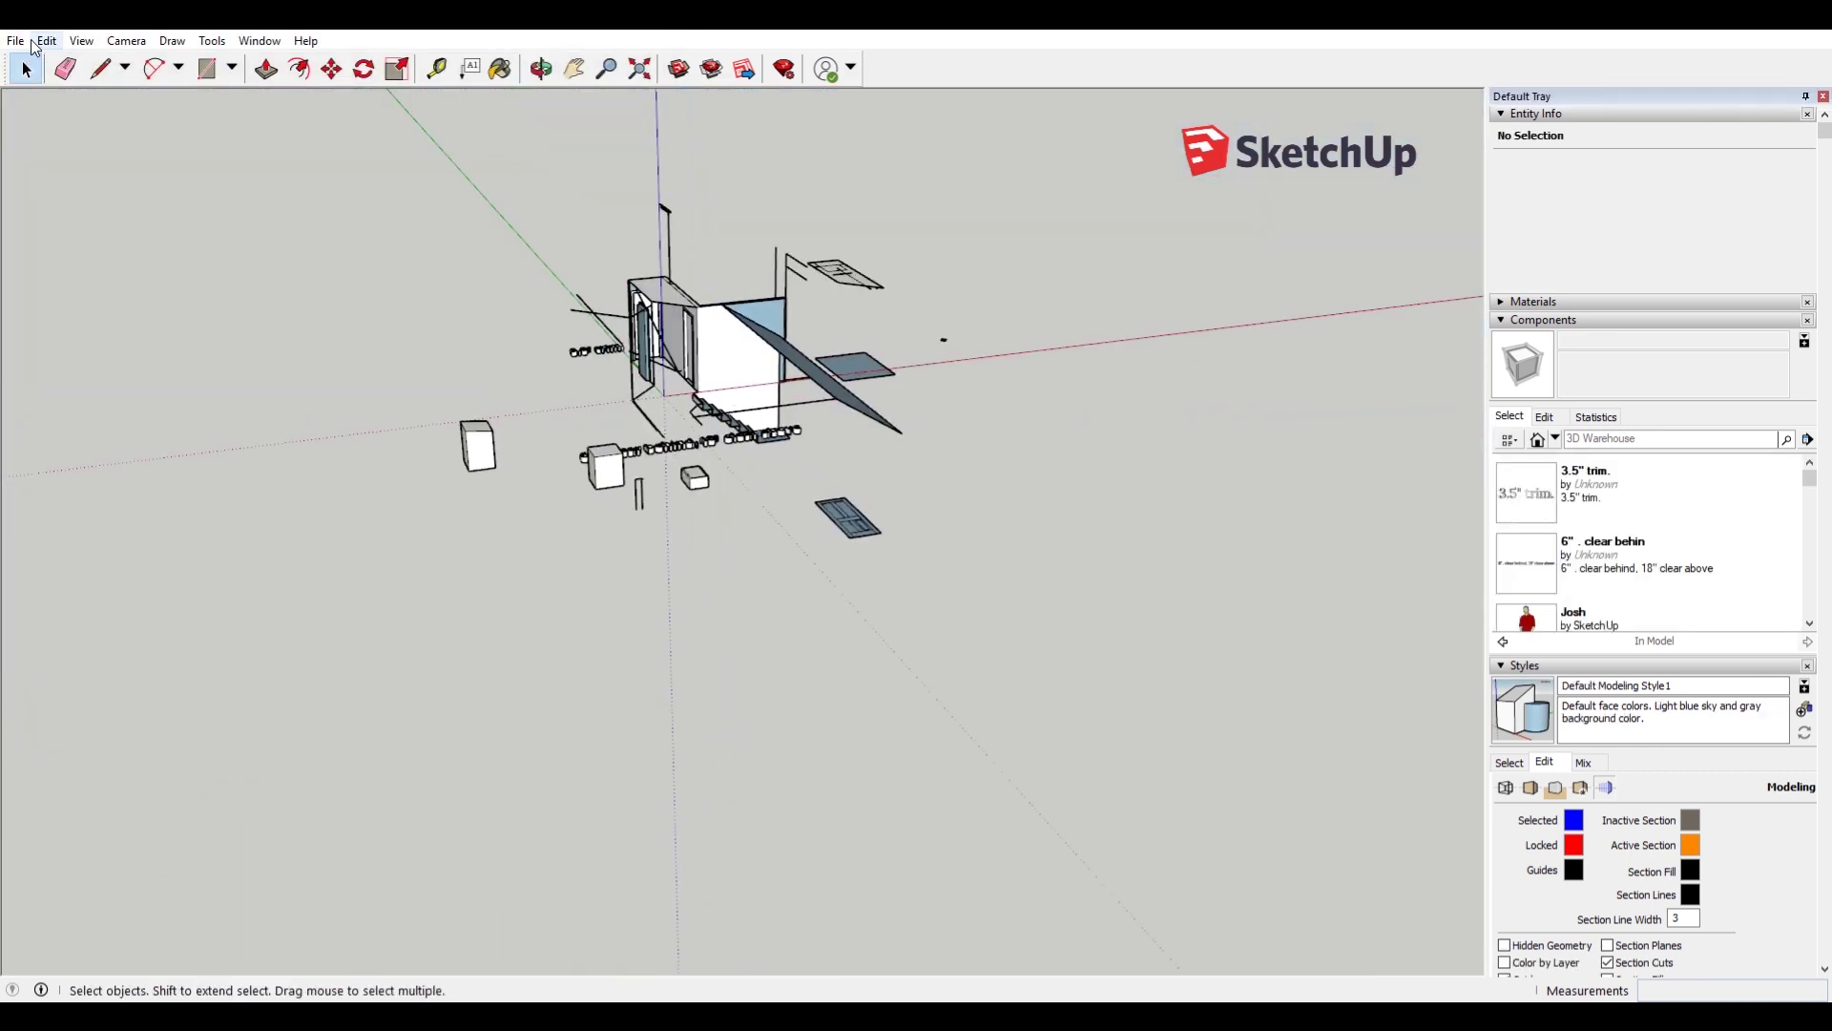
Open the Trimble Connect Collaboration Manager and review its new ToDo form and its other two sections.
left_click(16, 41)
mouse_move(191, 293)
left_click(429, 315)
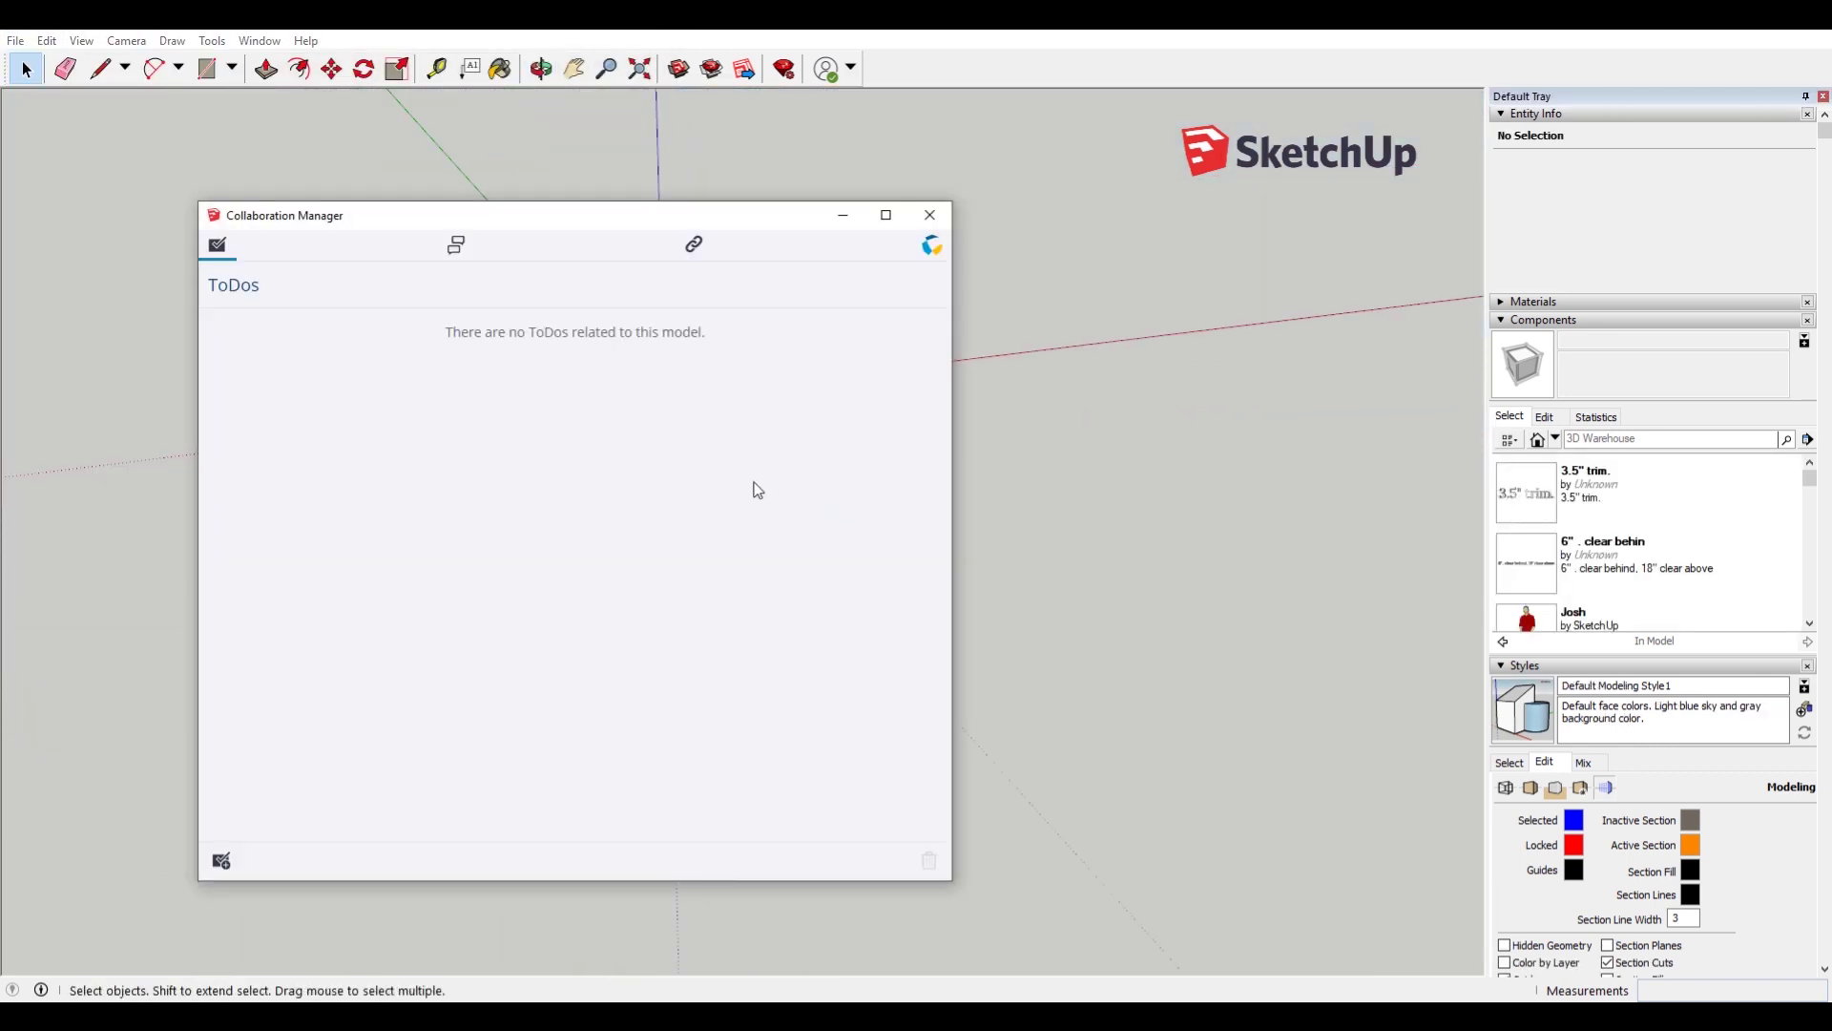
left_click(226, 865)
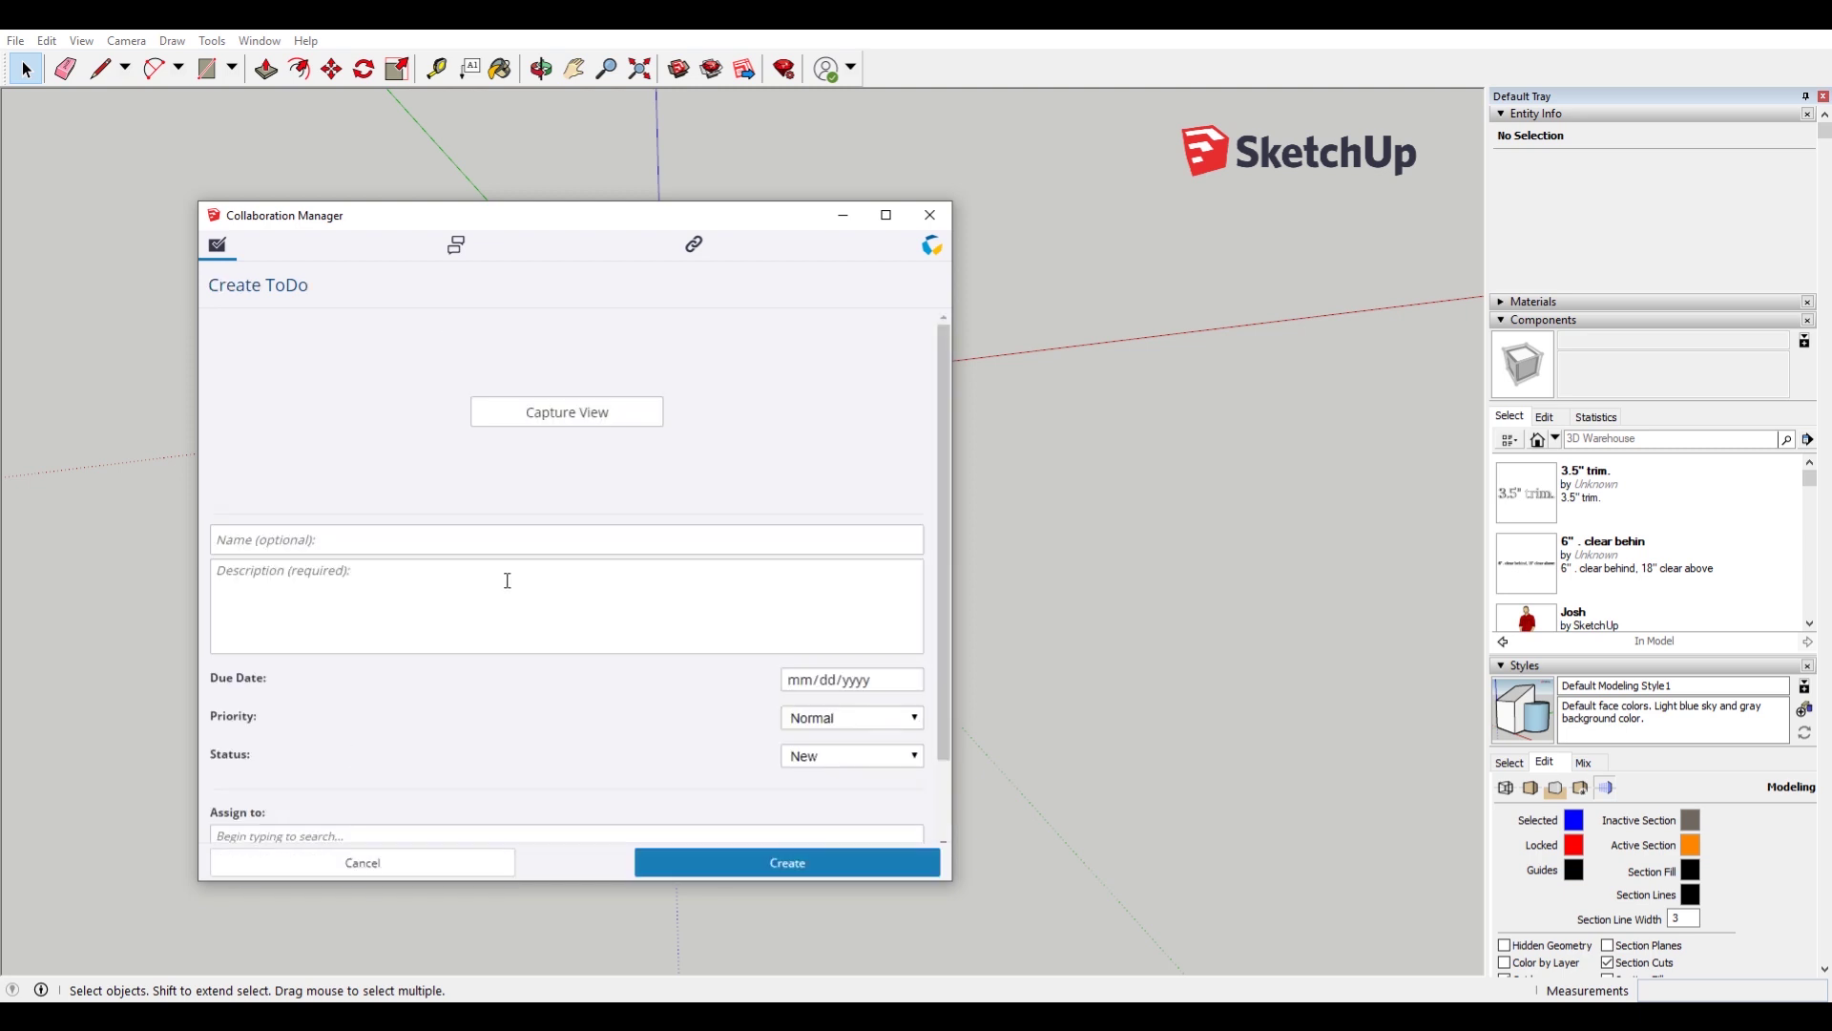
scroll(855, 659, "down", 1)
scroll(507, 805, "up", 1)
left_click(456, 245)
left_click(694, 245)
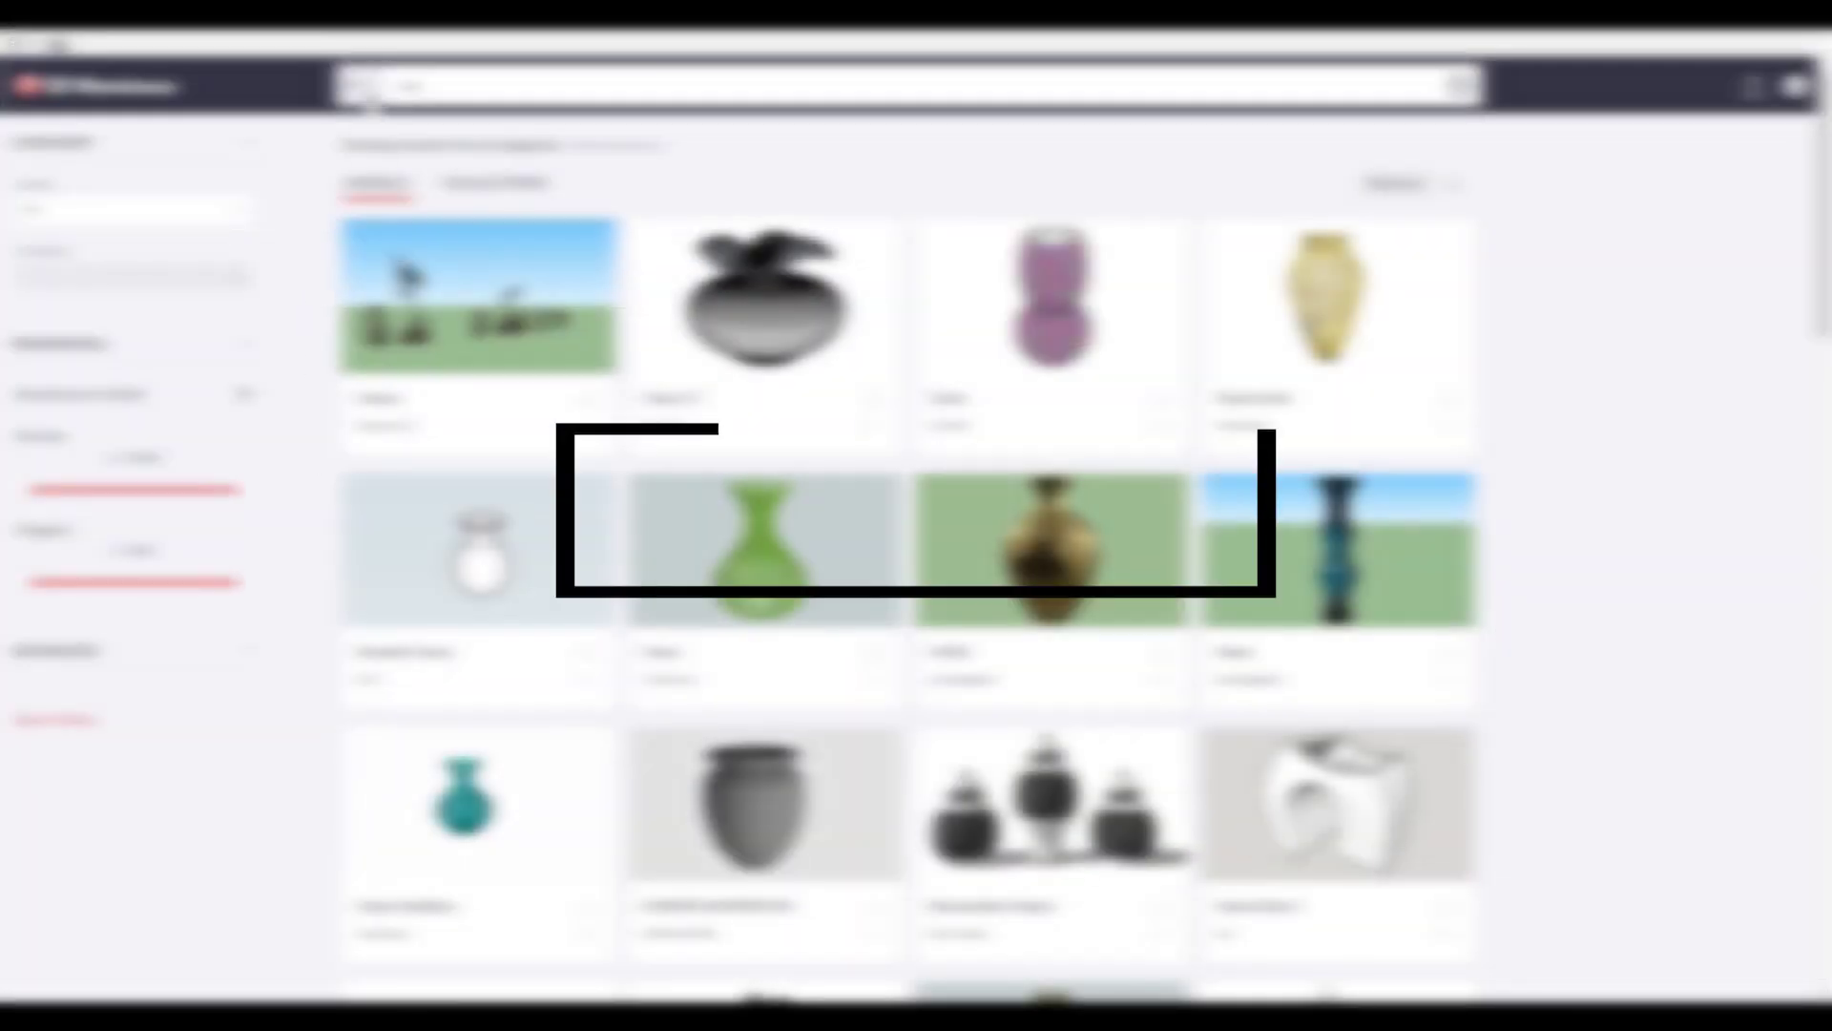
Filter the 3D Warehouse vase search to the Interior Products category and browse the models.
left_click(361, 86)
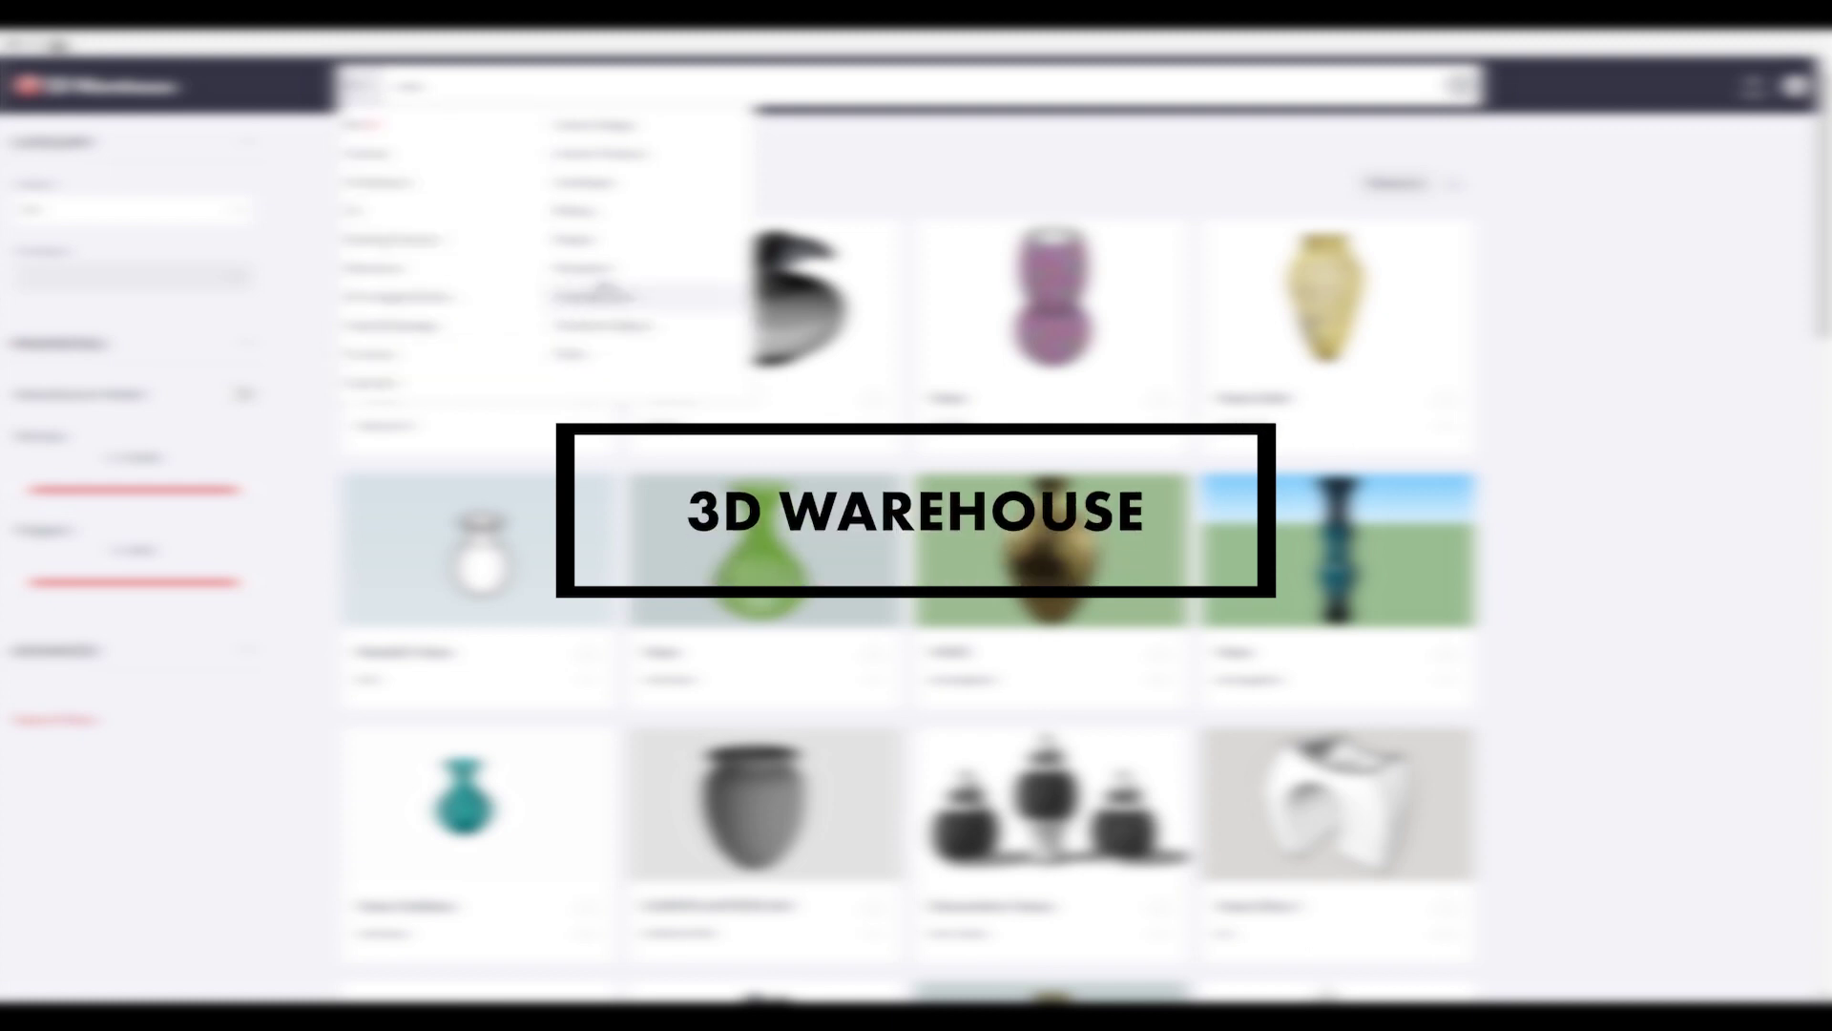
left_click(631, 149)
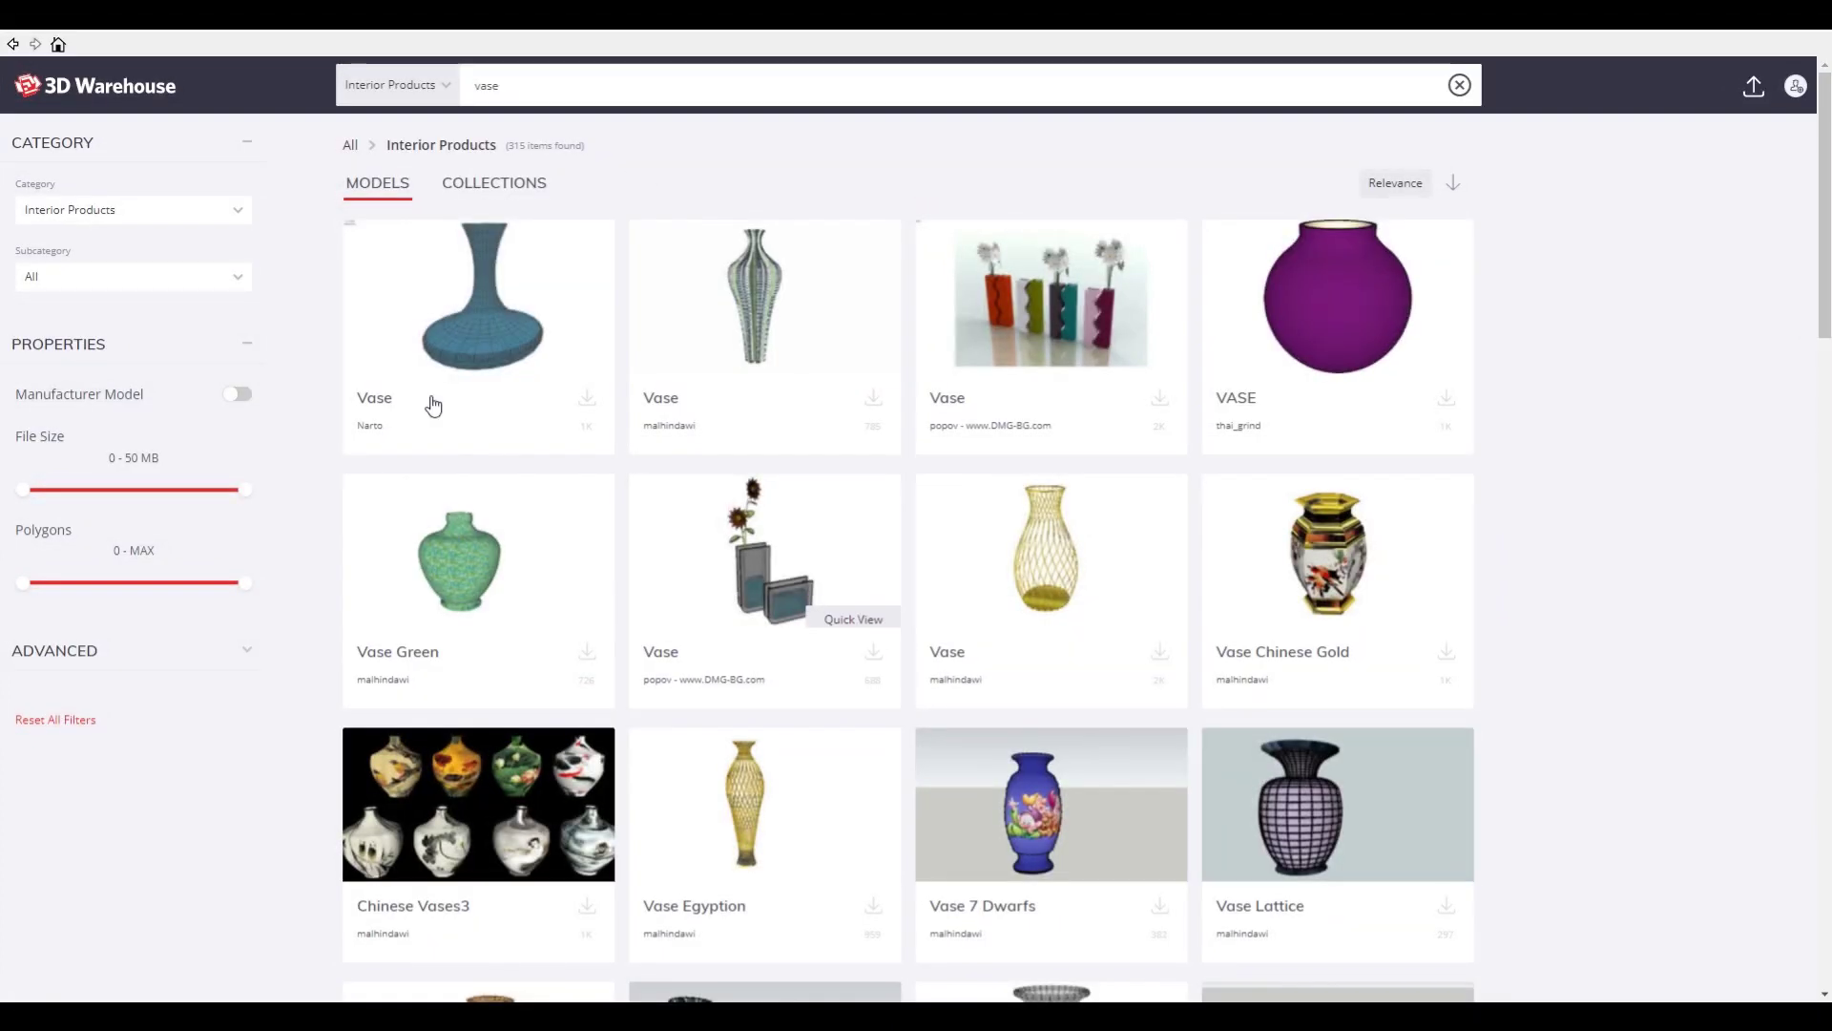
scroll(1119, 608, "down", 5)
scroll(1118, 608, "down", 15)
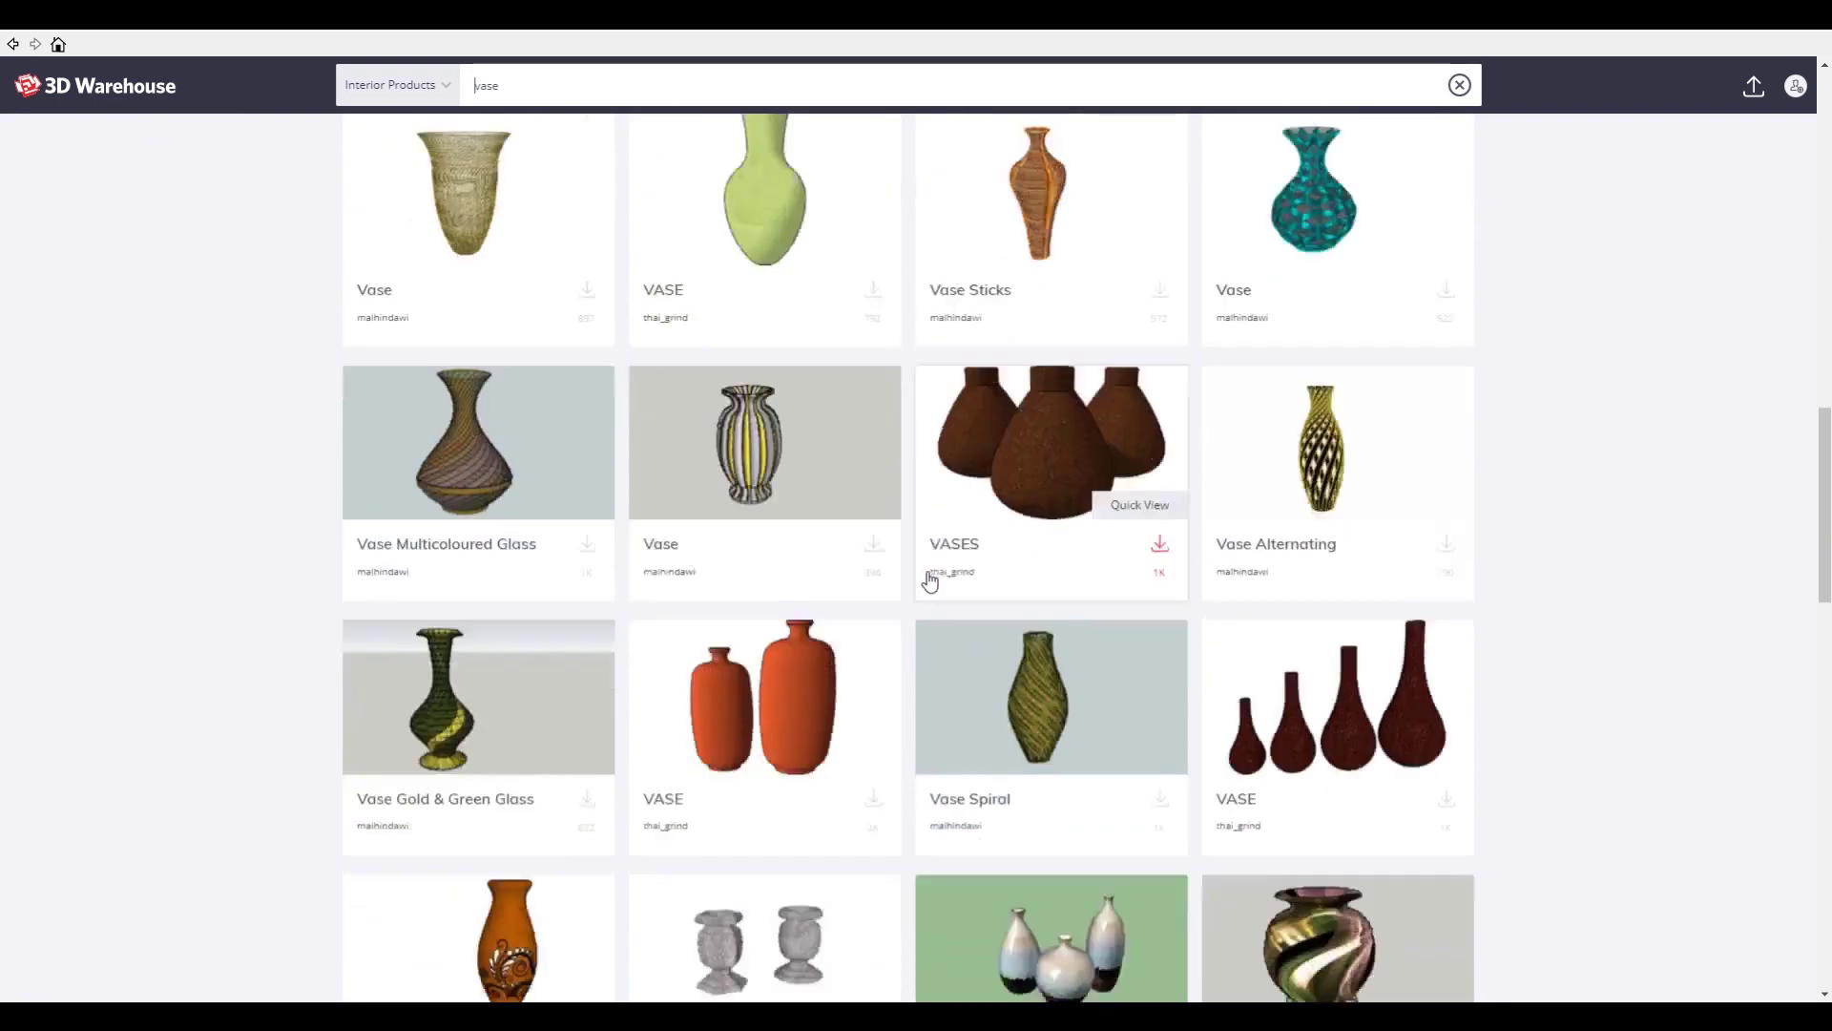
scroll(929, 580, "down", 15)
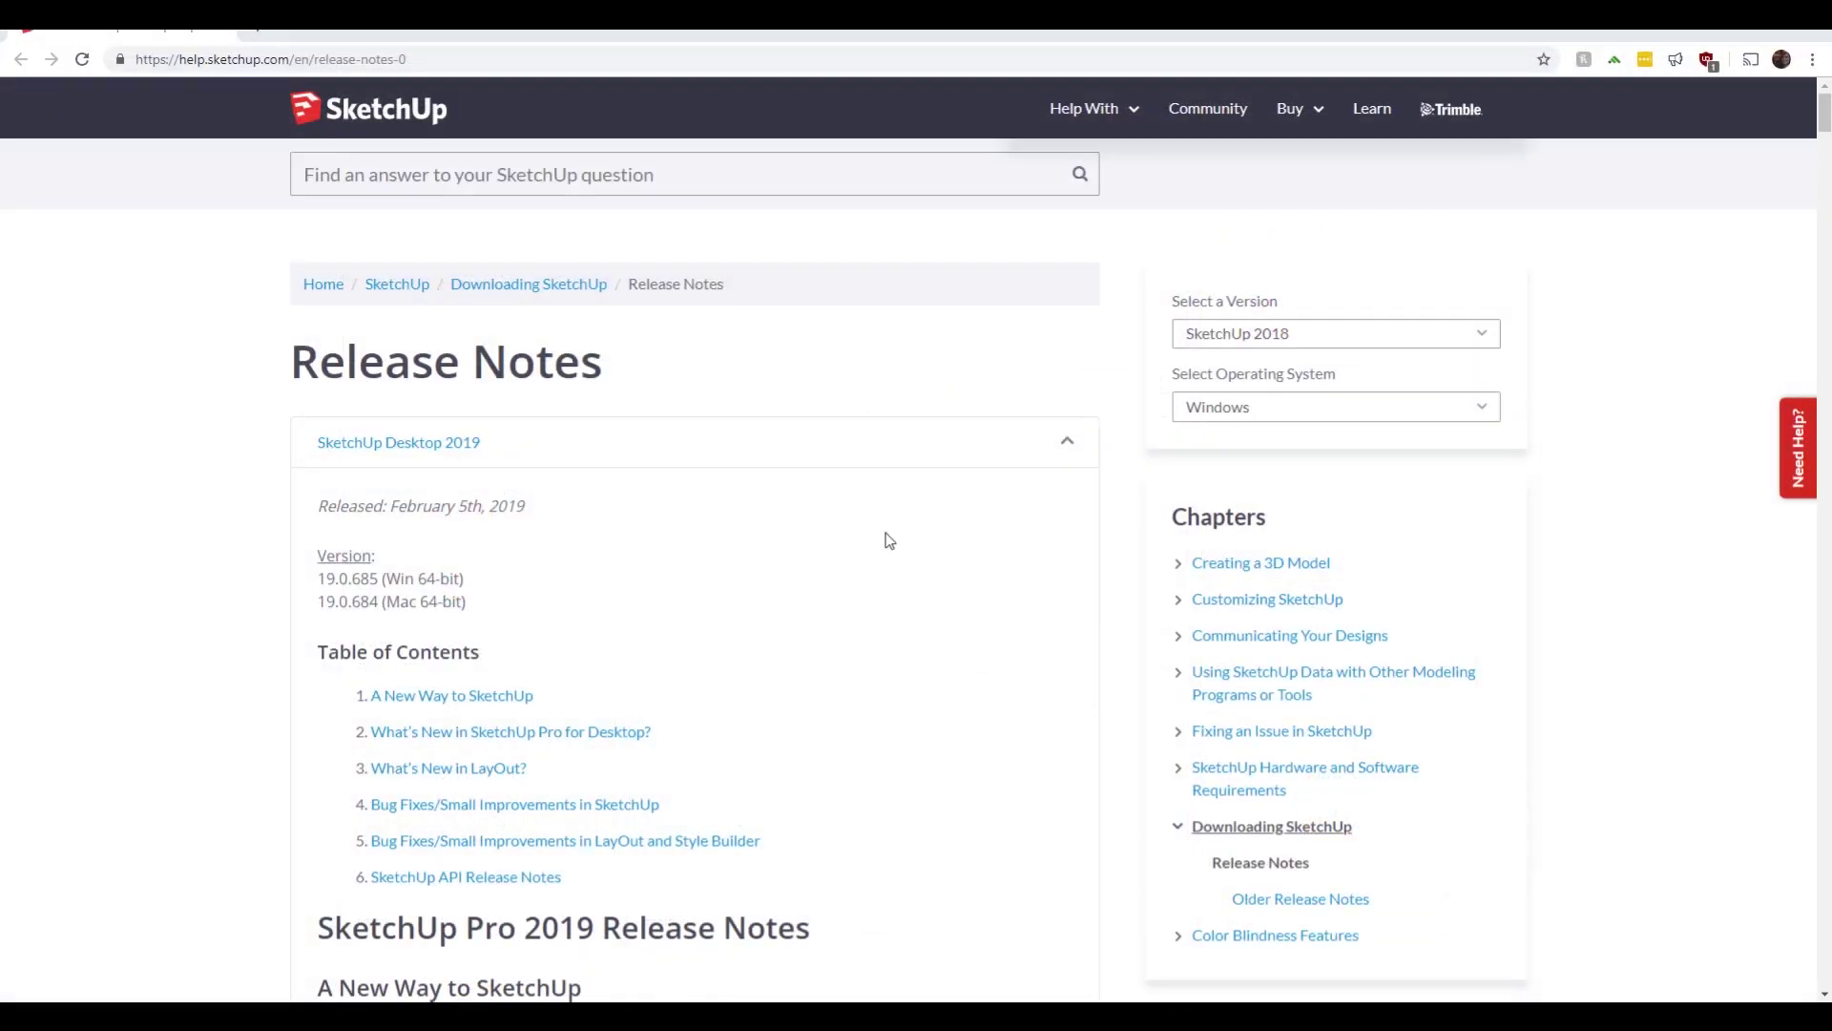
Read through the SketchUp Pro 2019 release notes on the SketchUp help site in the web browser.
scroll(993, 551, "down", 9)
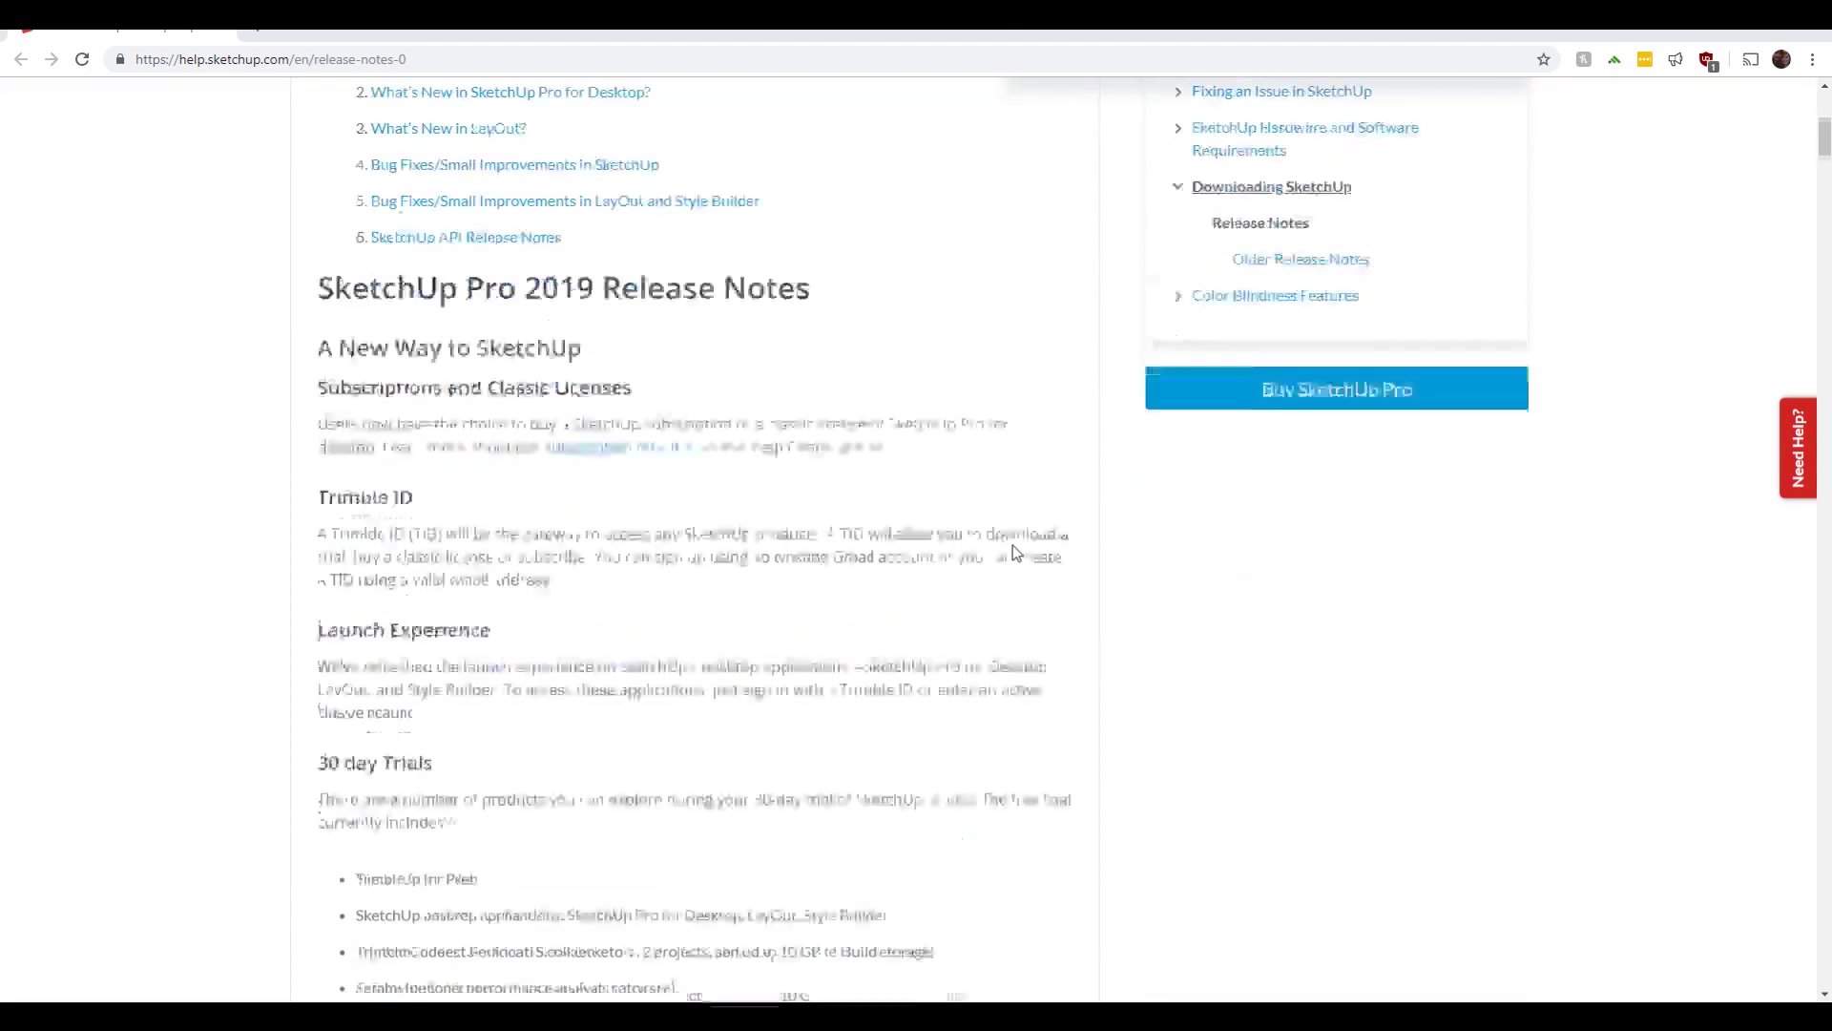
scroll(1018, 550, "down", 2)
scroll(1023, 540, "down", 12)
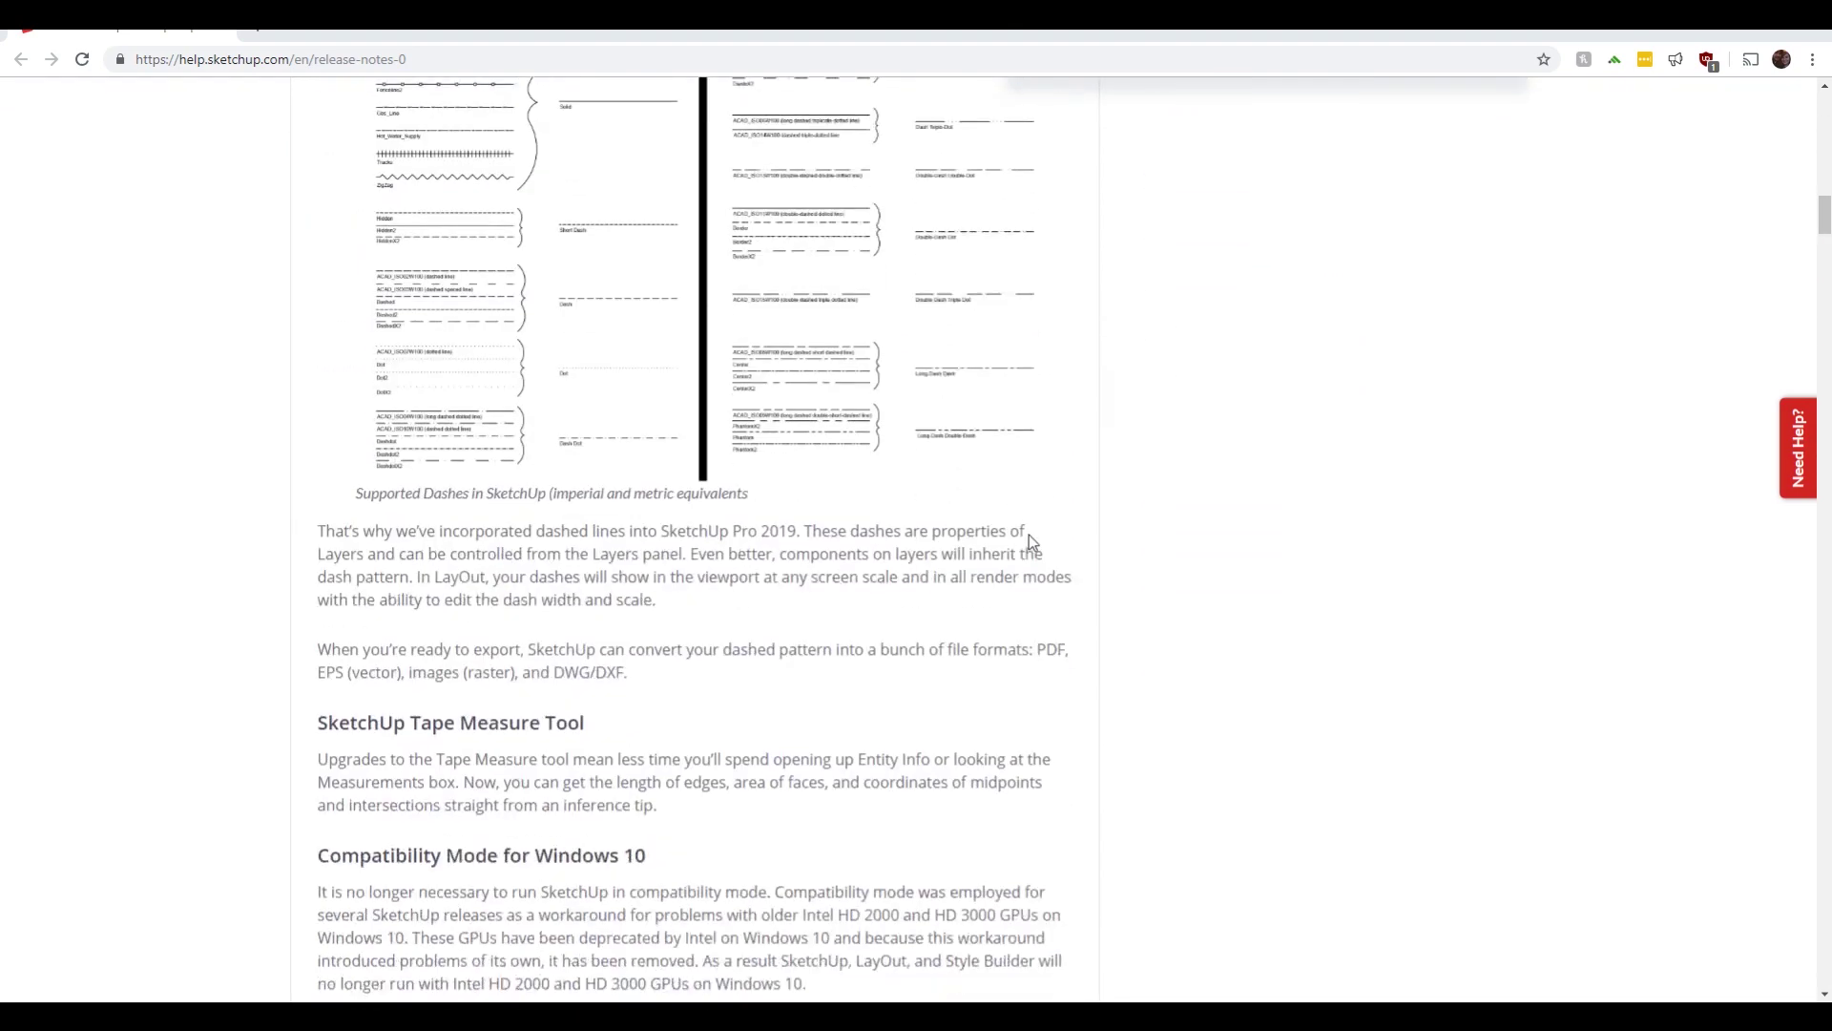
scroll(1029, 537, "down", 6)
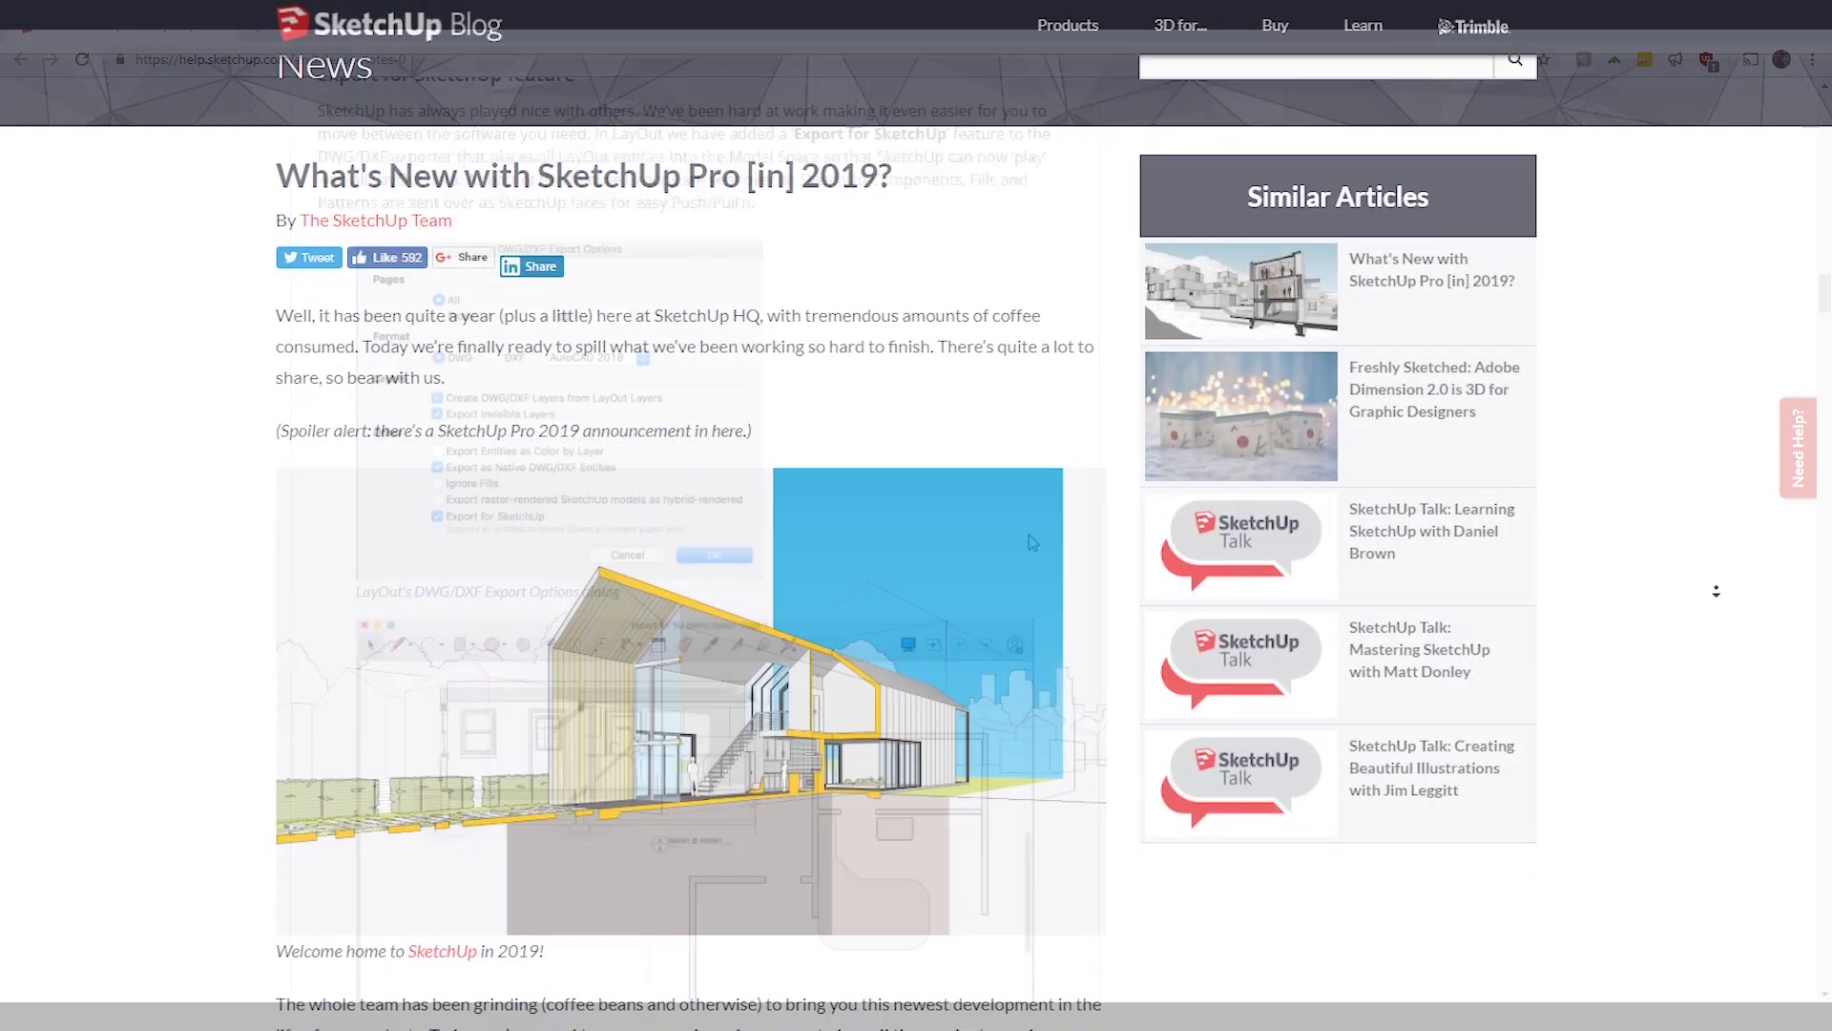
Read the SketchUp Blog article "What's New with SketchUp Pro [in] 2019?", from the subscription plans to the Tape Measure and scale figure highlights.
scroll(1716, 594, "down", 4)
scroll(1716, 594, "down", 5)
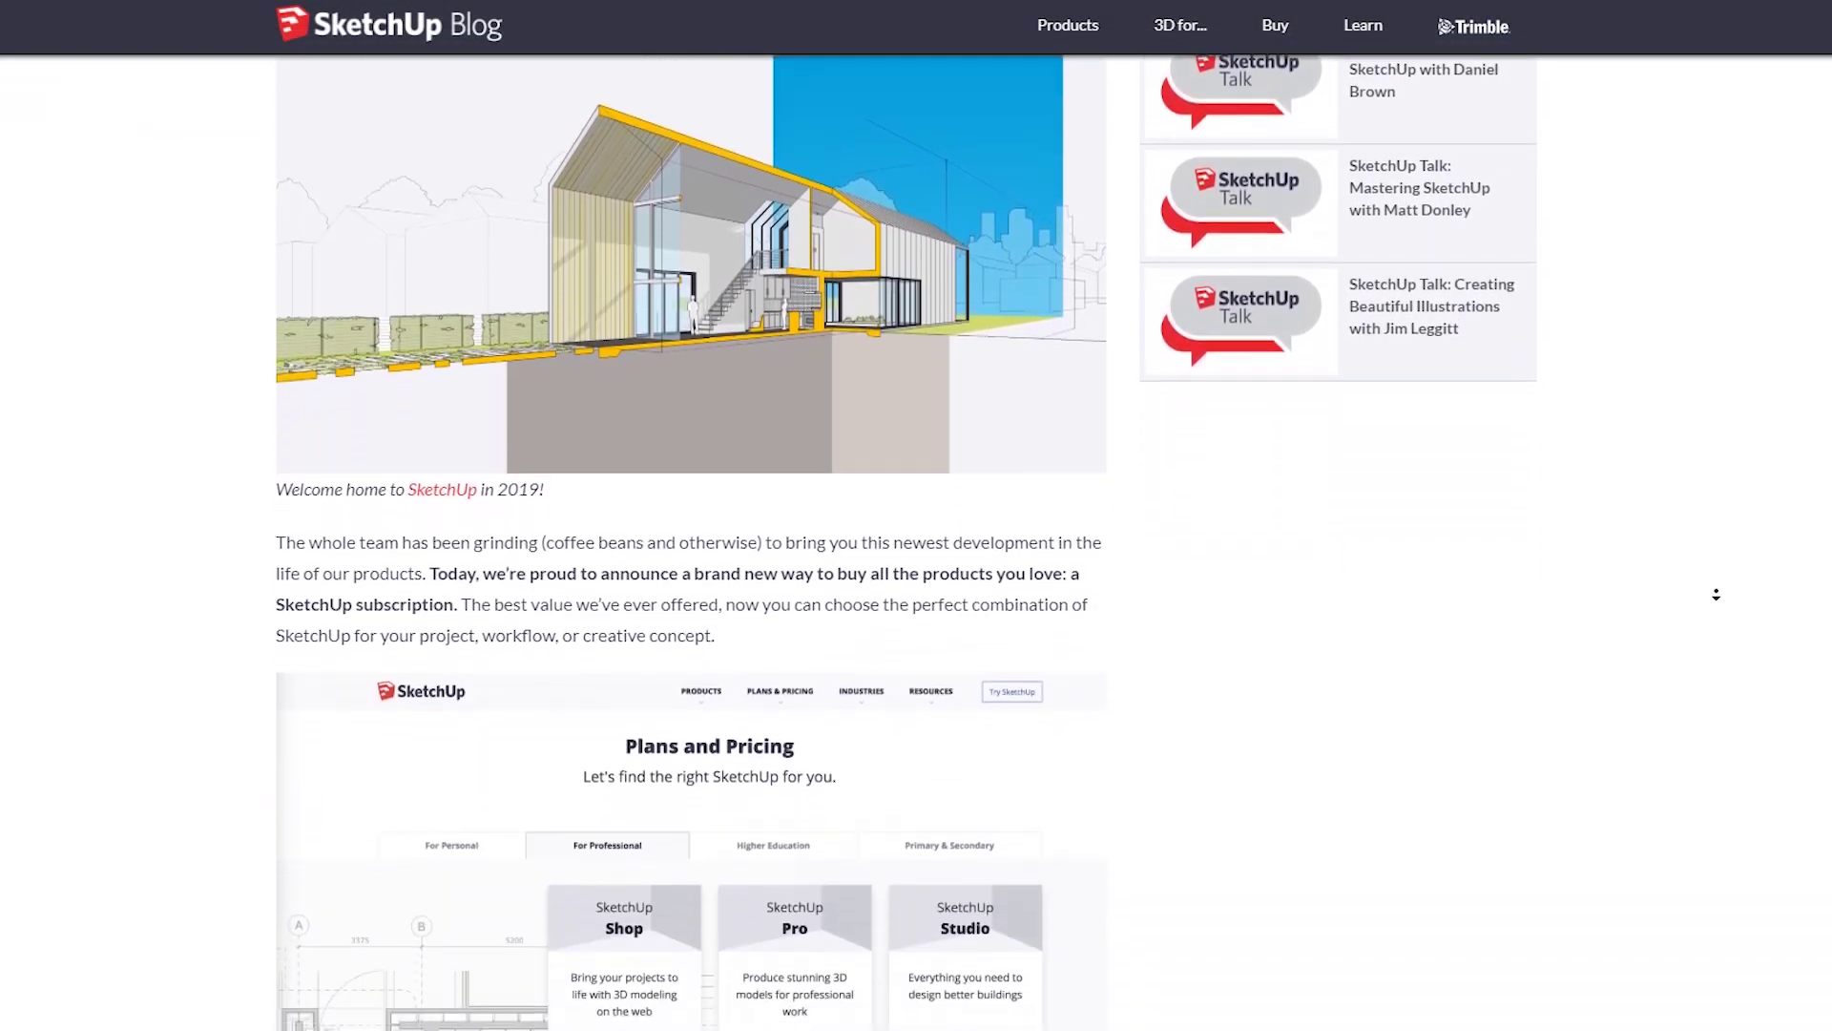
scroll(1716, 594, "down", 5)
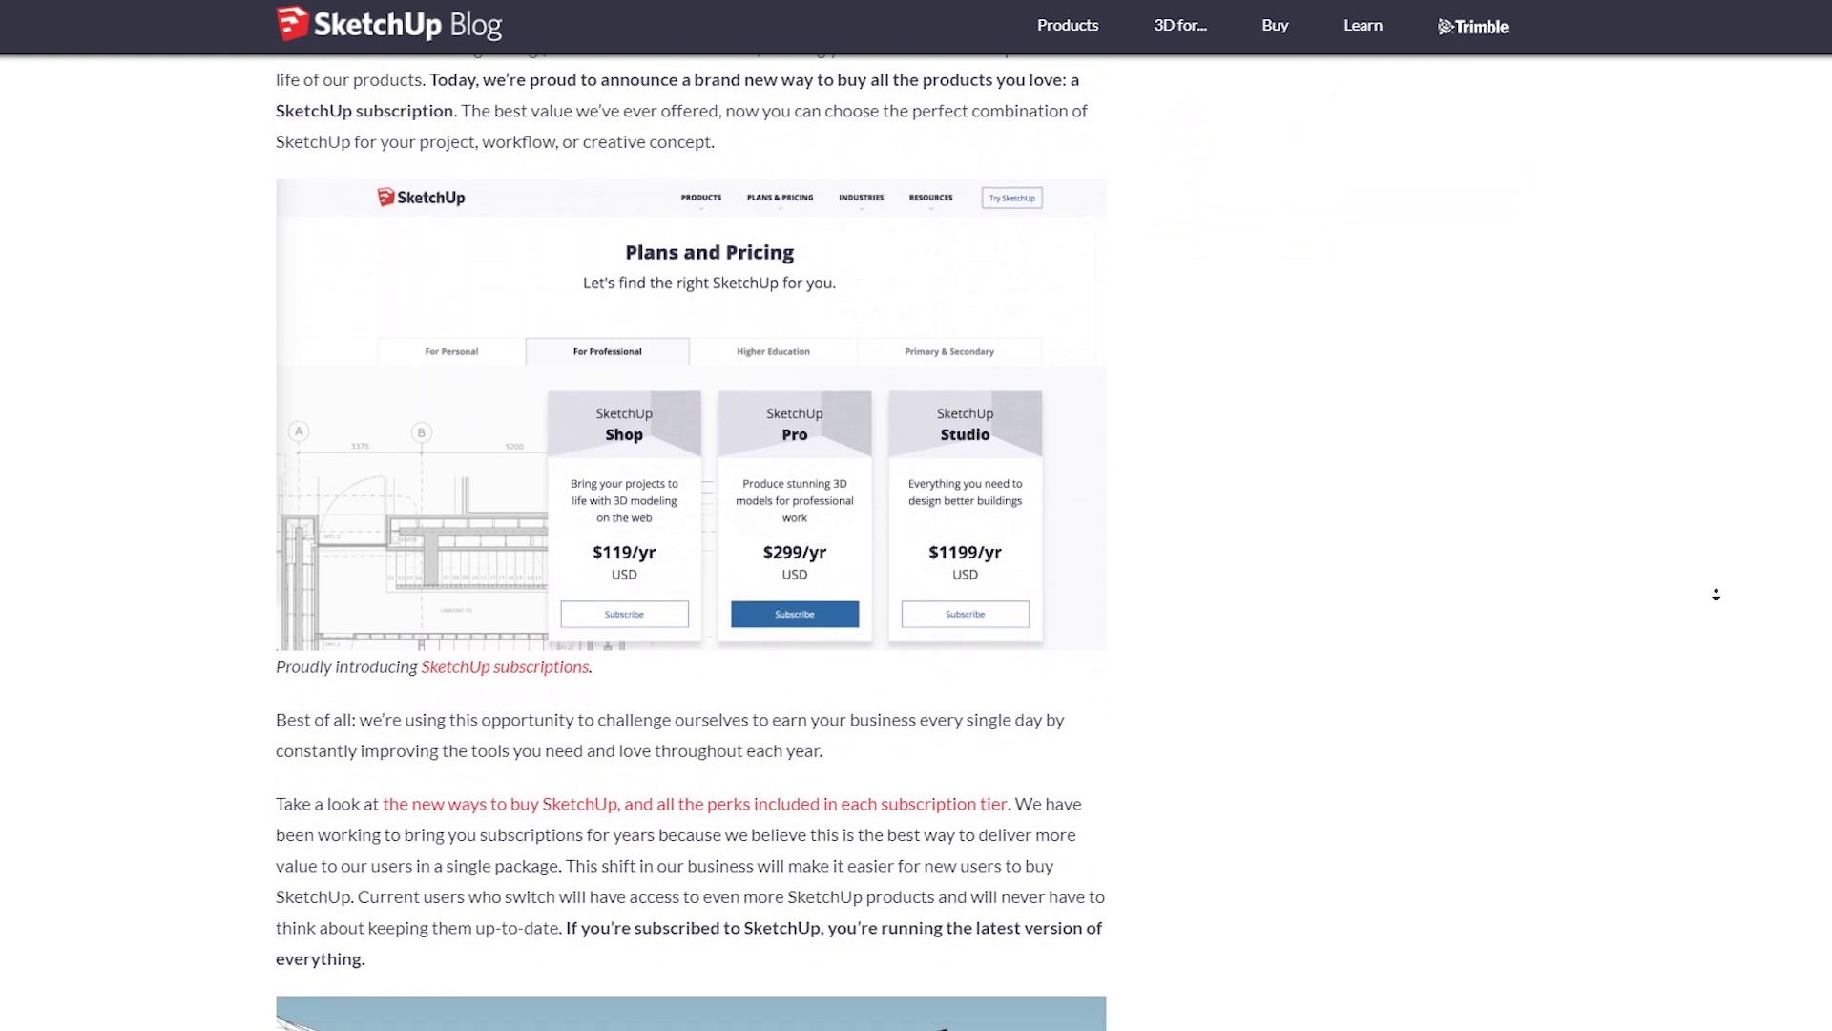
scroll(1716, 593, "down", 5)
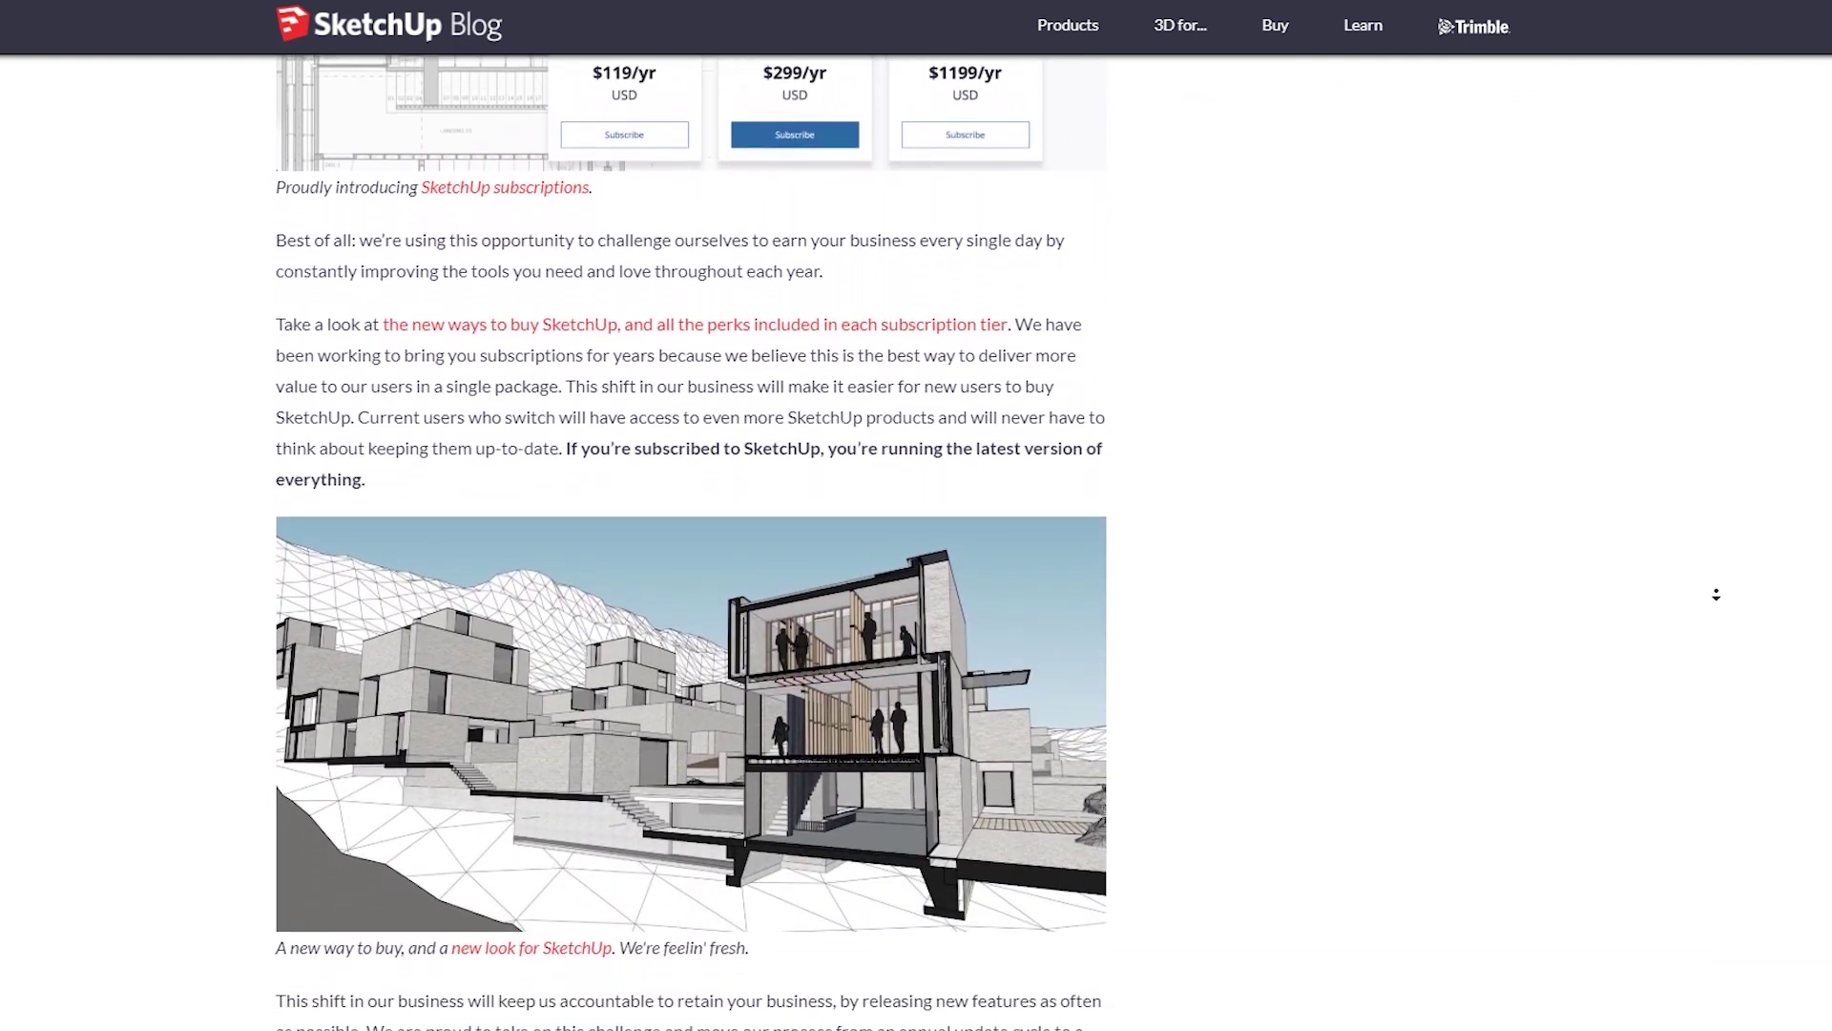
scroll(1716, 594, "down", 5)
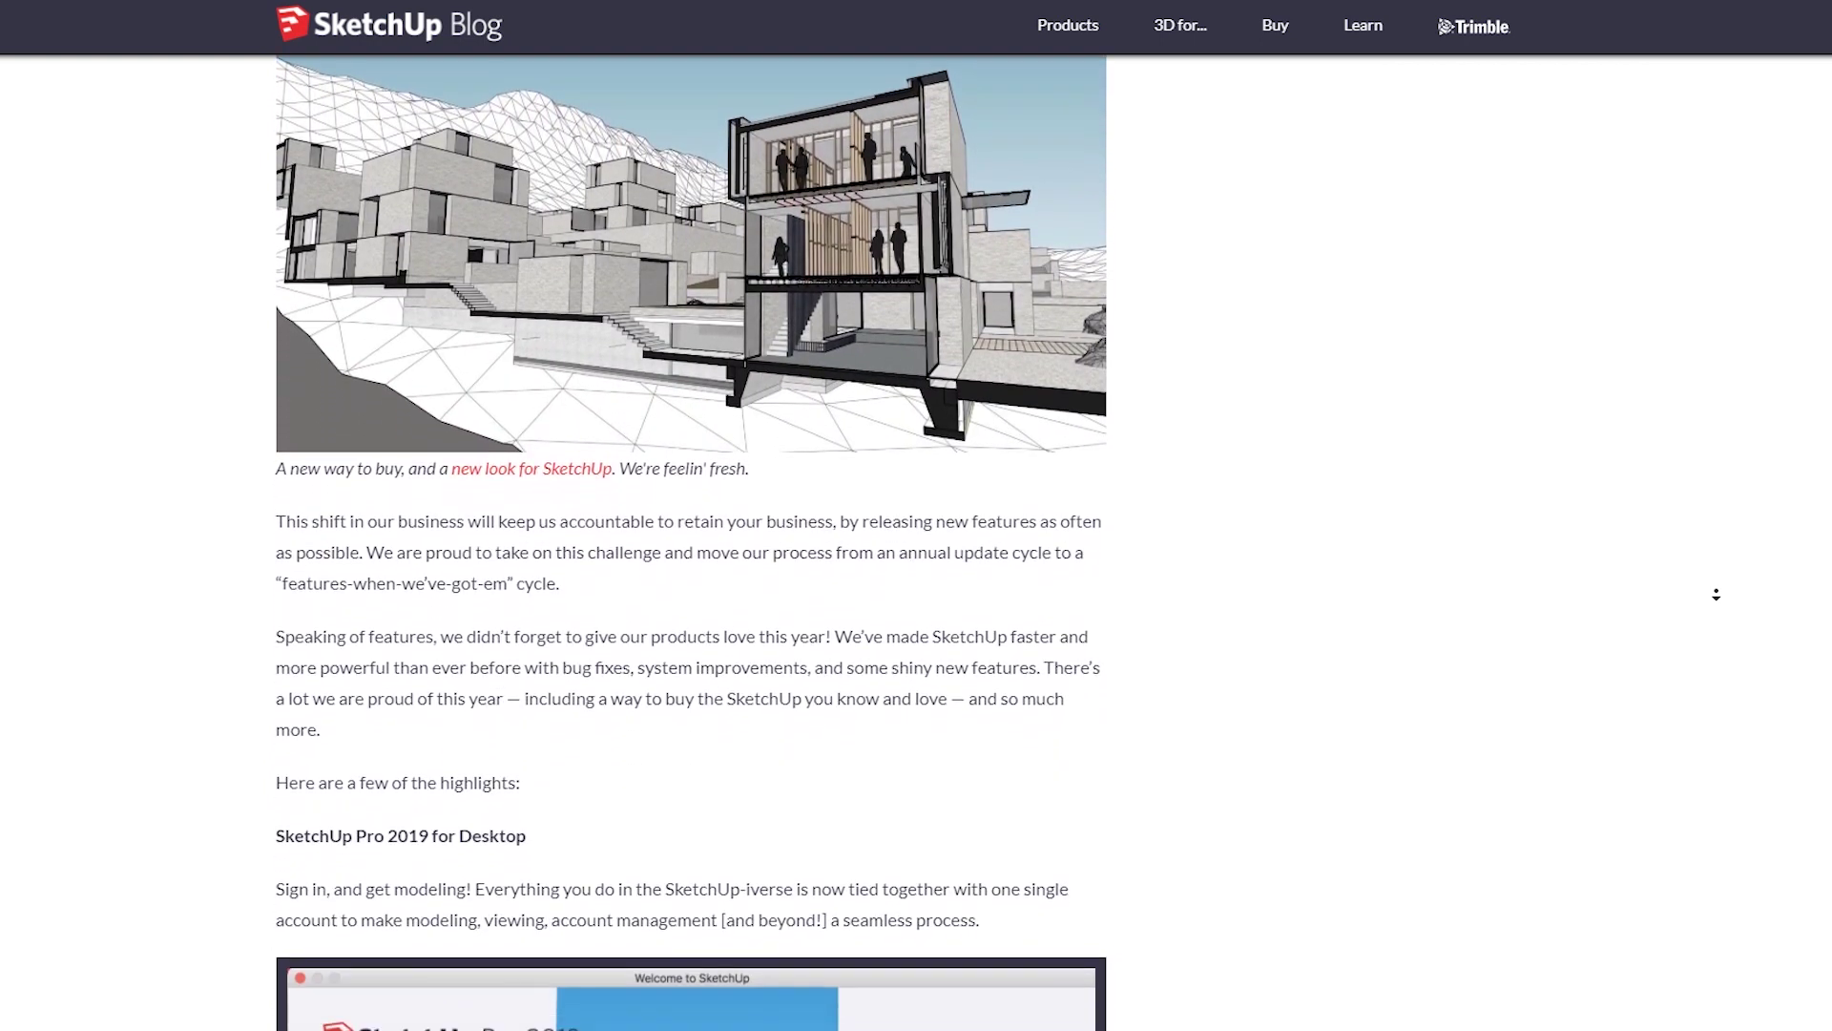
scroll(1716, 594, "down", 5)
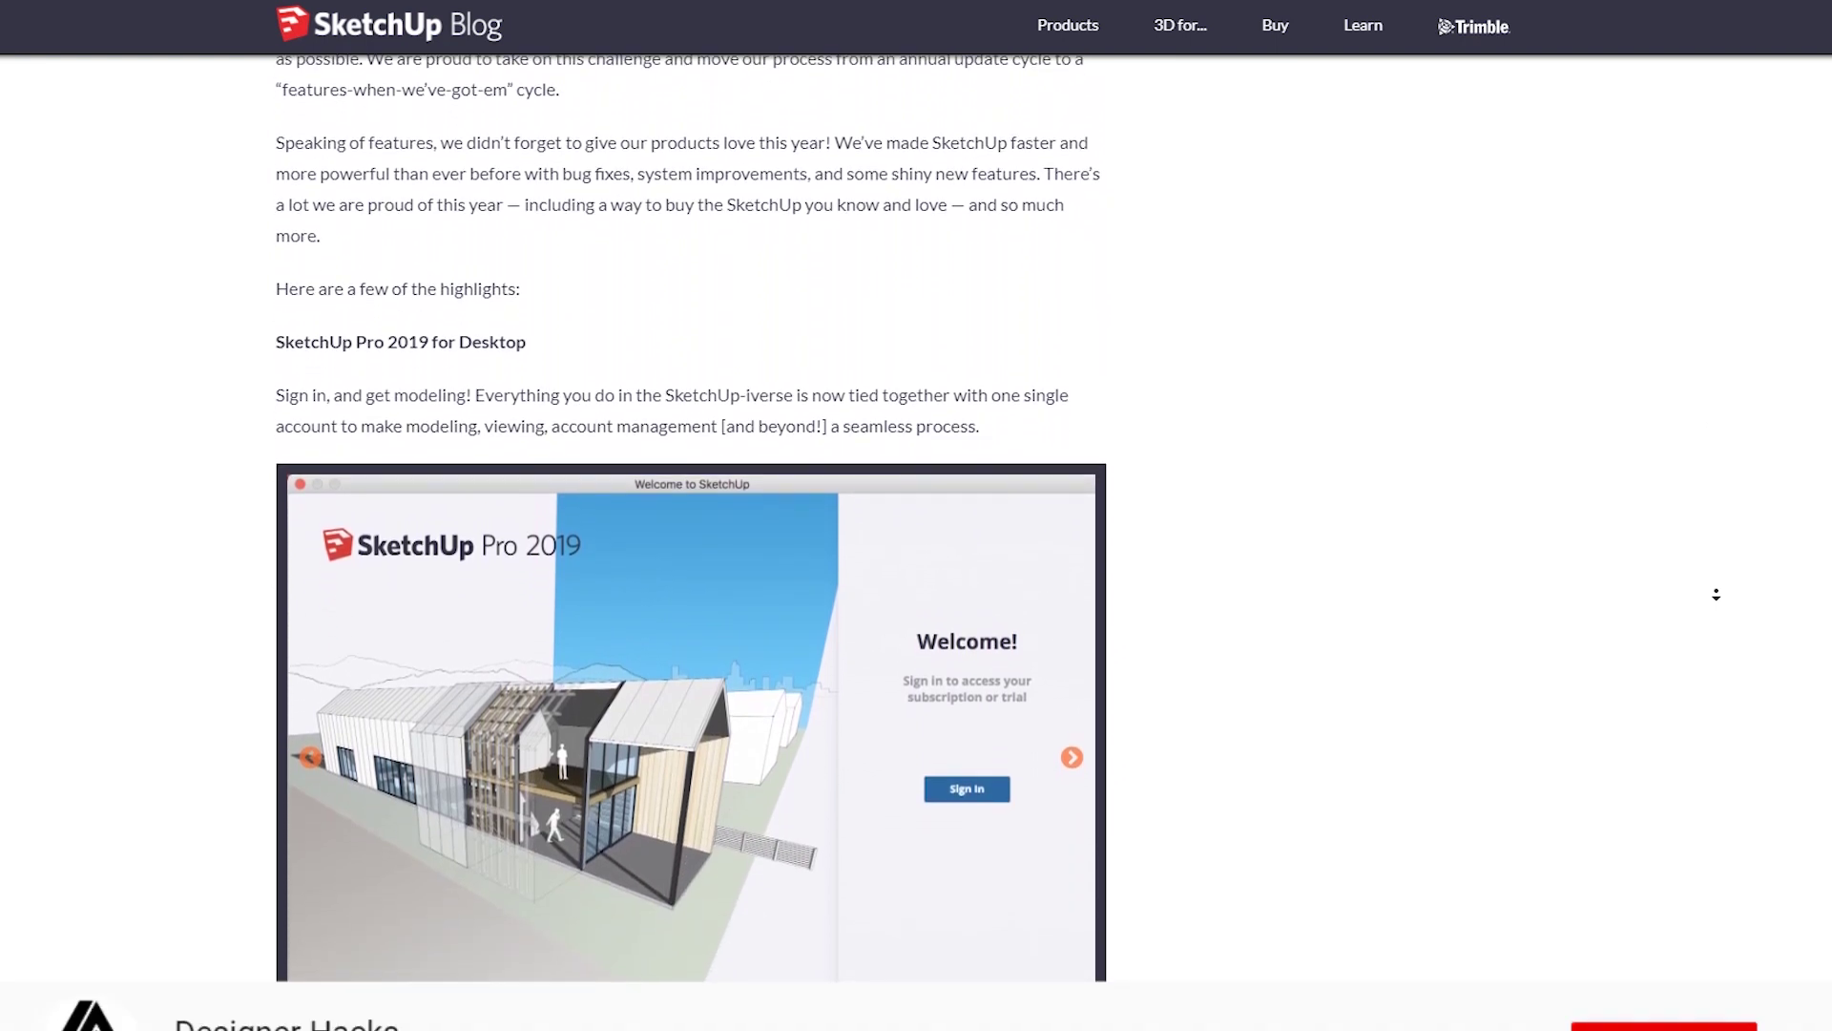
scroll(1716, 594, "down", 5)
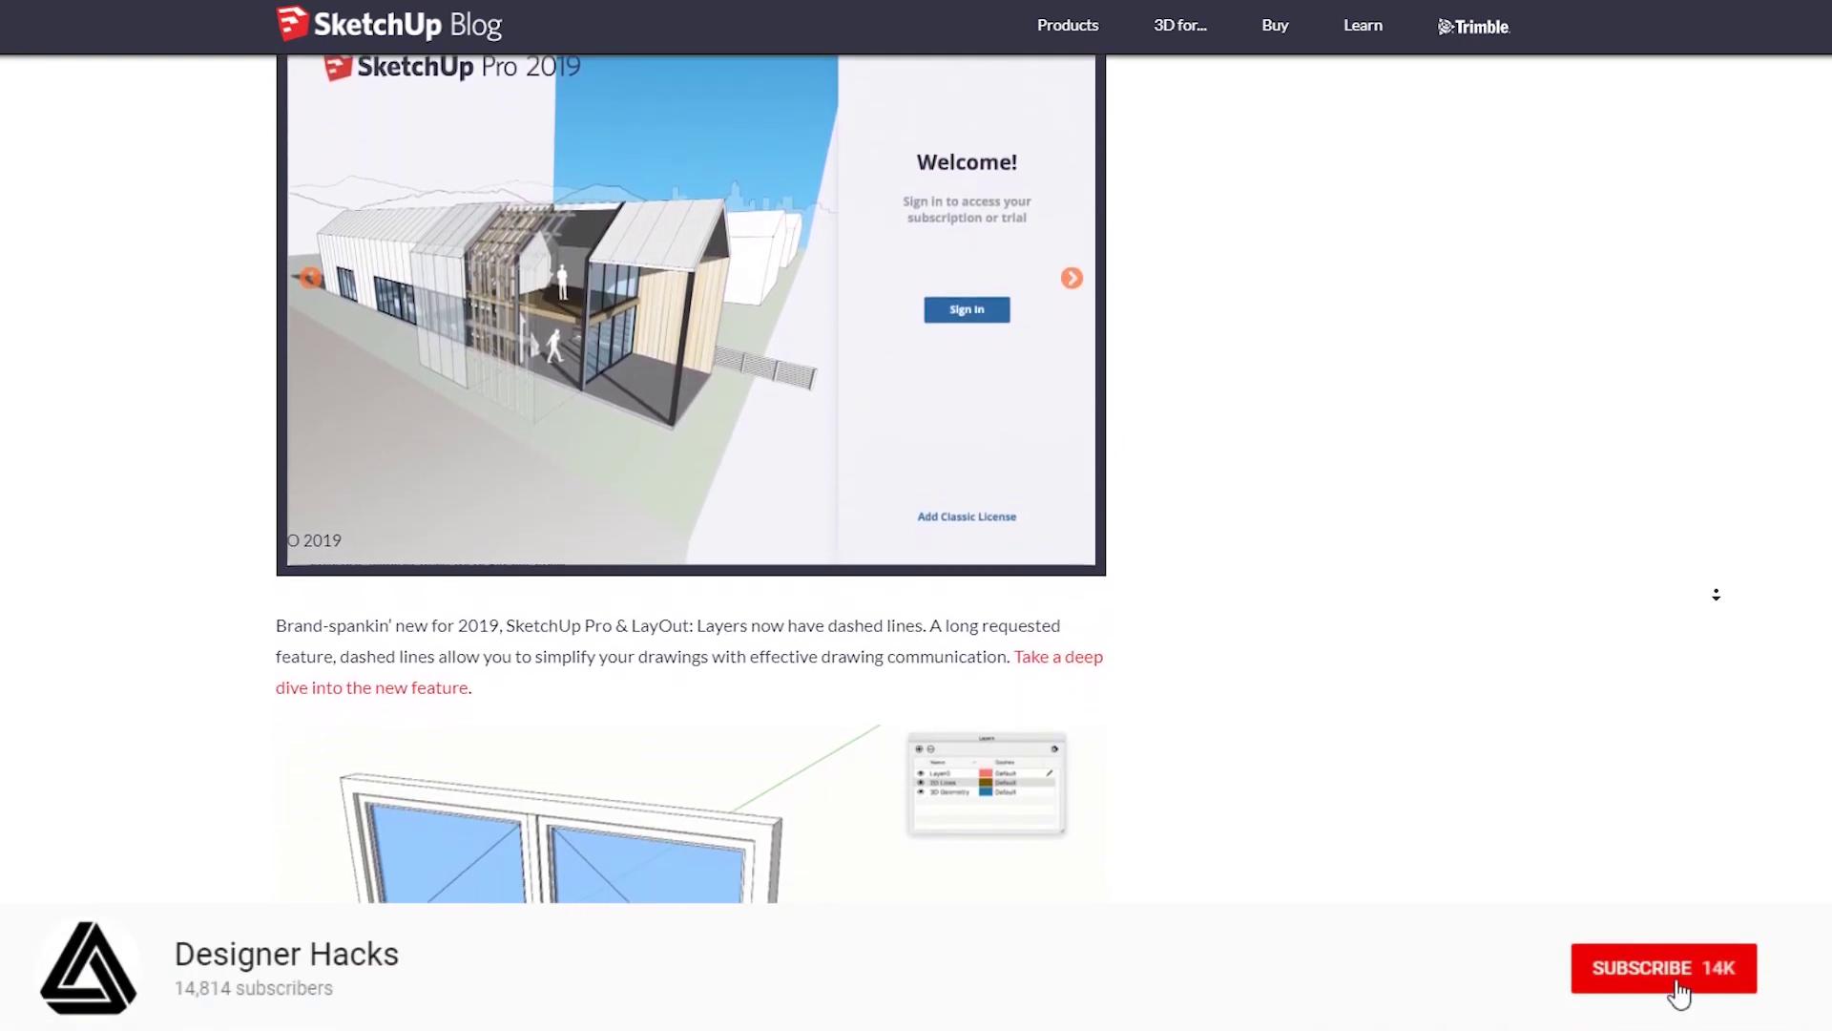
scroll(1716, 593, "down", 5)
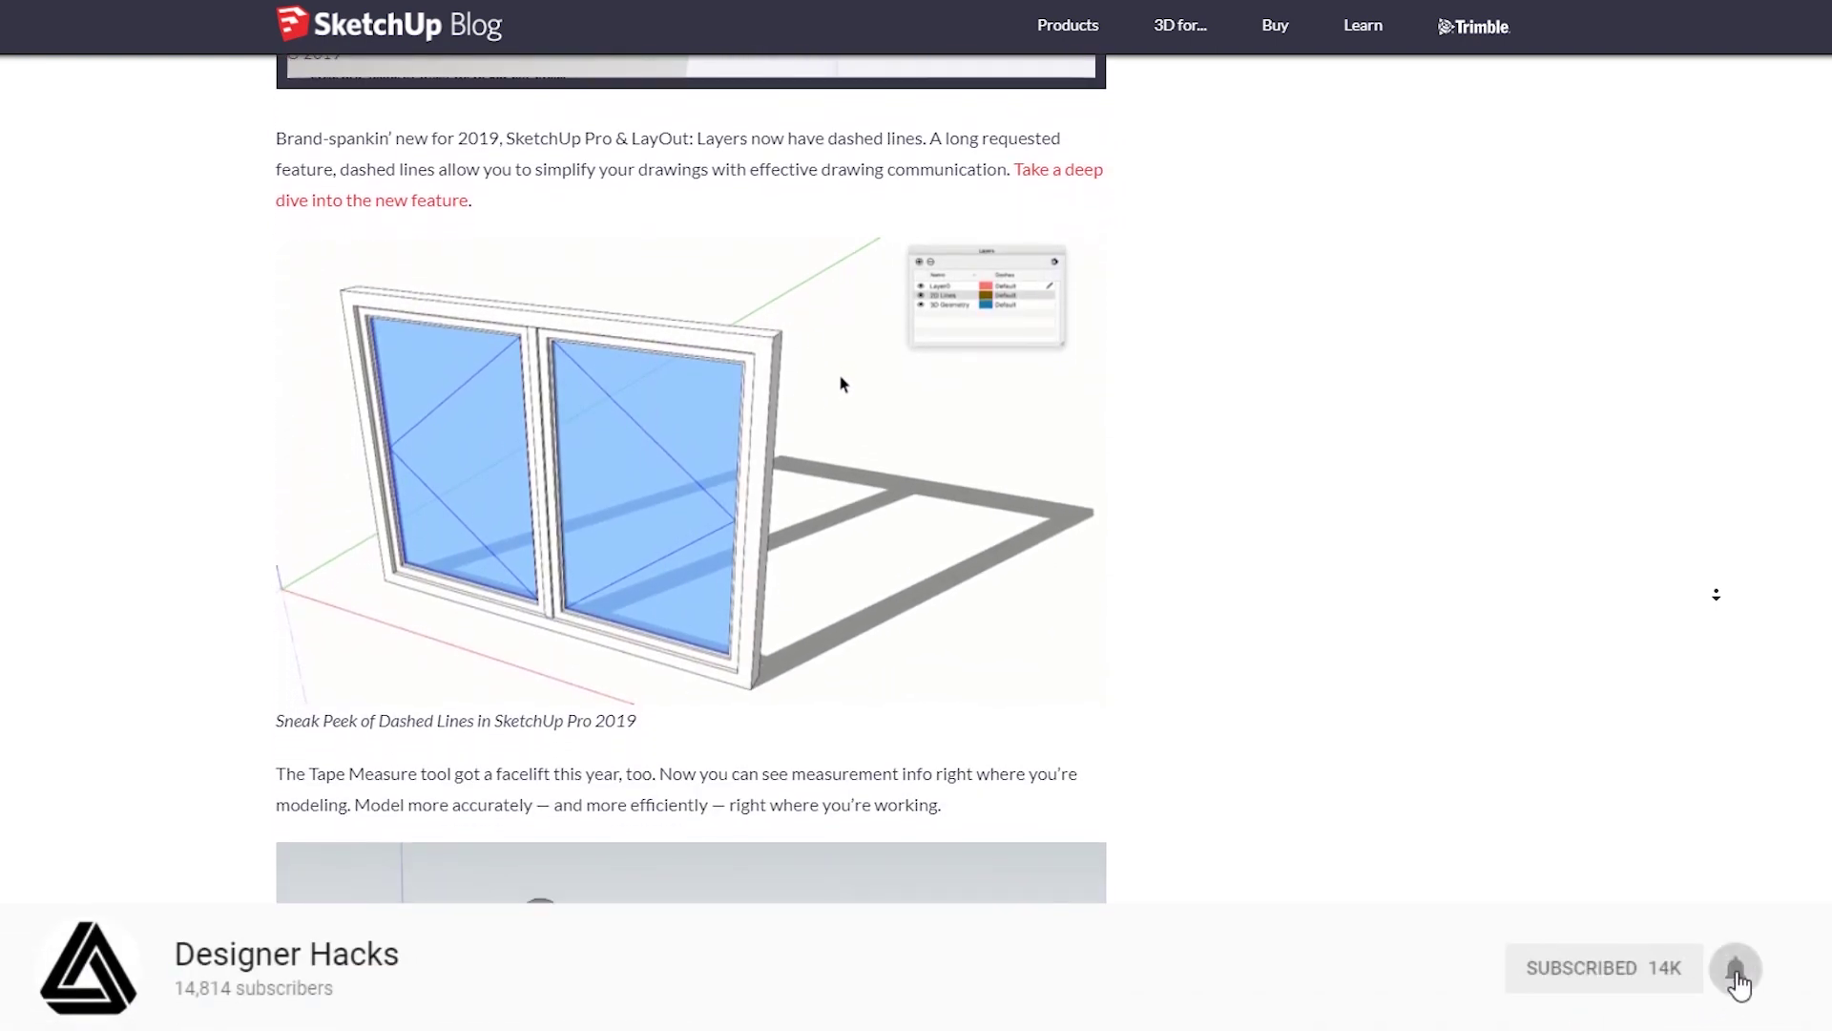
scroll(1716, 594, "down", 5)
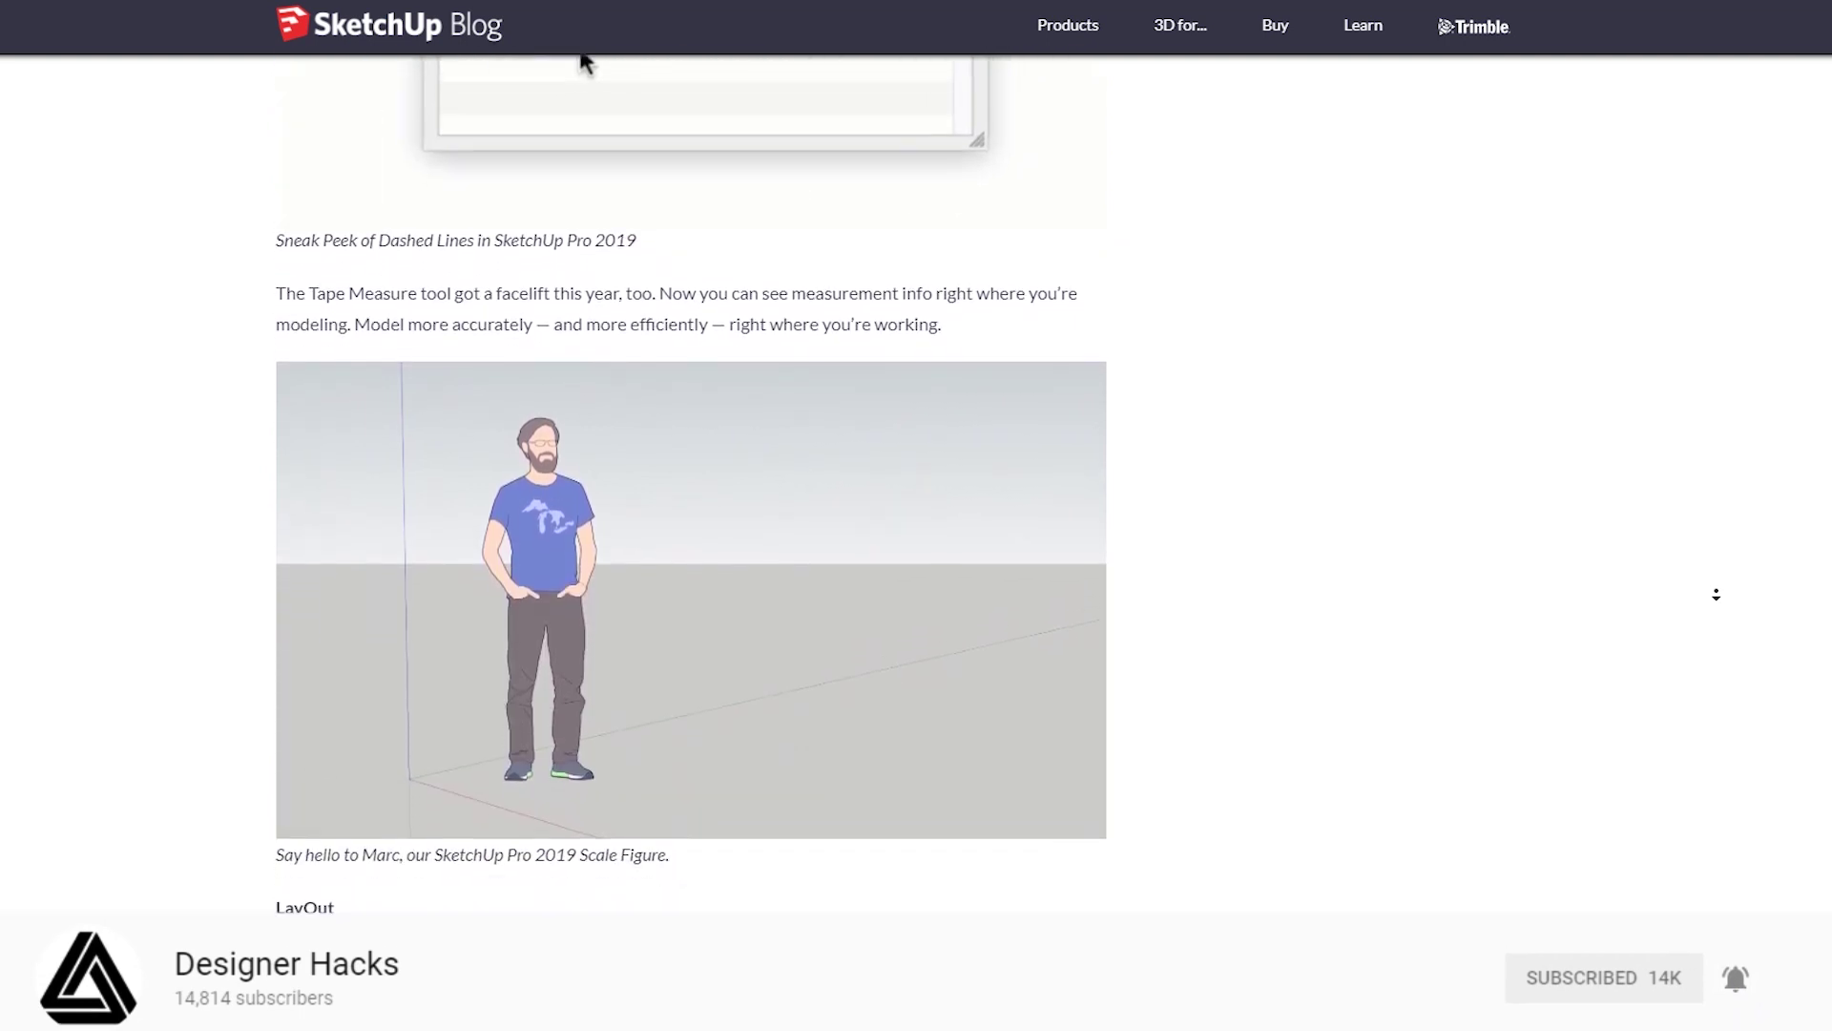